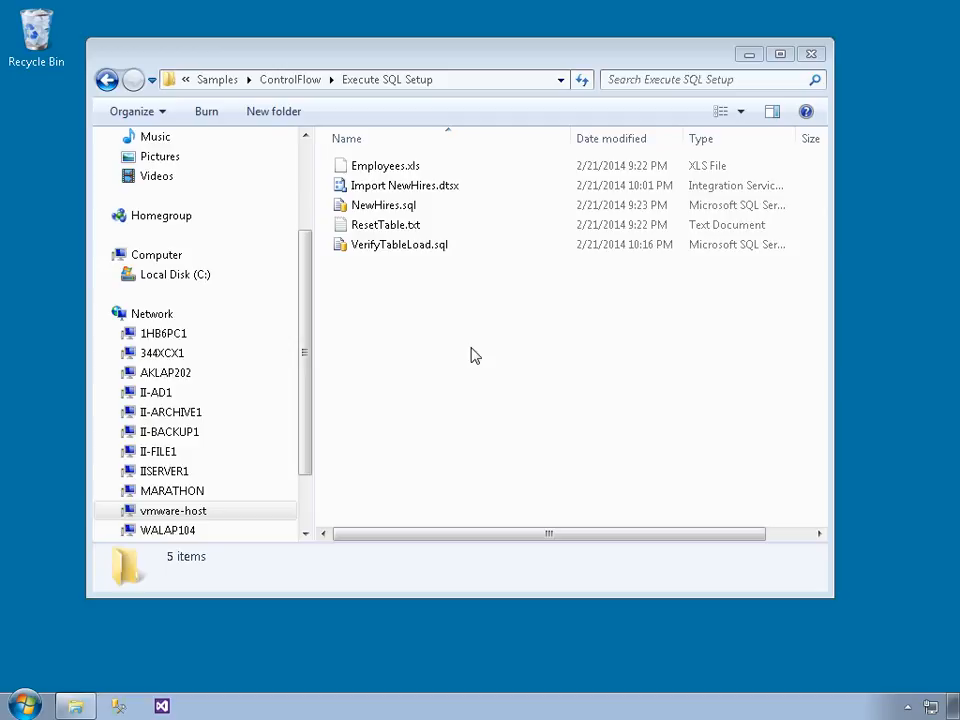
# Step: Open NewHires.sql, connect to the local server, and execute it to recreate HumanResources.NewHires
pyautogui.doubleClick(392, 205)
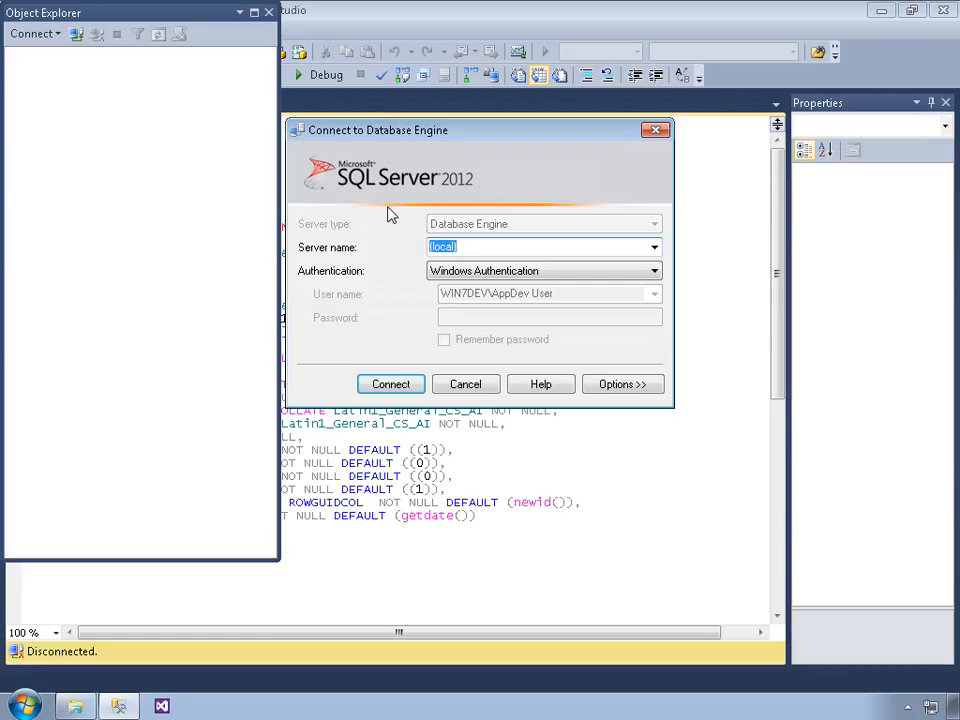
pyautogui.click(390, 388)
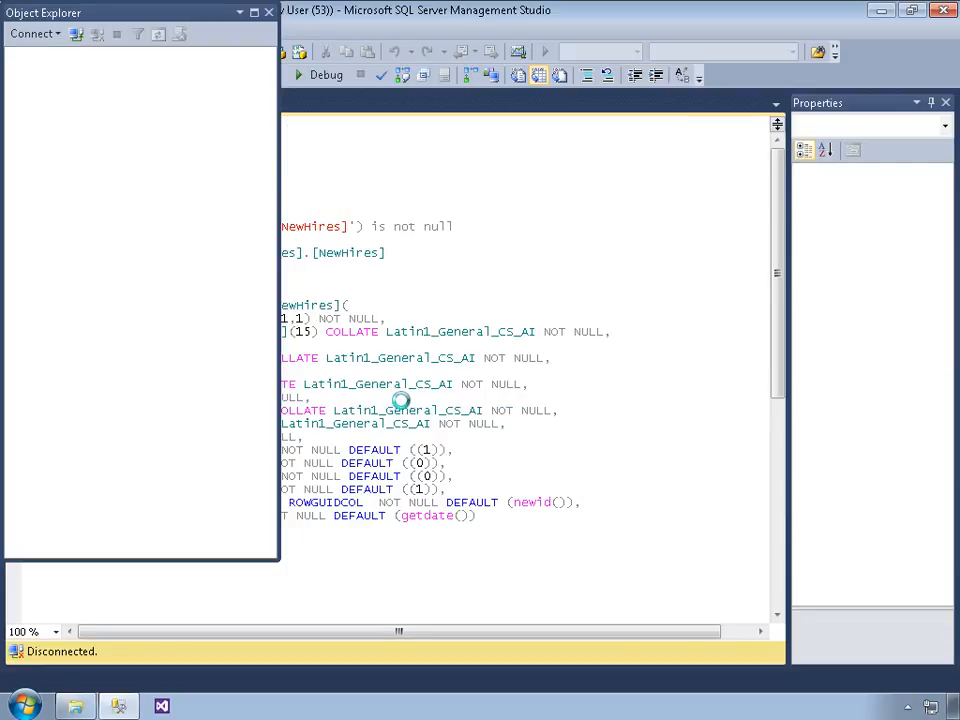
pyautogui.click(390, 388)
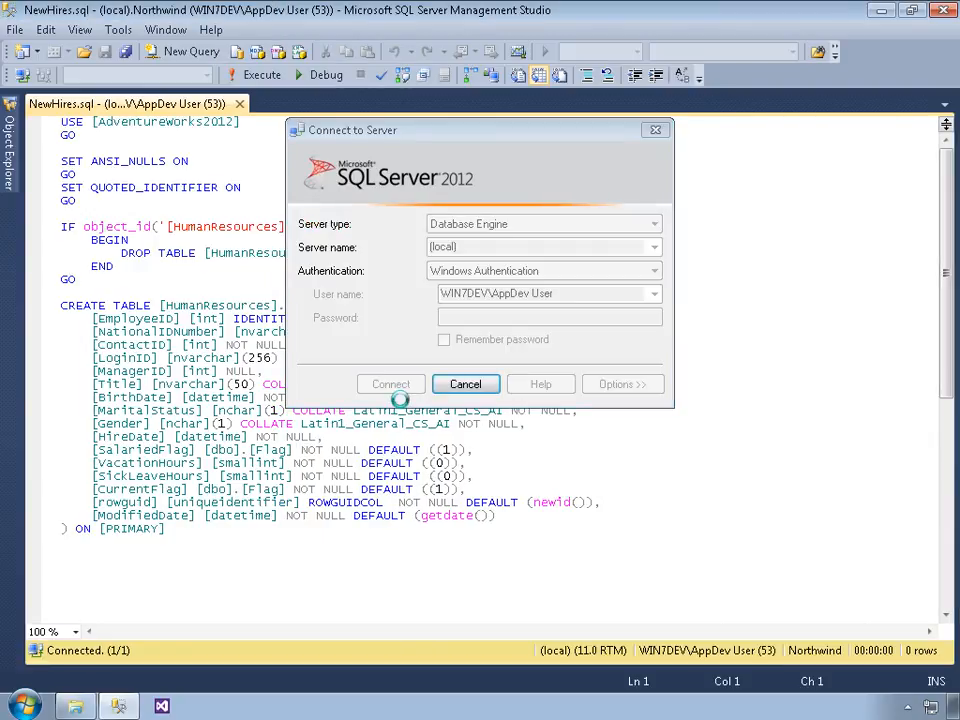
pyautogui.click(575, 195)
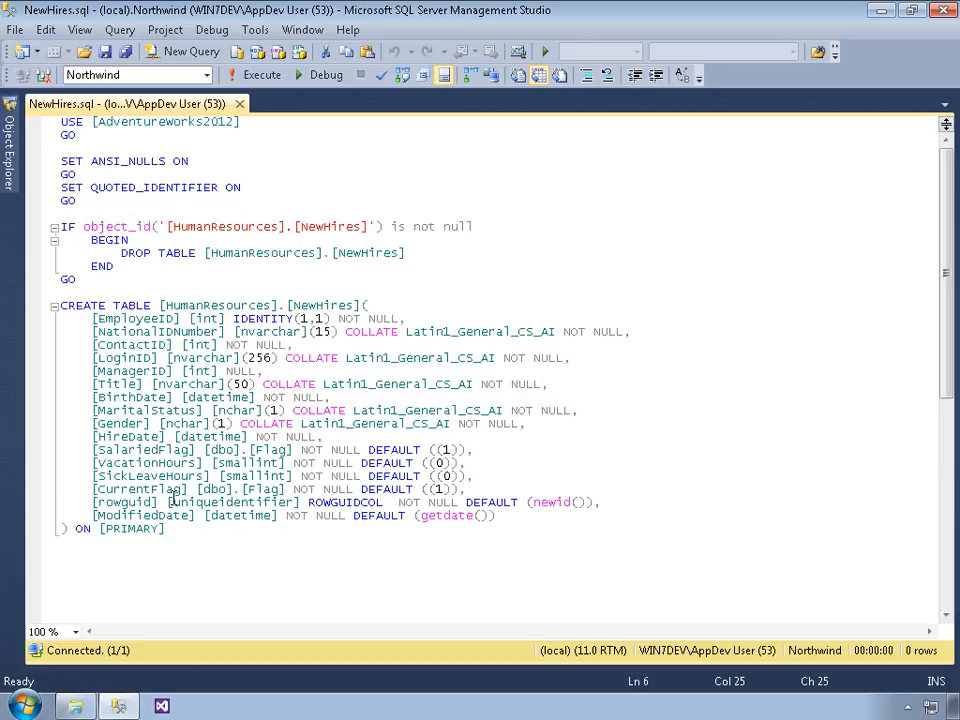
pyautogui.click(280, 83)
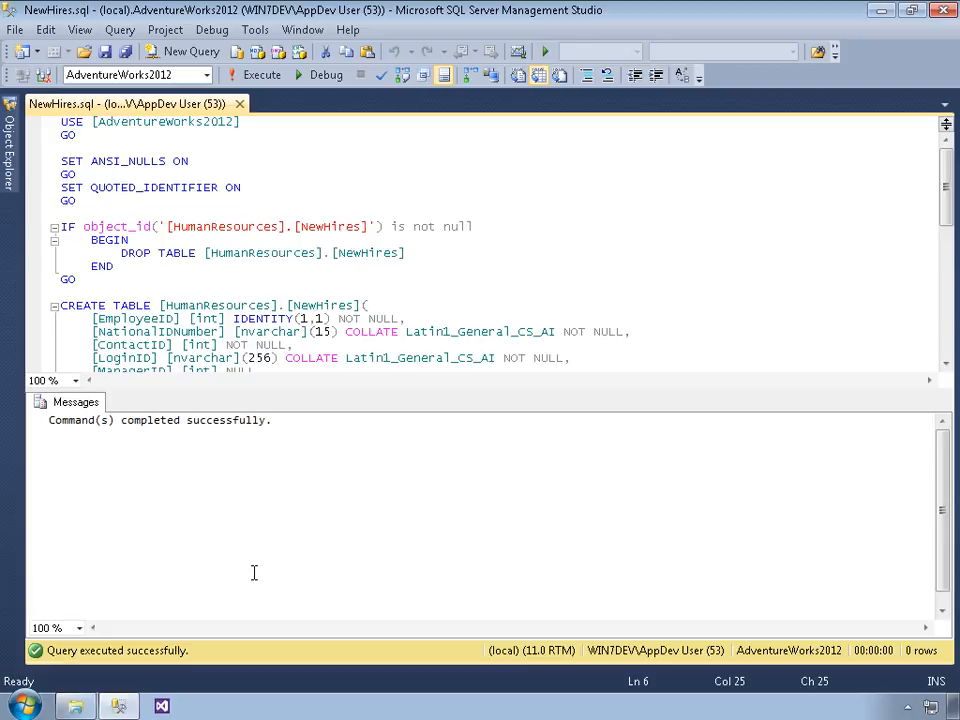
pyautogui.click(162, 707)
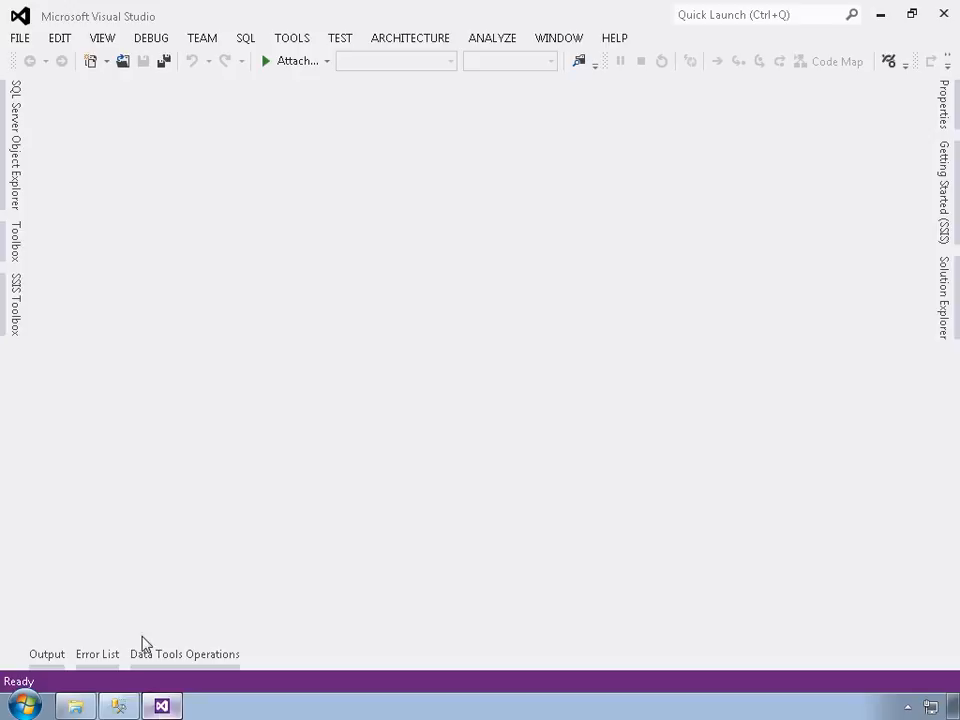
# Step: Start a new project using the Integration Services Project template
pyautogui.click(20, 38)
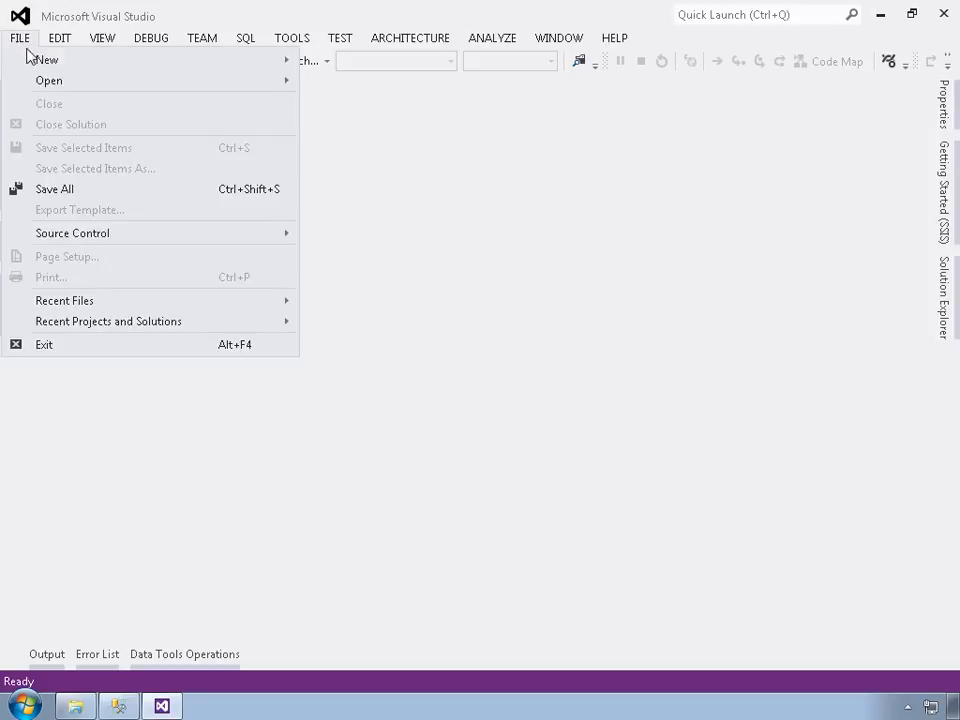
pyautogui.moveTo(28, 60)
pyautogui.click(356, 83)
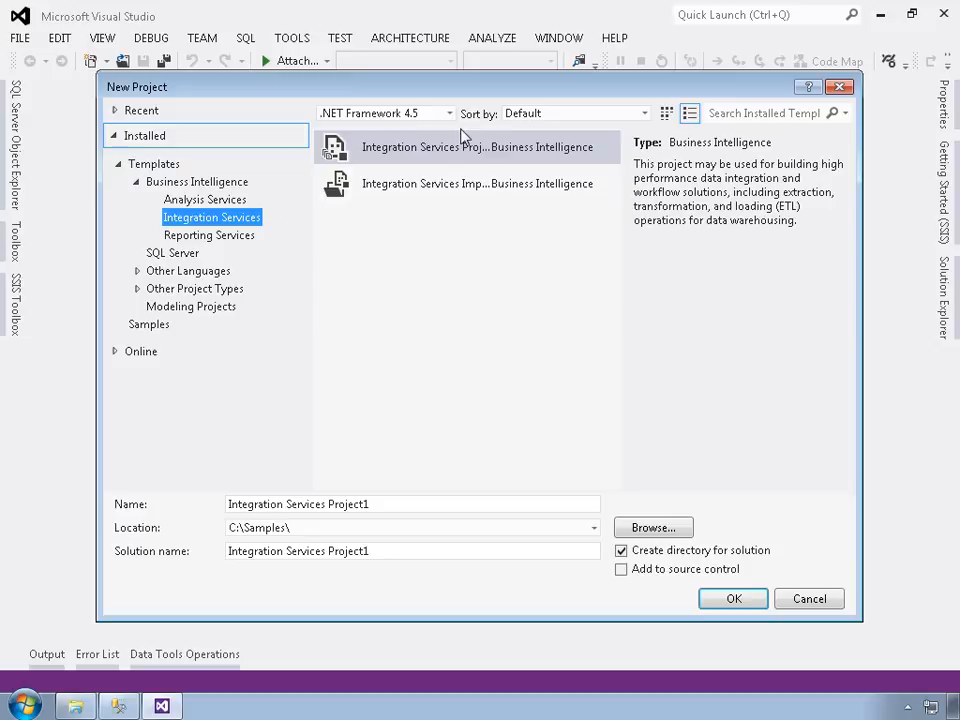
pyautogui.moveTo(872, 264); pyautogui.dragTo(922, 266)
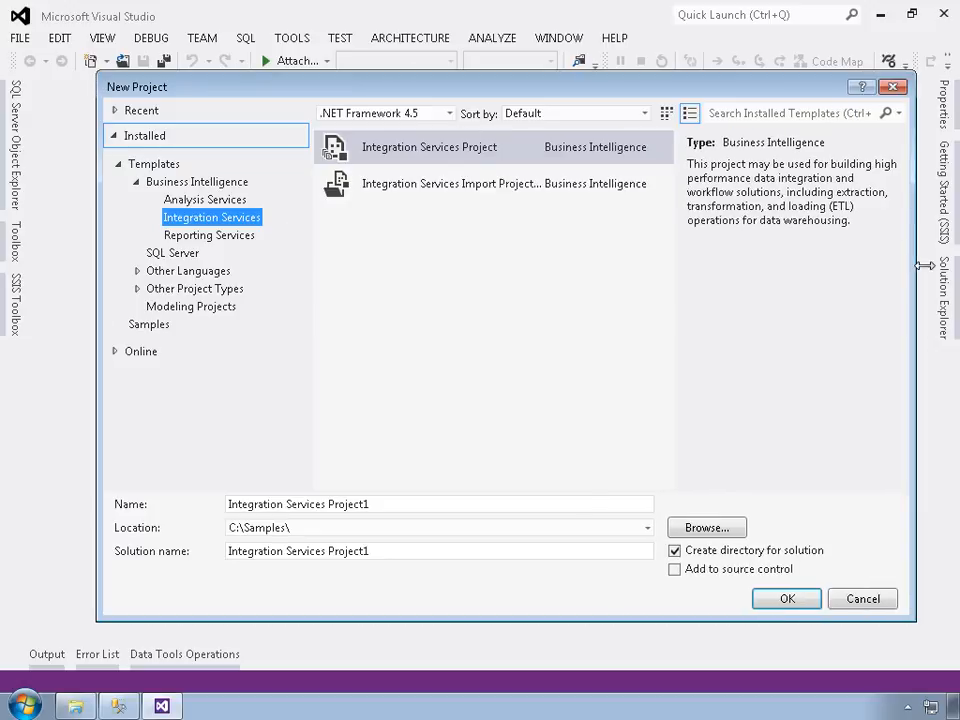
pyautogui.click(420, 152)
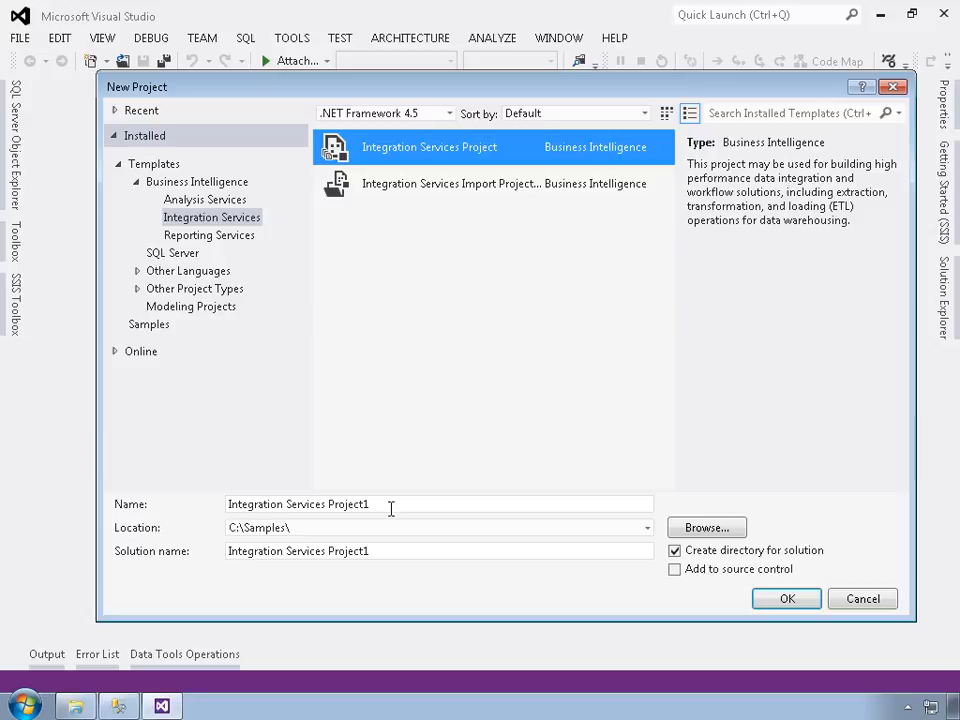
# Step: Name the project ExecuteSQL, set its location to C:\Samples\ControlFlow, and create it
pyautogui.moveTo(392, 508); pyautogui.dragTo(236, 512)
pyautogui.write('Exect')
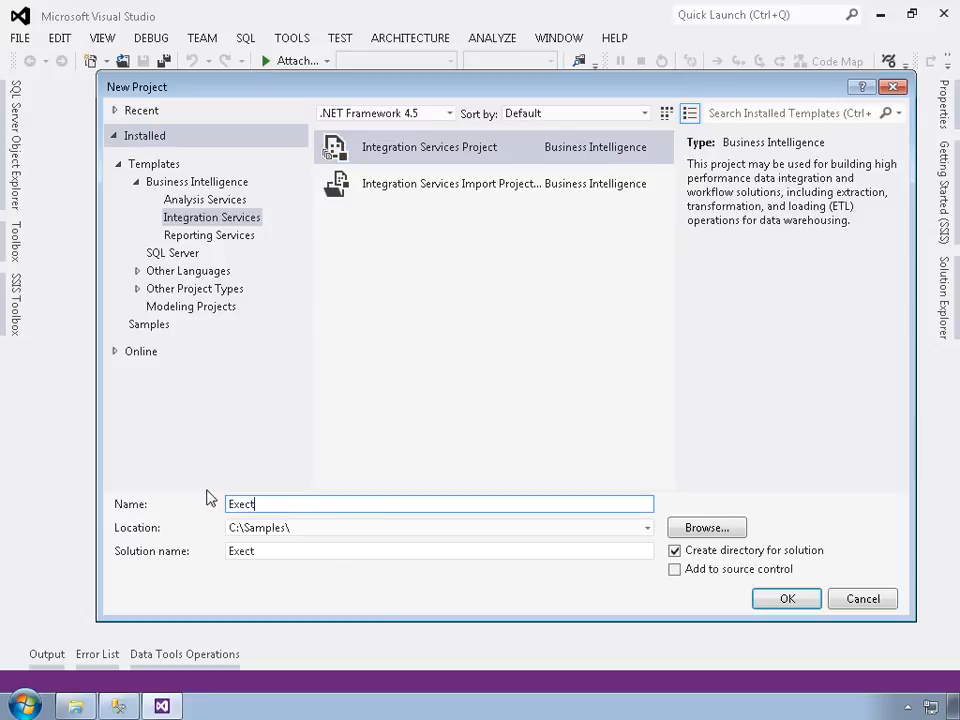
pyautogui.press('BackSpace')
pyautogui.write('uteSQL')
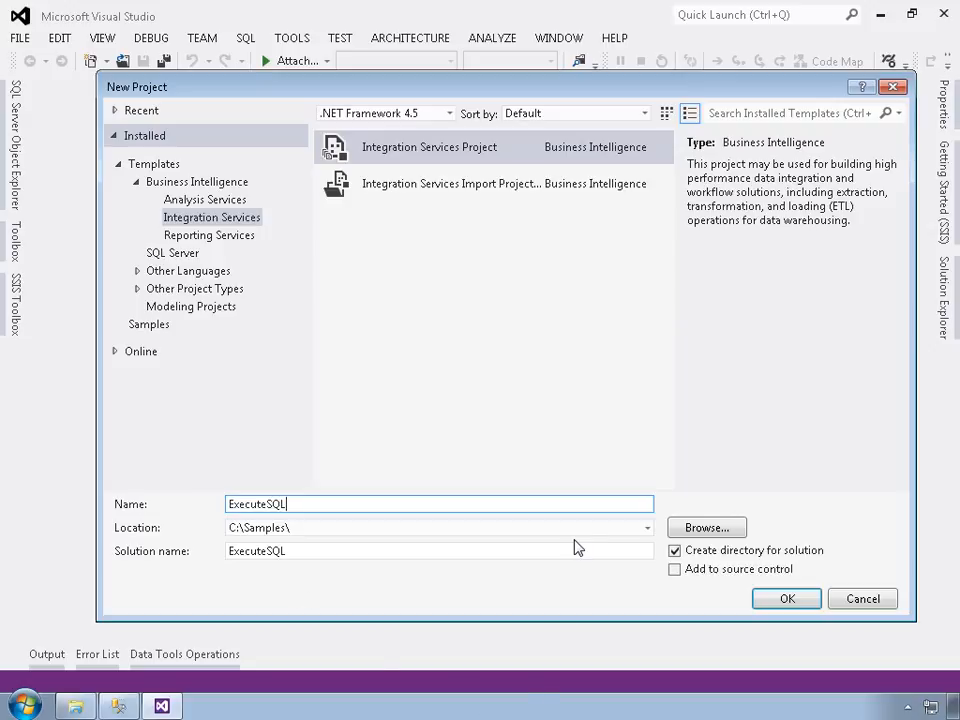
pyautogui.click(333, 536)
pyautogui.click(334, 536)
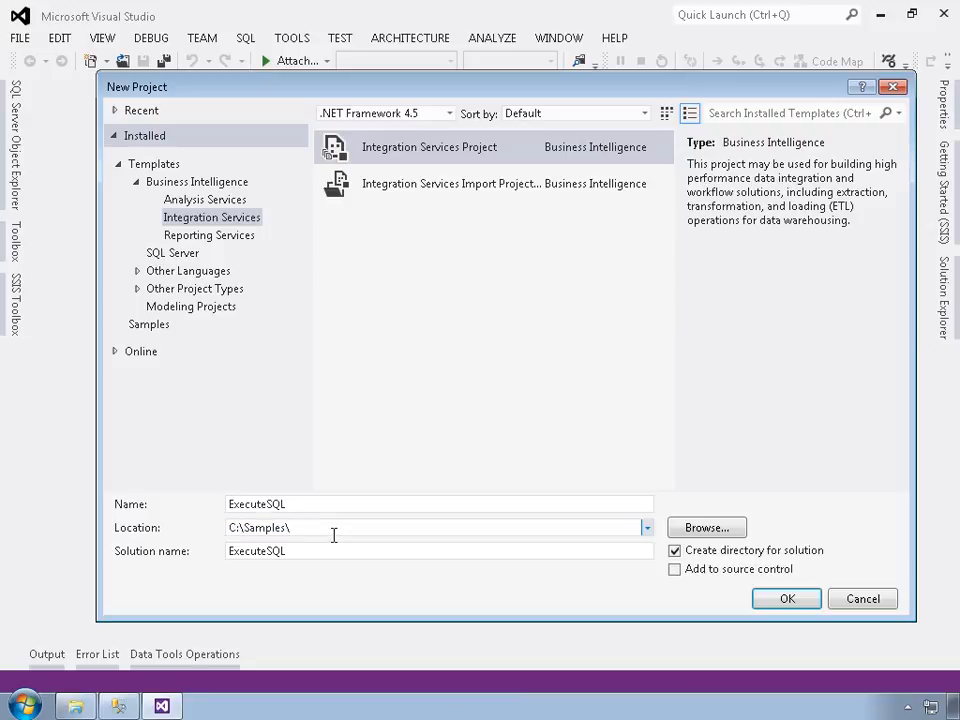
pyautogui.write('ControlFlow')
pyautogui.click(776, 600)
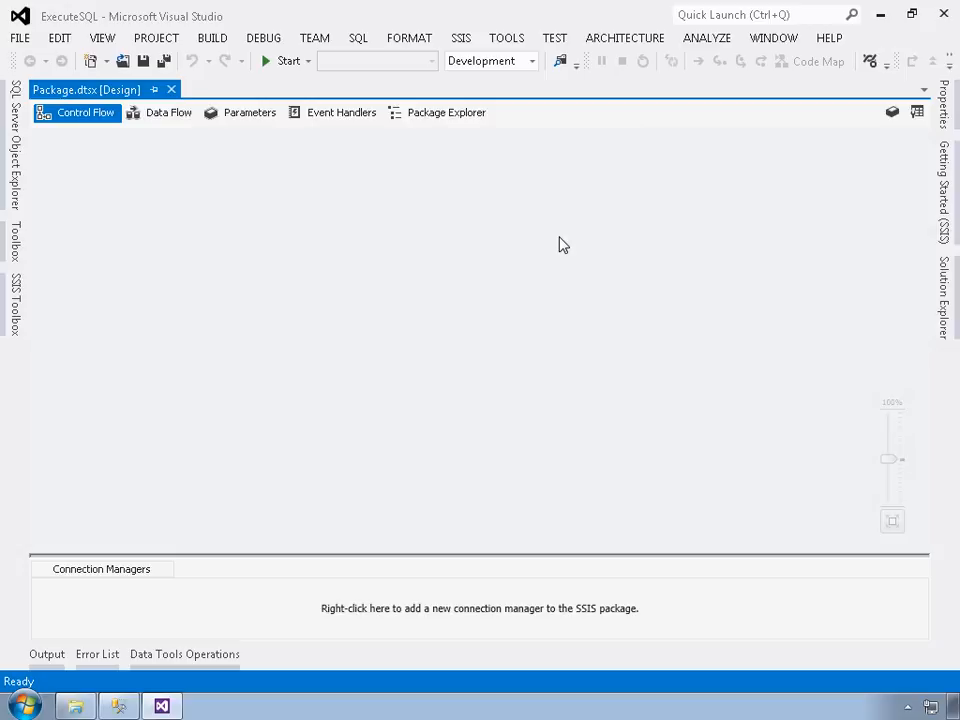
# Step: Rename Package.dtsx to ExecuteSQL.dtsx in Solution Explorer
pyautogui.click(945, 313)
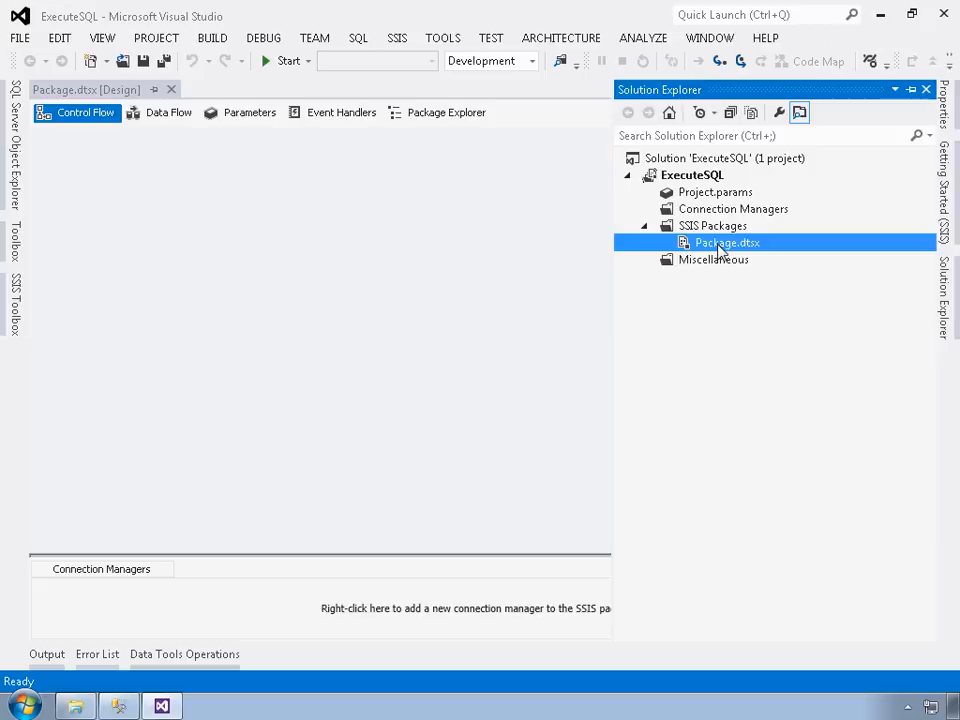
pyautogui.rightClick(718, 249)
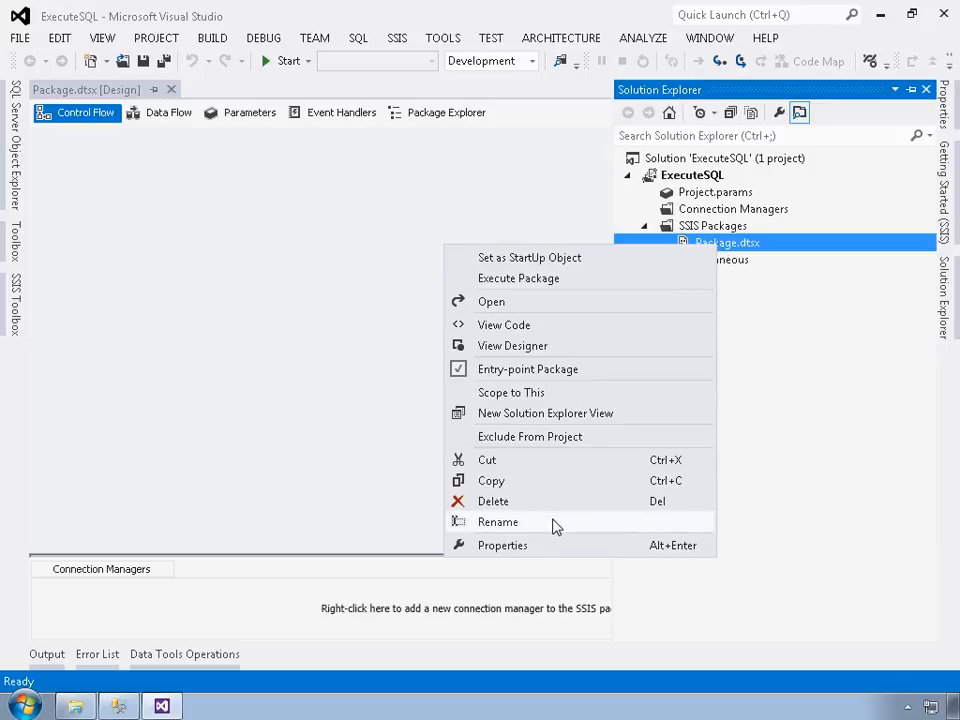
pyautogui.click(498, 522)
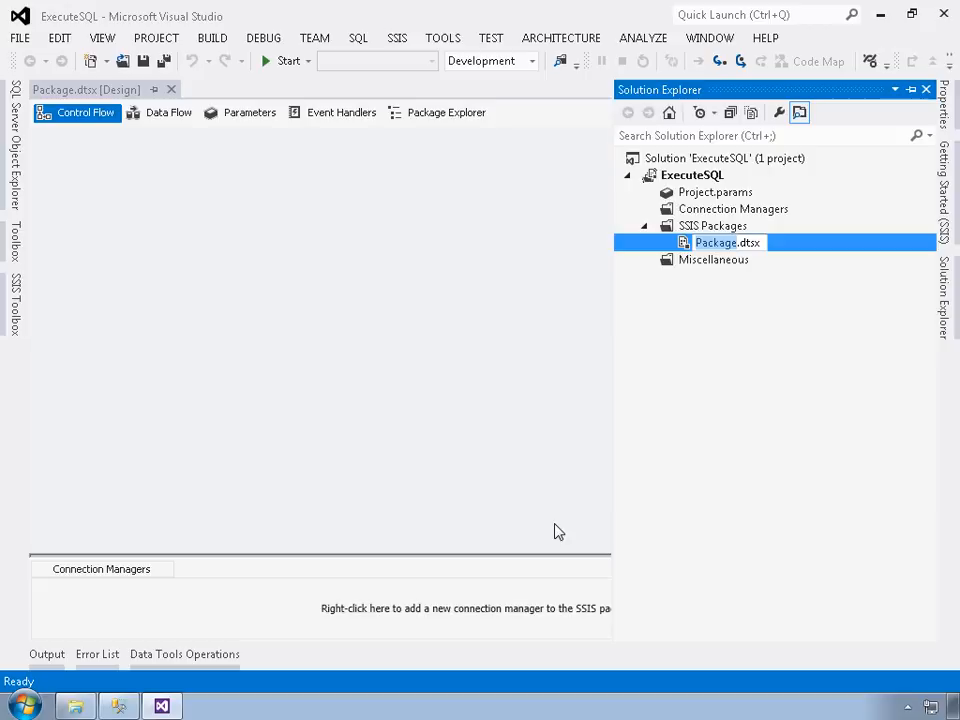
pyautogui.write('Exe')
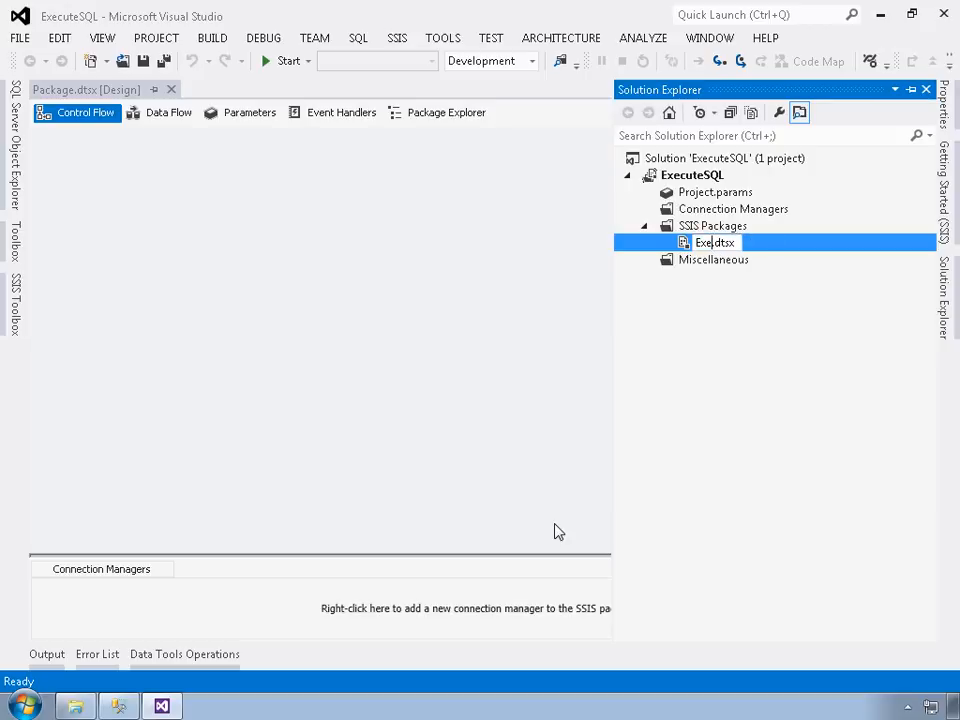
pyautogui.write('cuteSQL')
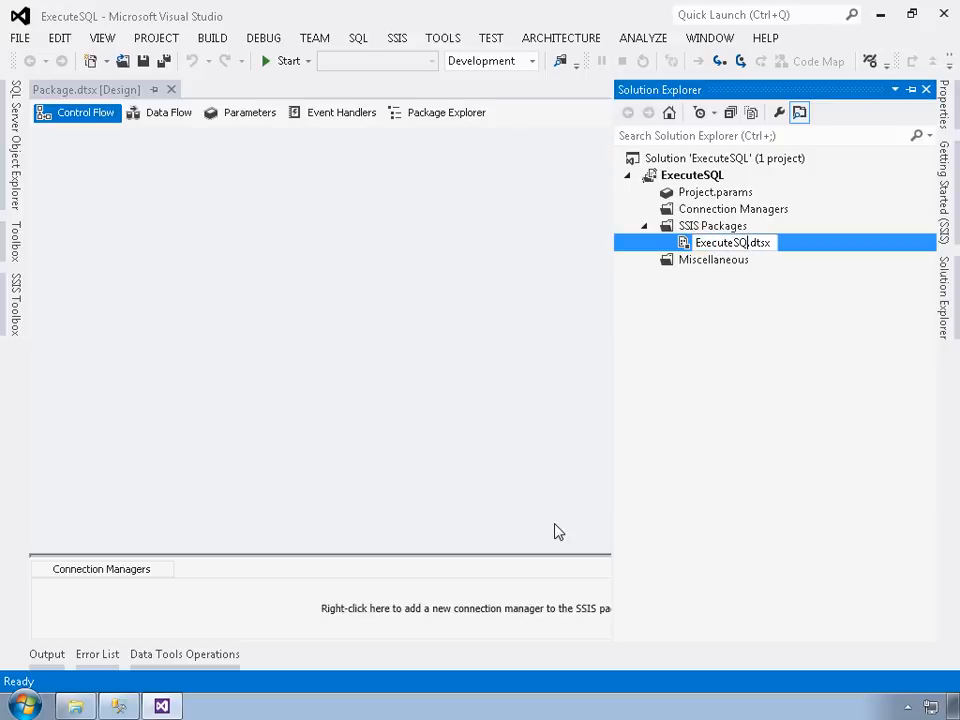
pyautogui.press('Return')
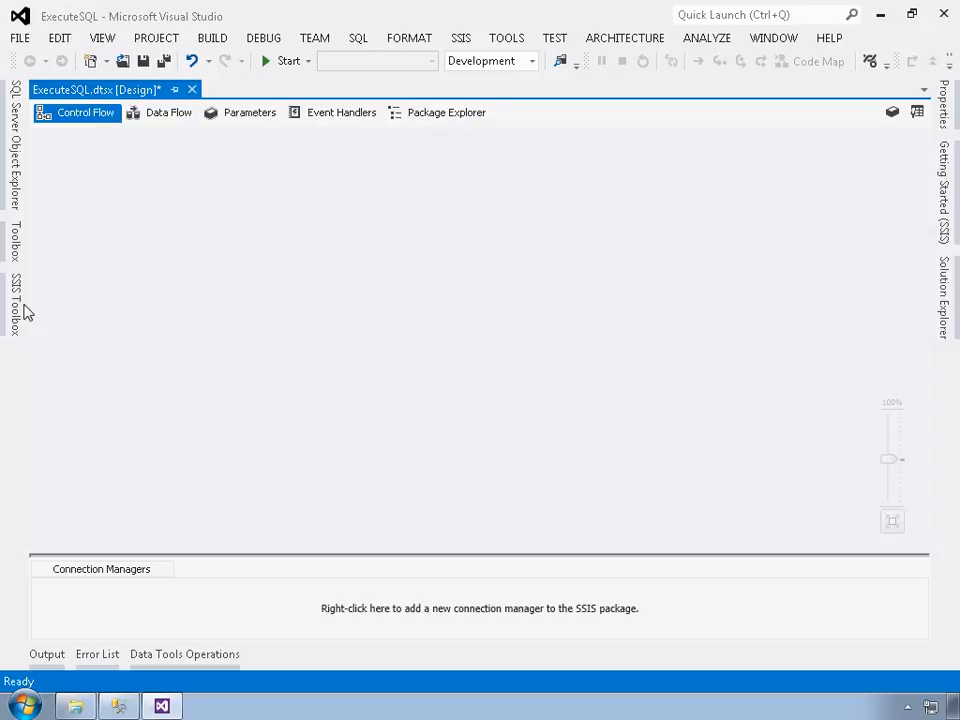
# Step: Add an Execute SQL Task from the SSIS Toolbox Favorites to the control flow
pyautogui.moveTo(17, 315)
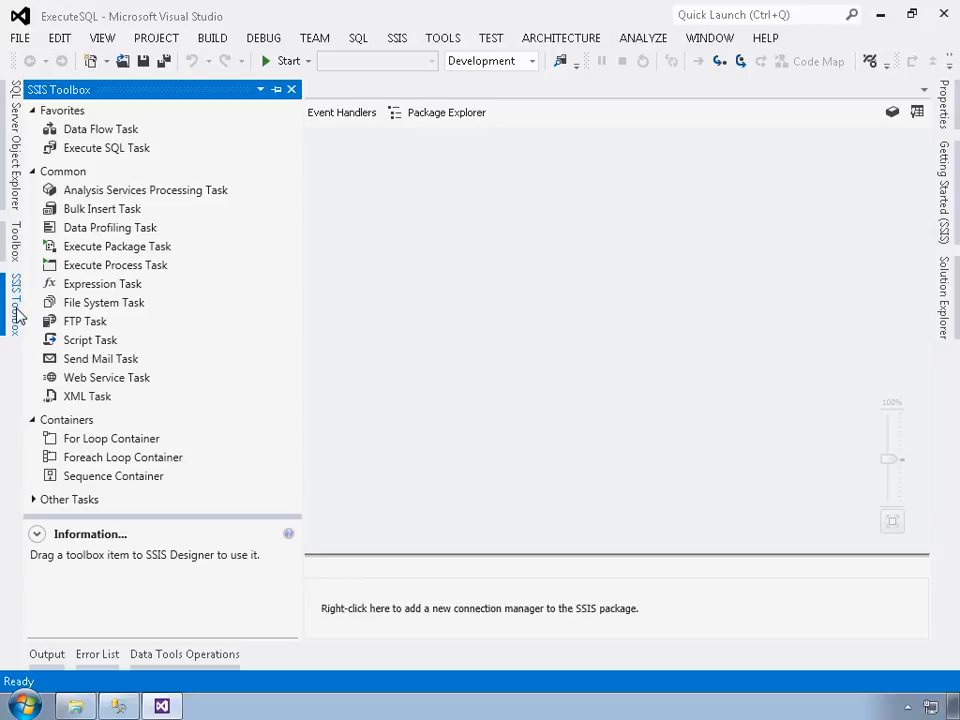
pyautogui.doubleClick(88, 149)
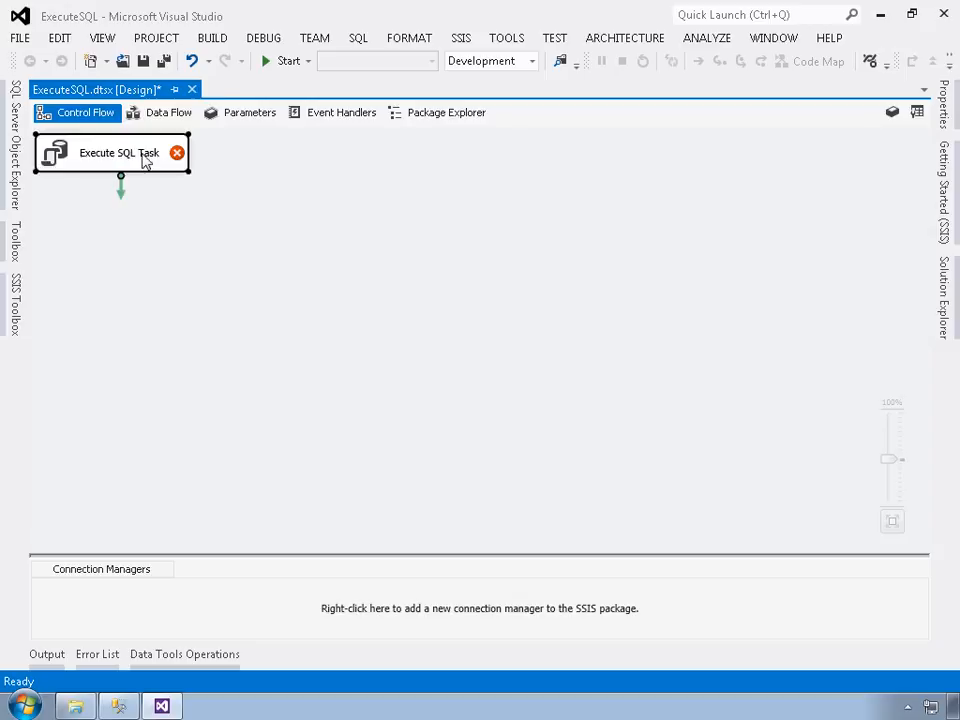
# Step: Open the Execute SQL Task editor and name the task Reset Staging Table
pyautogui.rightClick(140, 158)
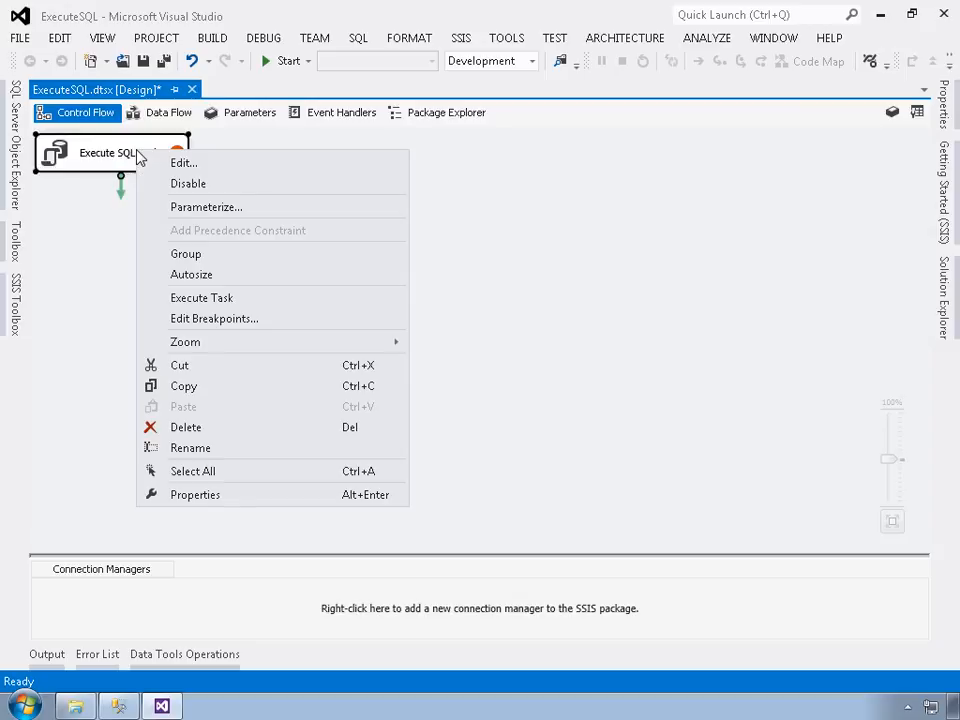
pyautogui.click(181, 164)
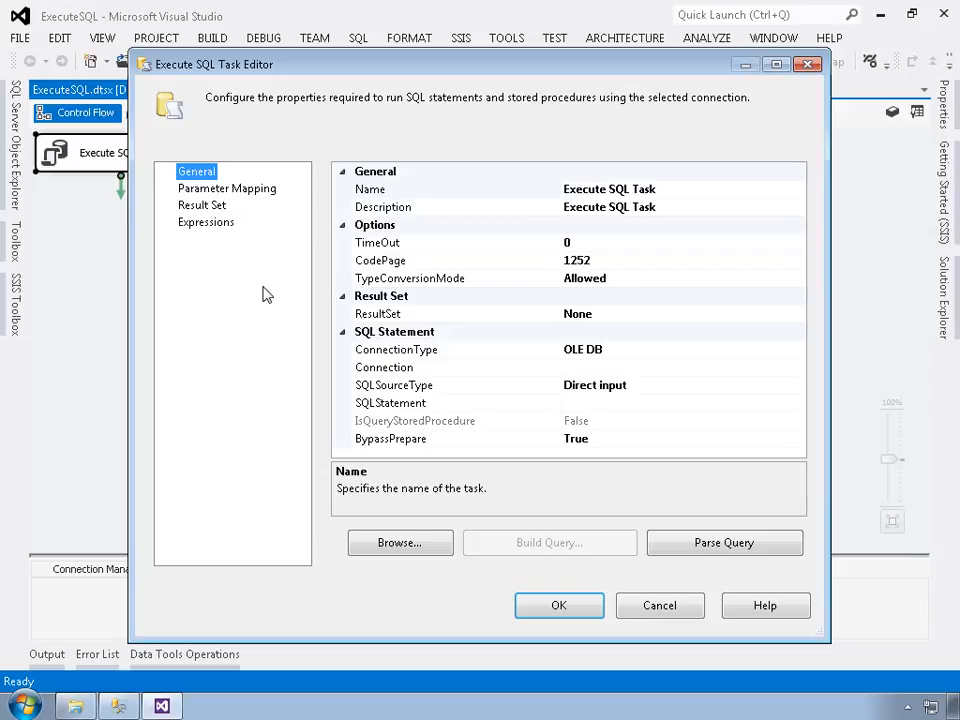
pyautogui.click(446, 192)
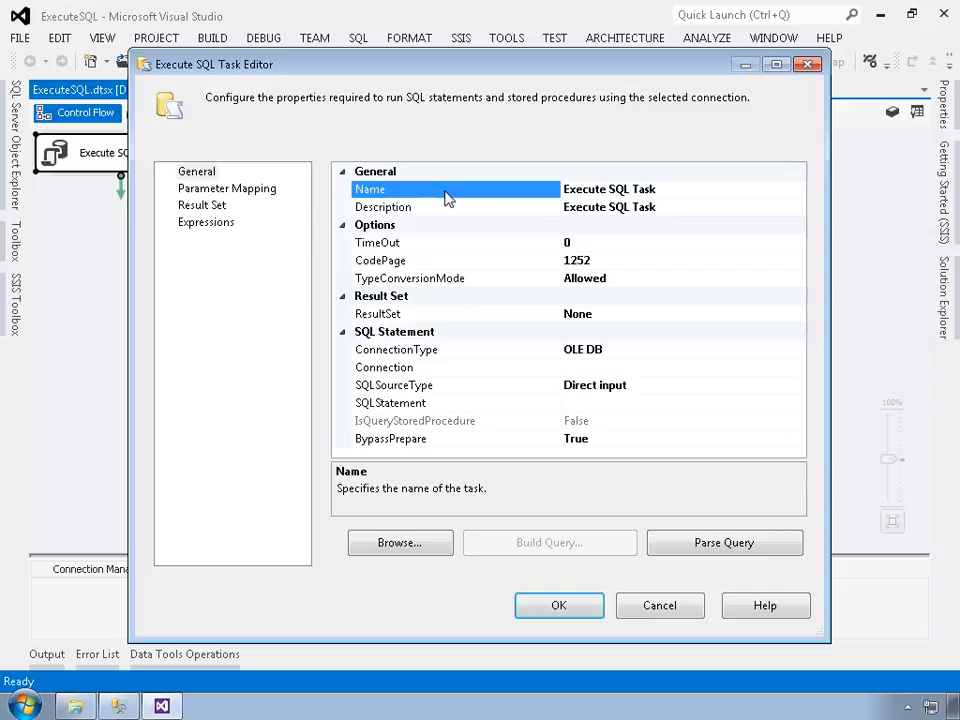
pyautogui.write('Res')
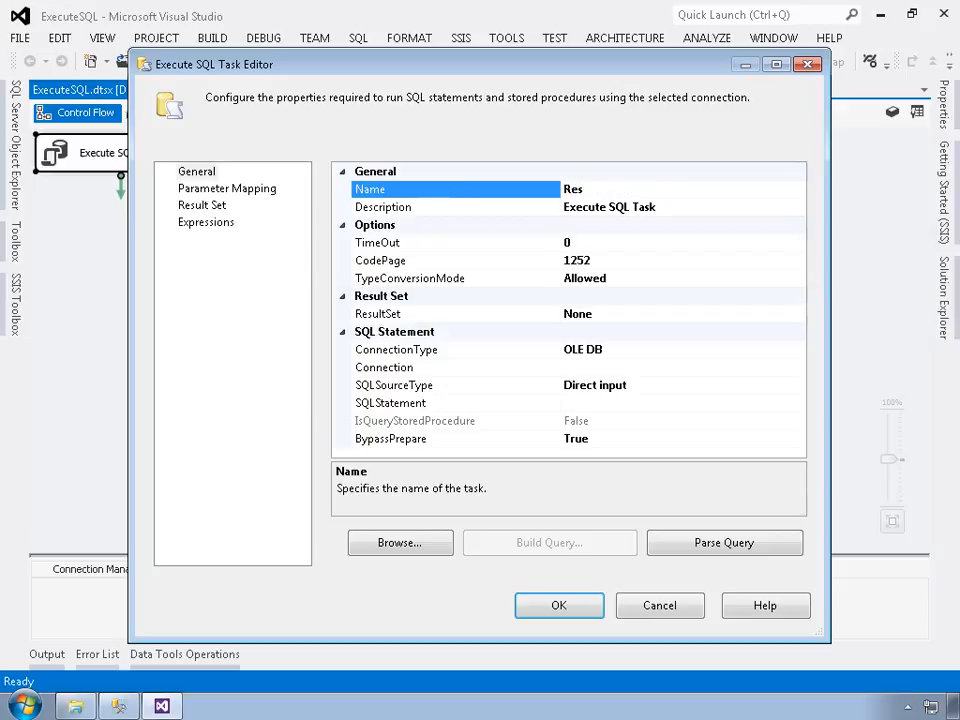
pyautogui.write('et Staging Table')
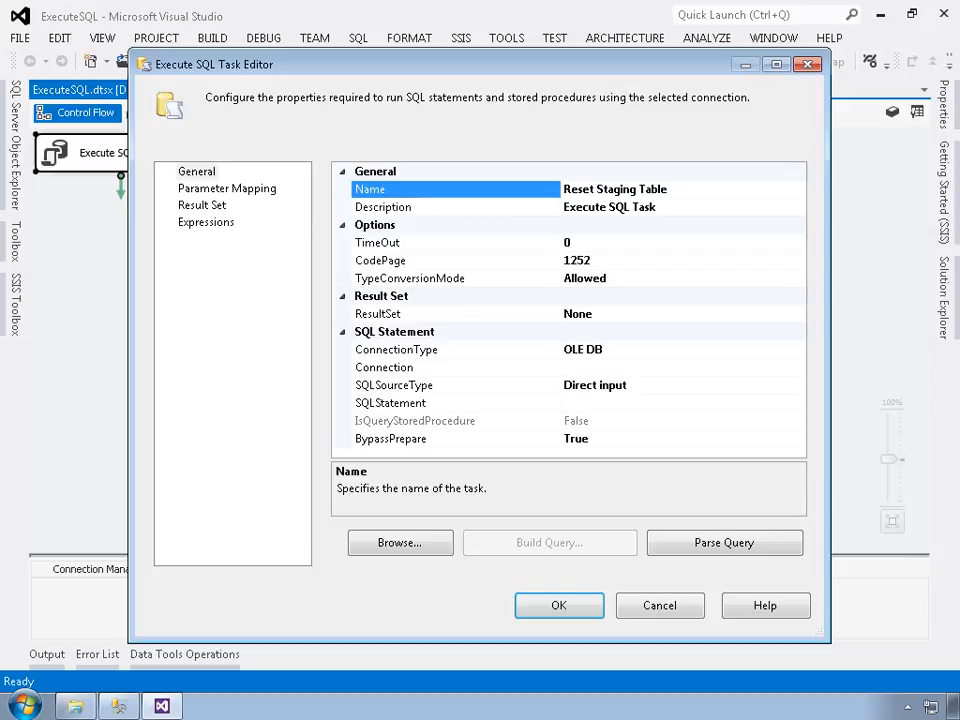
# Step: Delete the task's default Description text
pyautogui.click(388, 207)
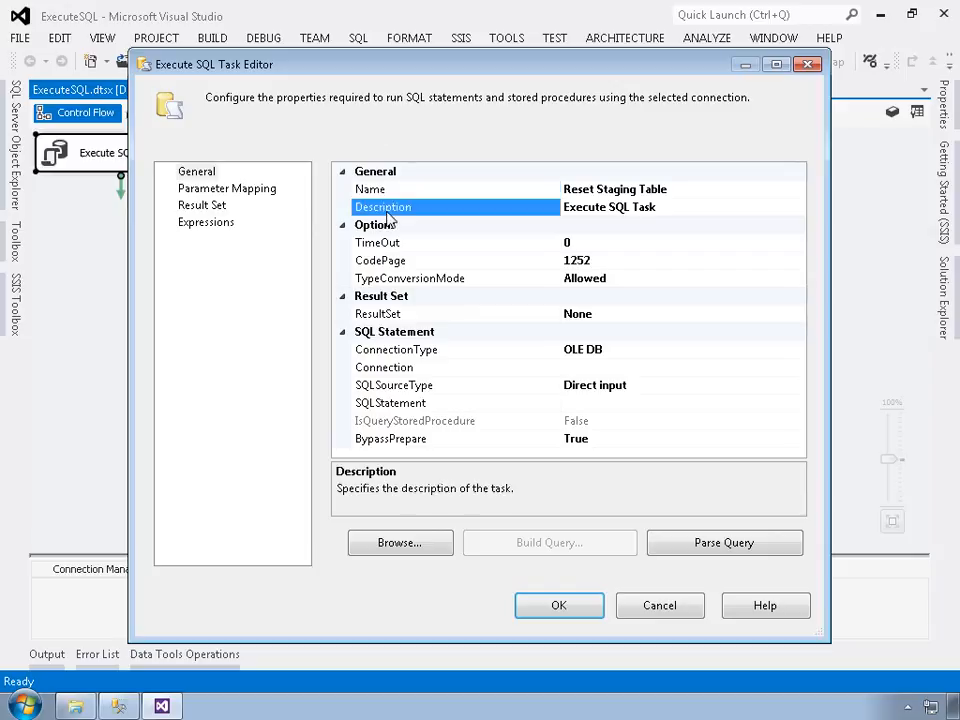
pyautogui.click(681, 208)
pyautogui.moveTo(681, 208); pyautogui.dragTo(558, 214)
pyautogui.press('Delete')
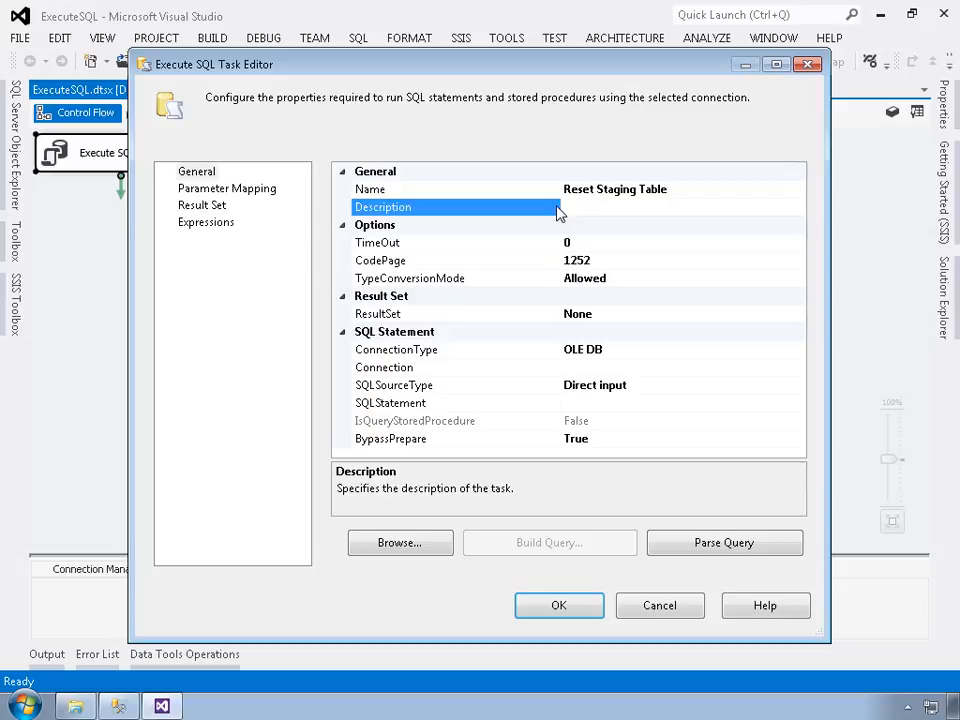
# Step: Keep the task's ConnectionType set to OLE DB
pyautogui.click(415, 349)
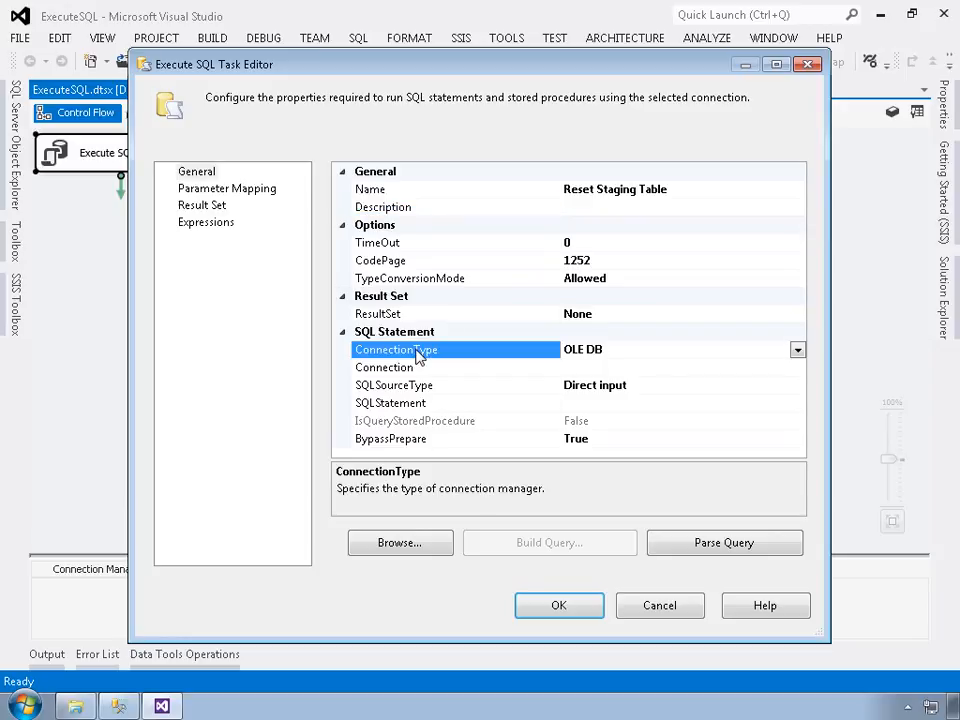
pyautogui.click(797, 350)
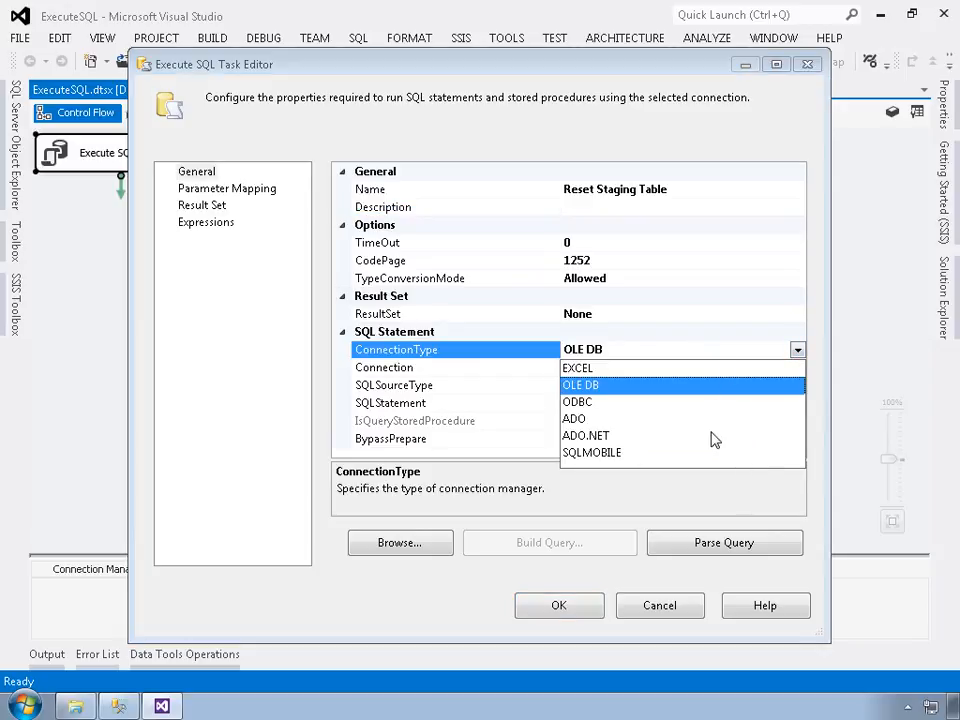
pyautogui.click(618, 356)
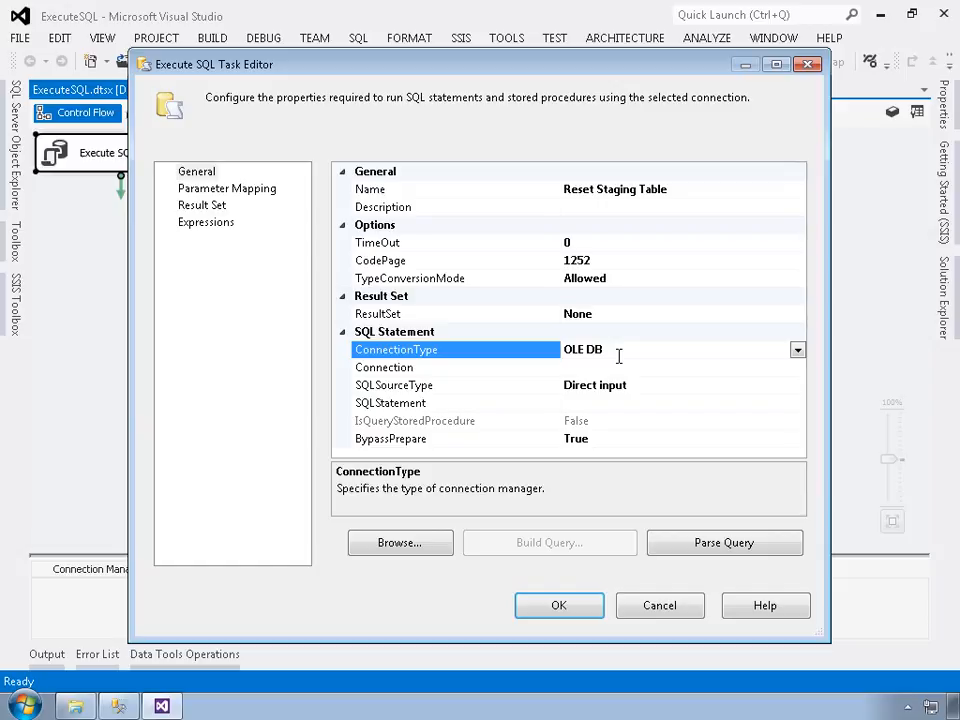
# Step: Choose <New connection...> from the task's Connection dropdown
pyautogui.click(521, 369)
pyautogui.click(797, 368)
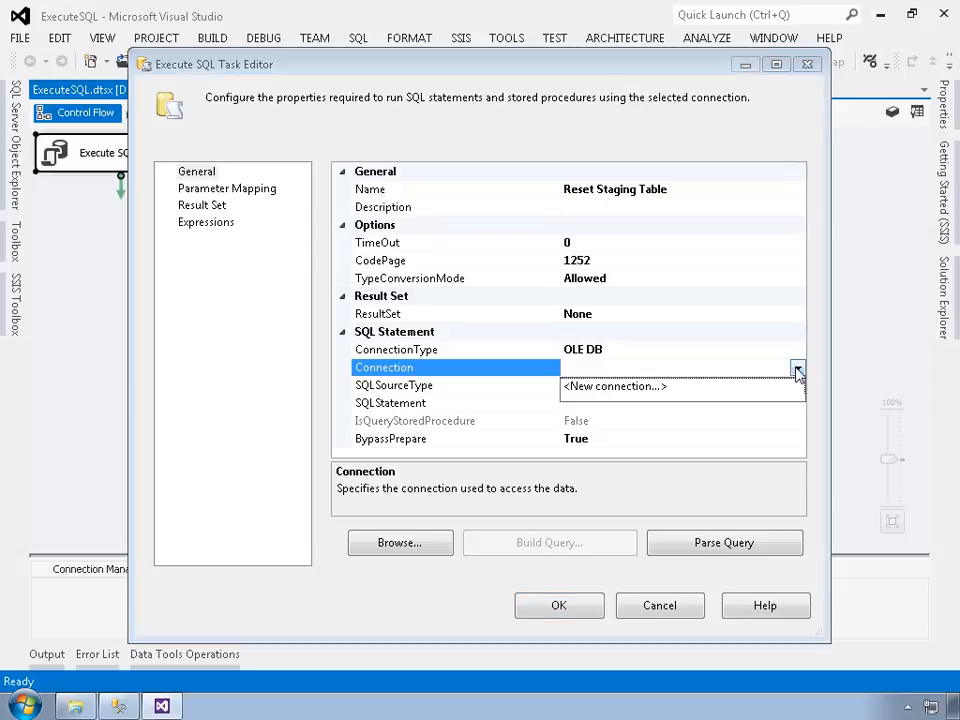
pyautogui.click(676, 387)
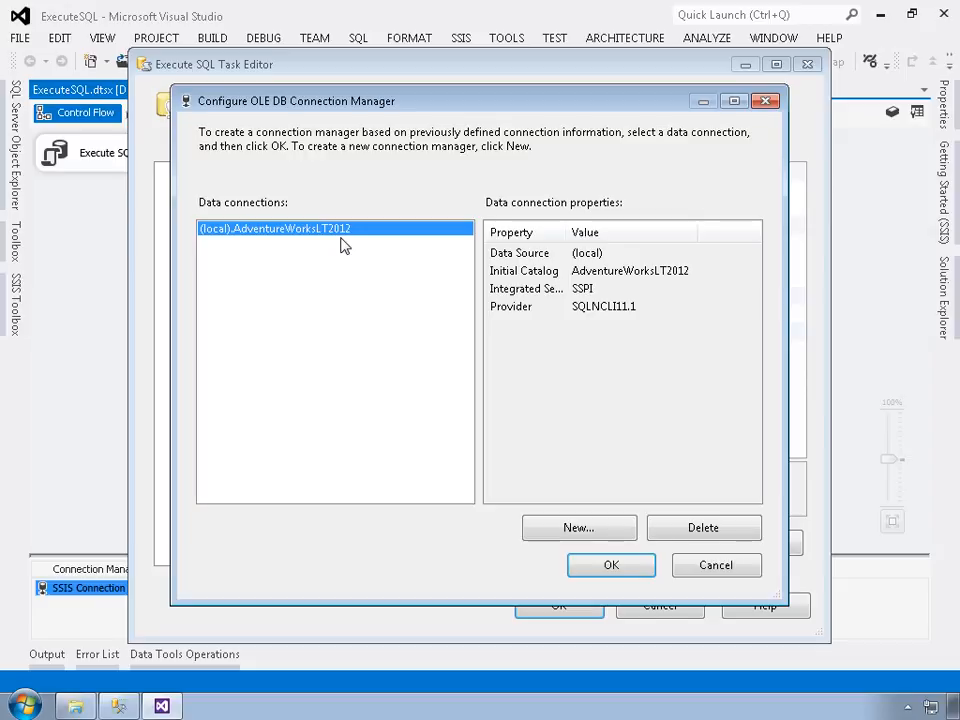
# Step: Create a connection to AdventureWorks2012 on server (local), verify it with Test Connection, and save it
pyautogui.click(580, 530)
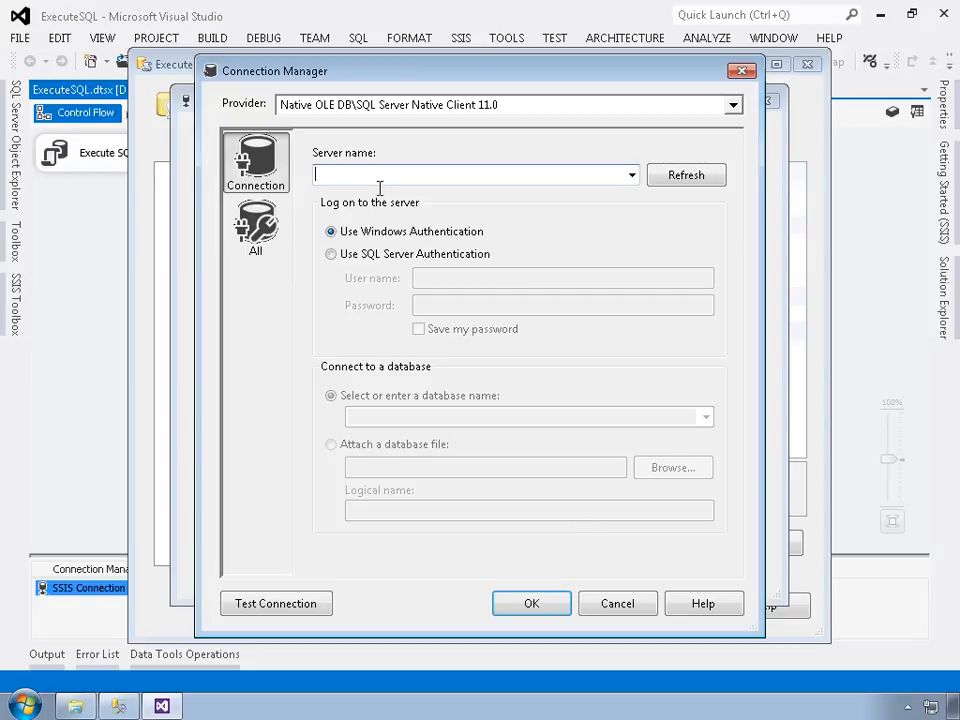
pyautogui.write('(local)')
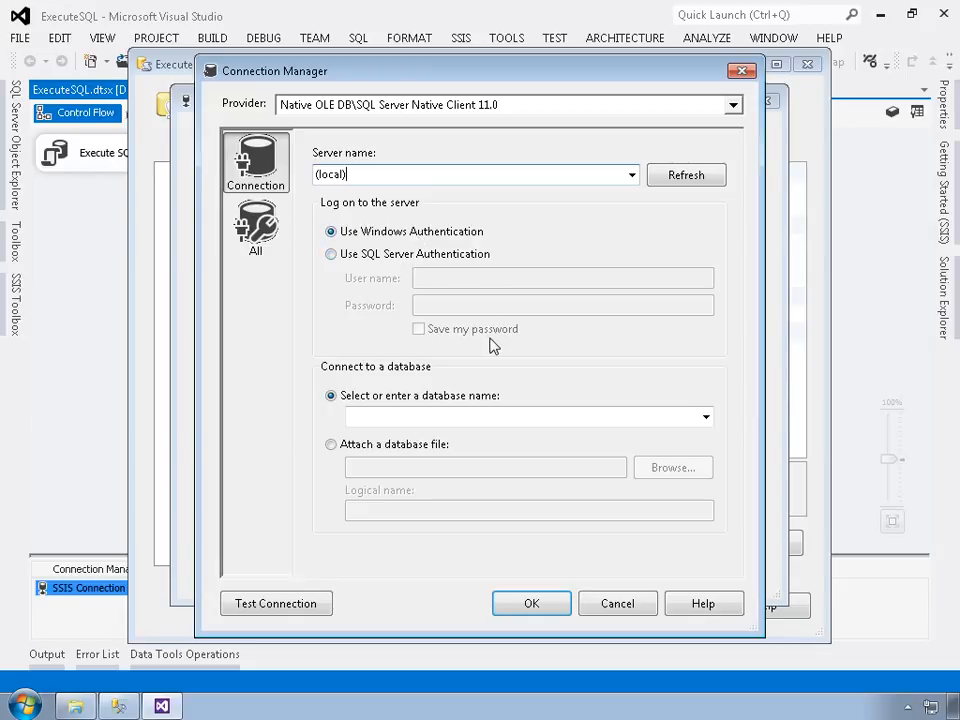
pyautogui.click(705, 420)
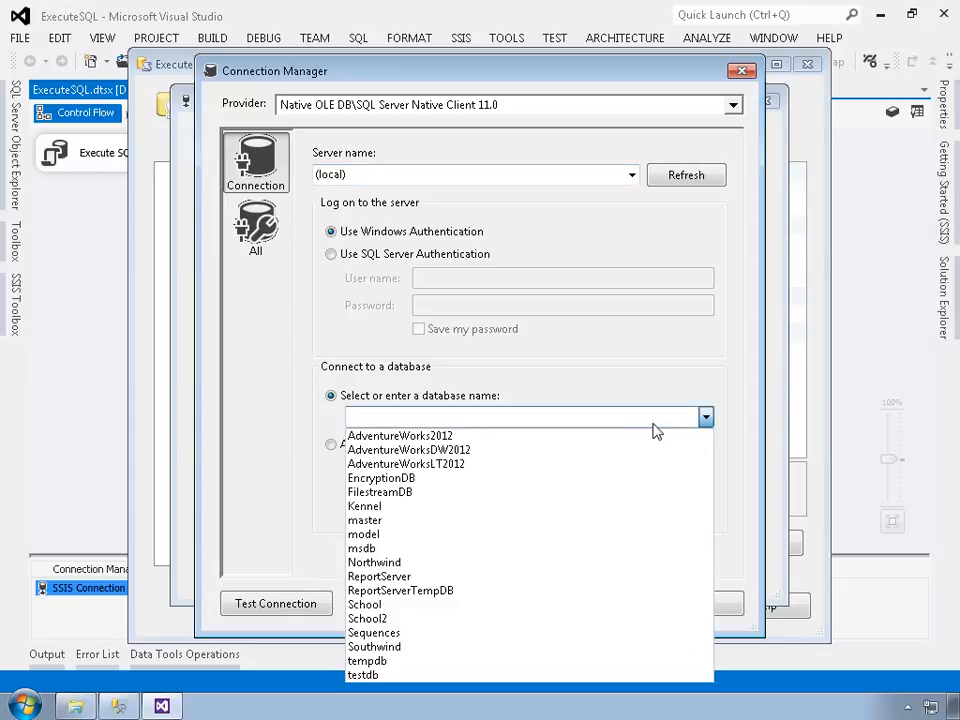
pyautogui.click(406, 437)
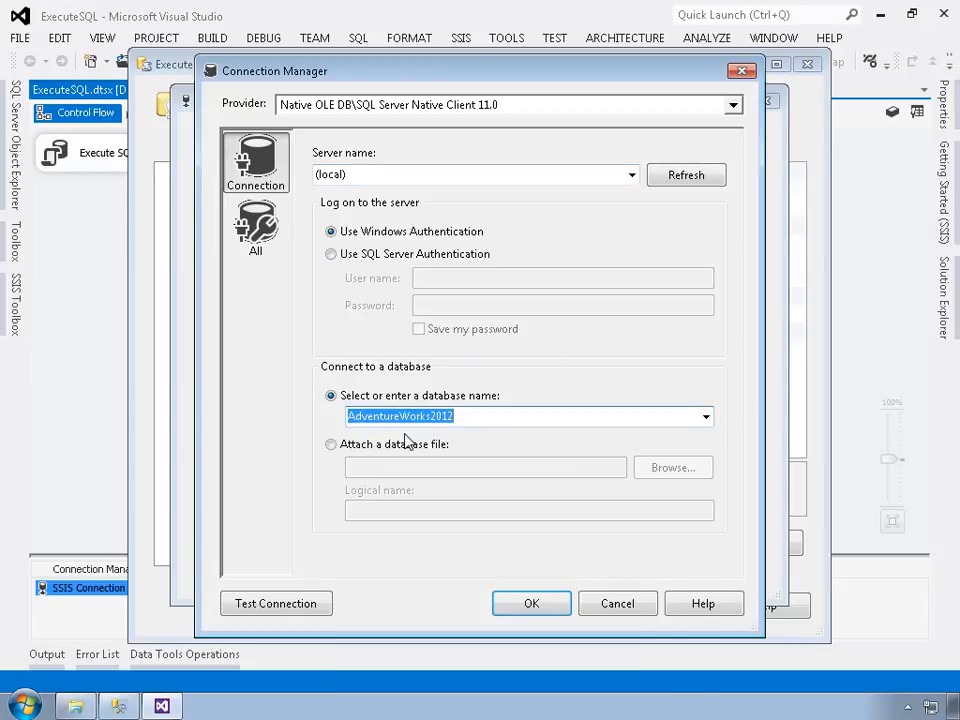
pyautogui.click(282, 605)
pyautogui.moveTo(463, 304); pyautogui.dragTo(402, 362)
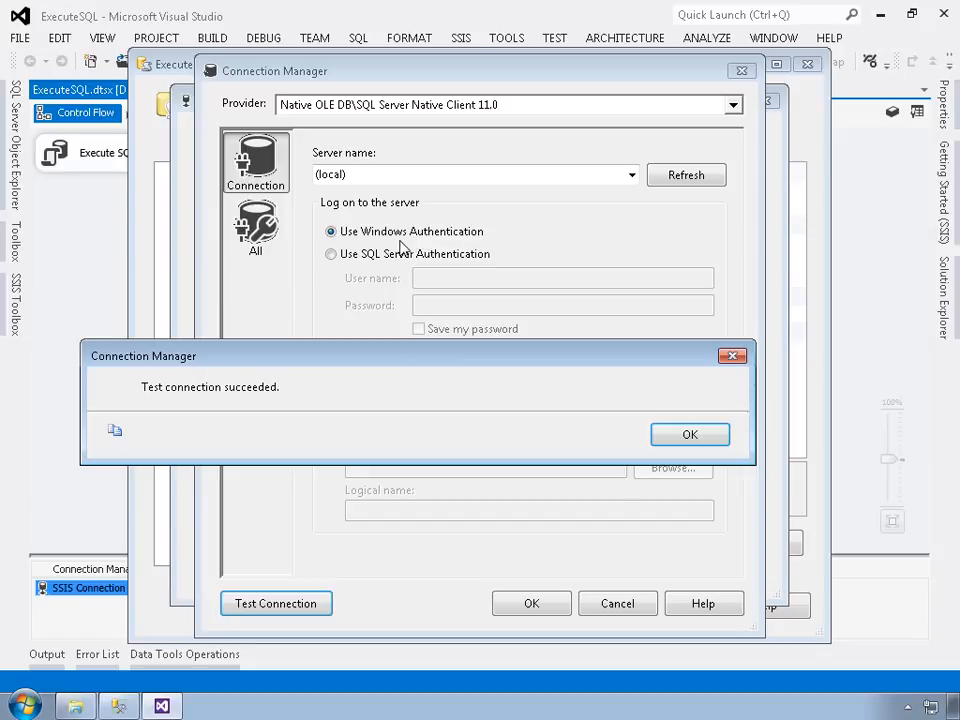
pyautogui.click(680, 437)
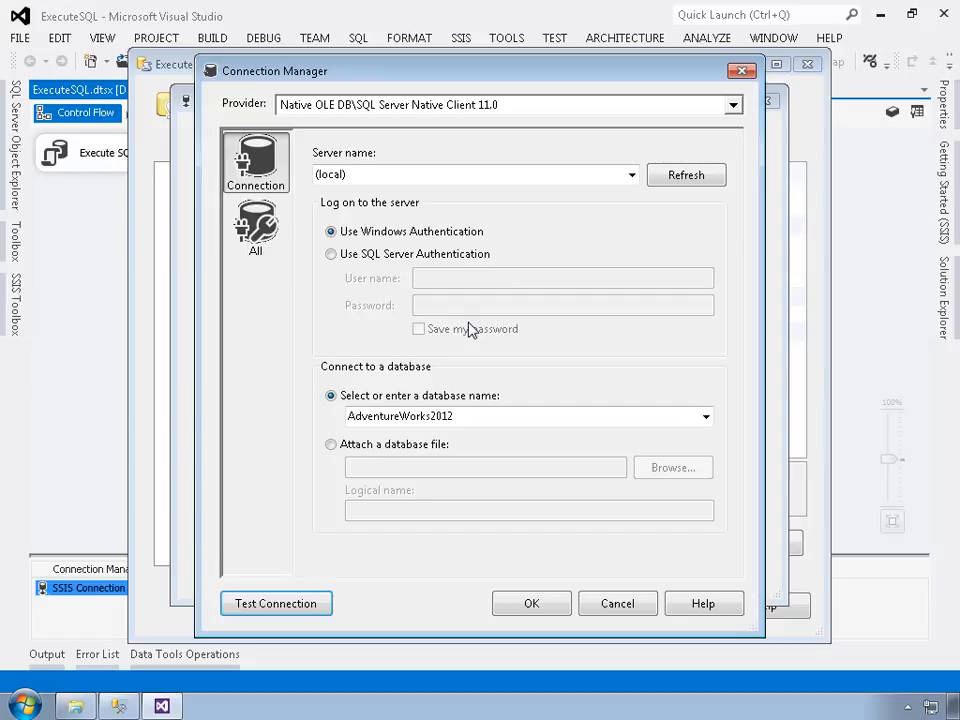
pyautogui.click(540, 602)
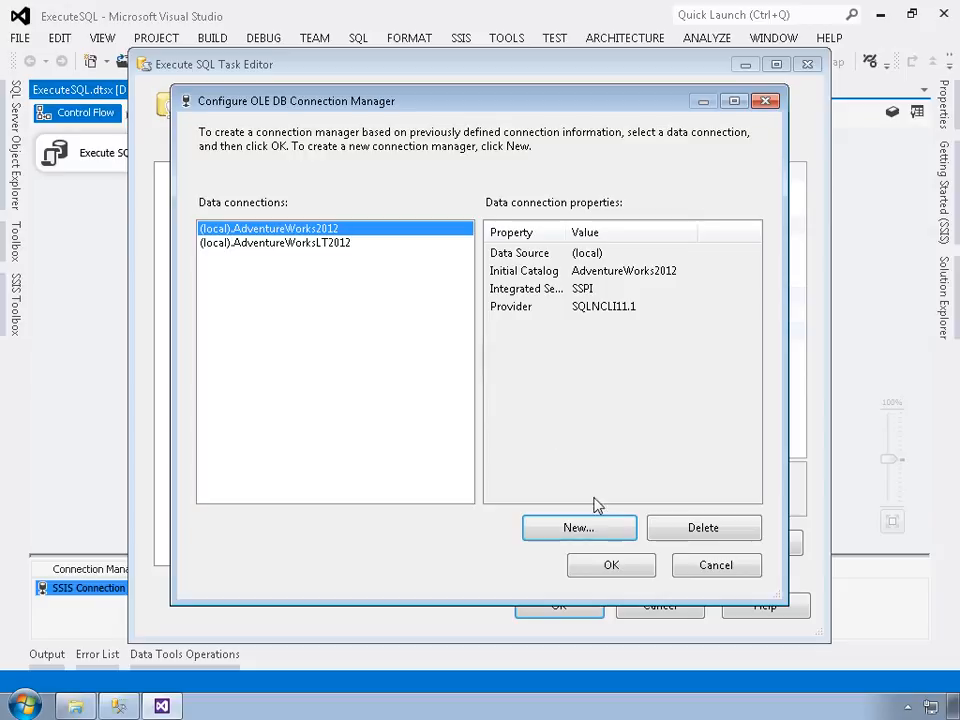
# Step: Assign the (local).AdventureWorks2012 connection, keep SQLSourceType as Direct input, and edit SQLStatement
pyautogui.click(611, 565)
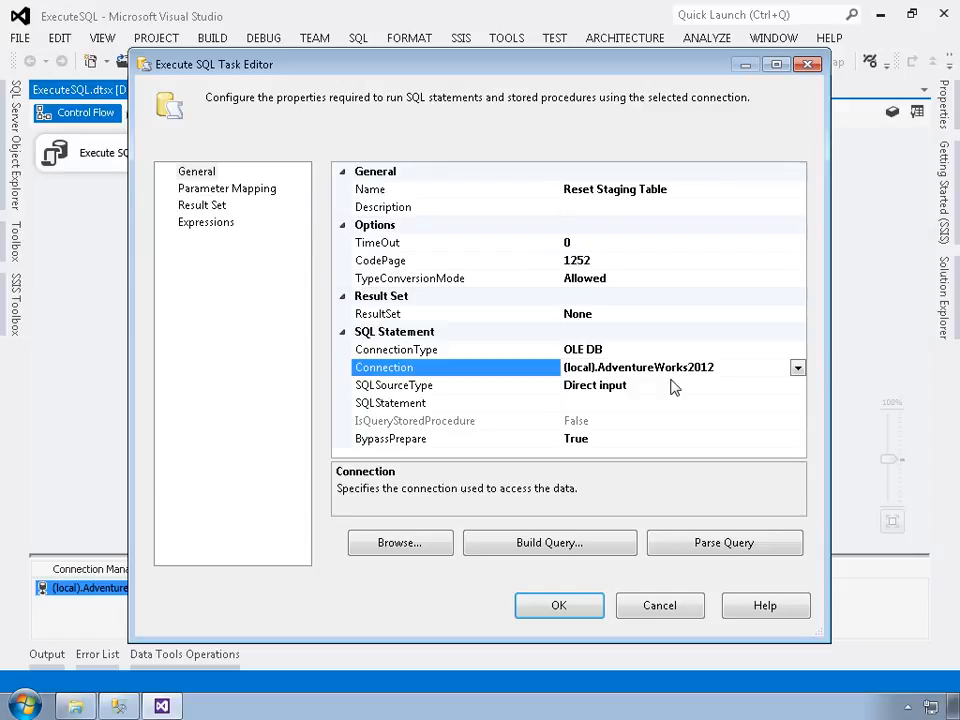
pyautogui.click(381, 390)
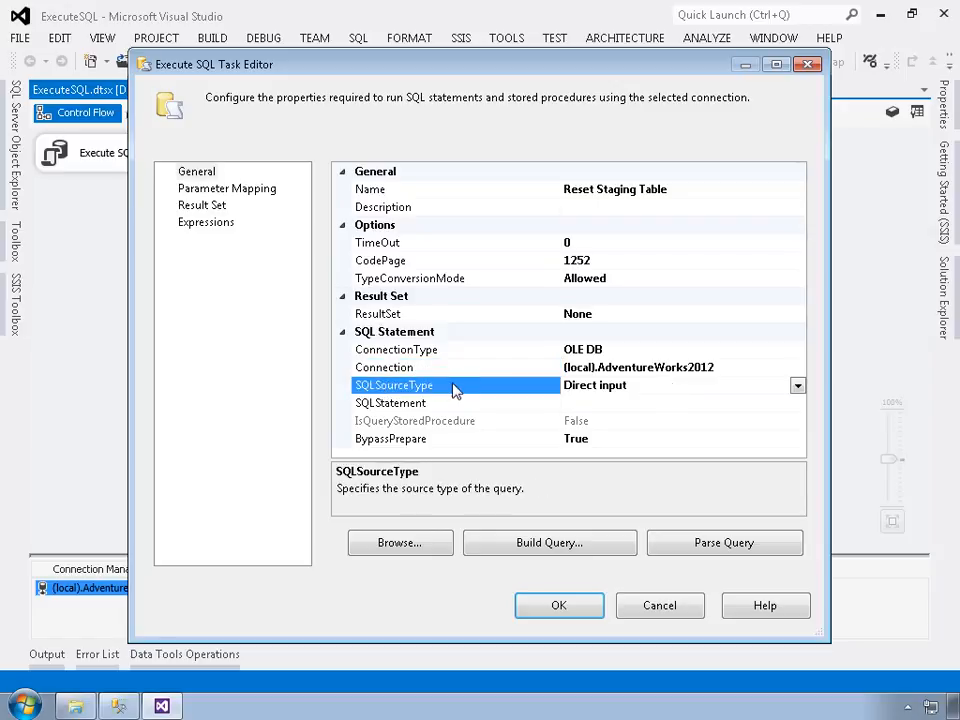
pyautogui.click(797, 386)
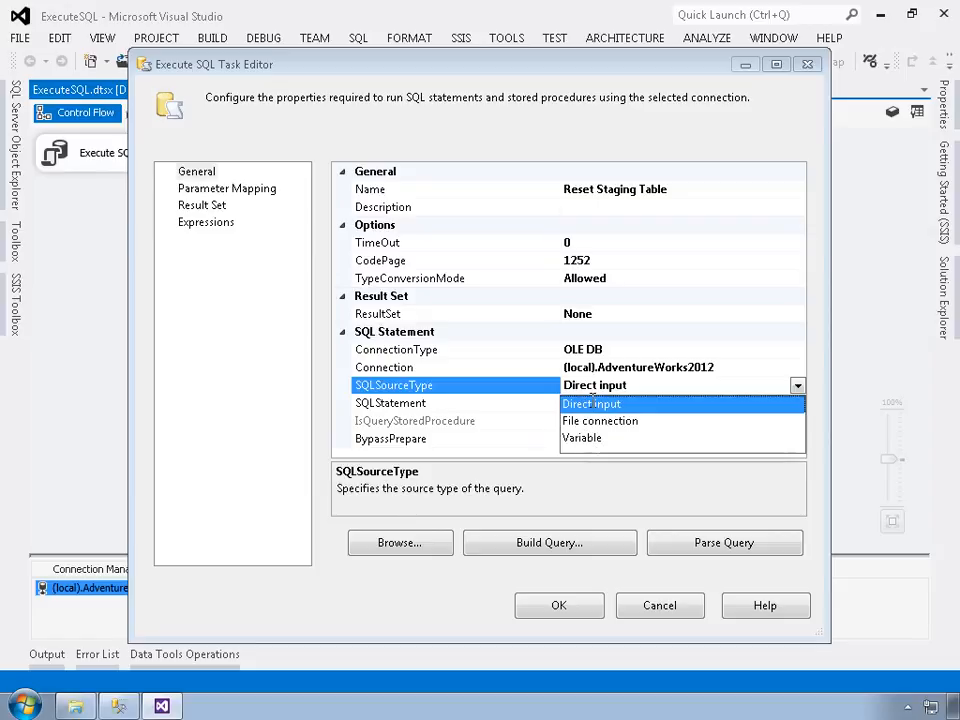
pyautogui.click(593, 402)
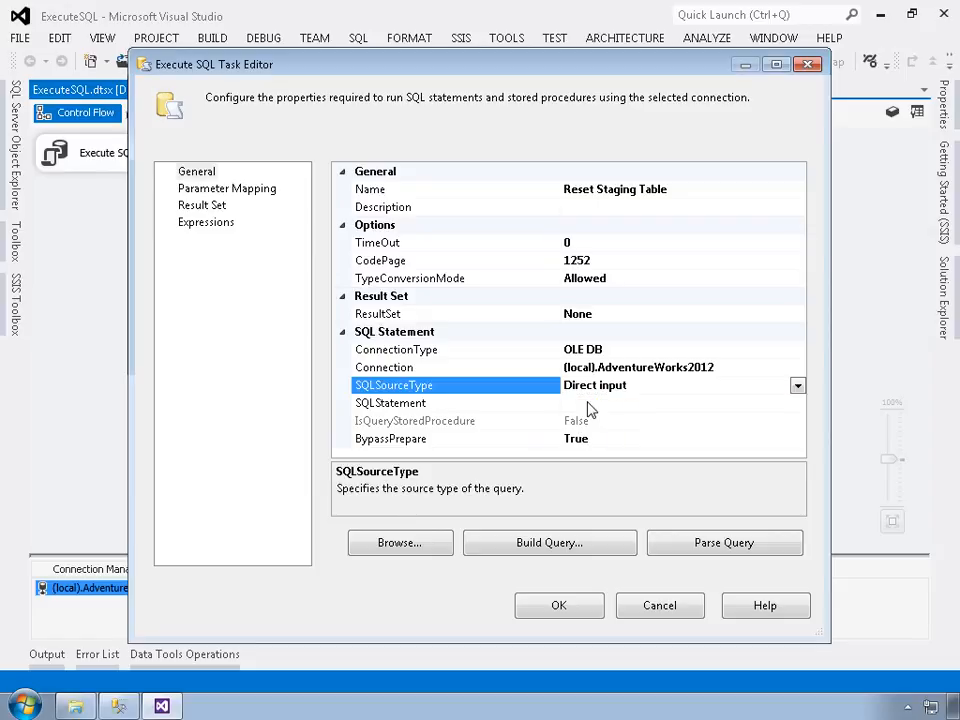
pyautogui.click(497, 408)
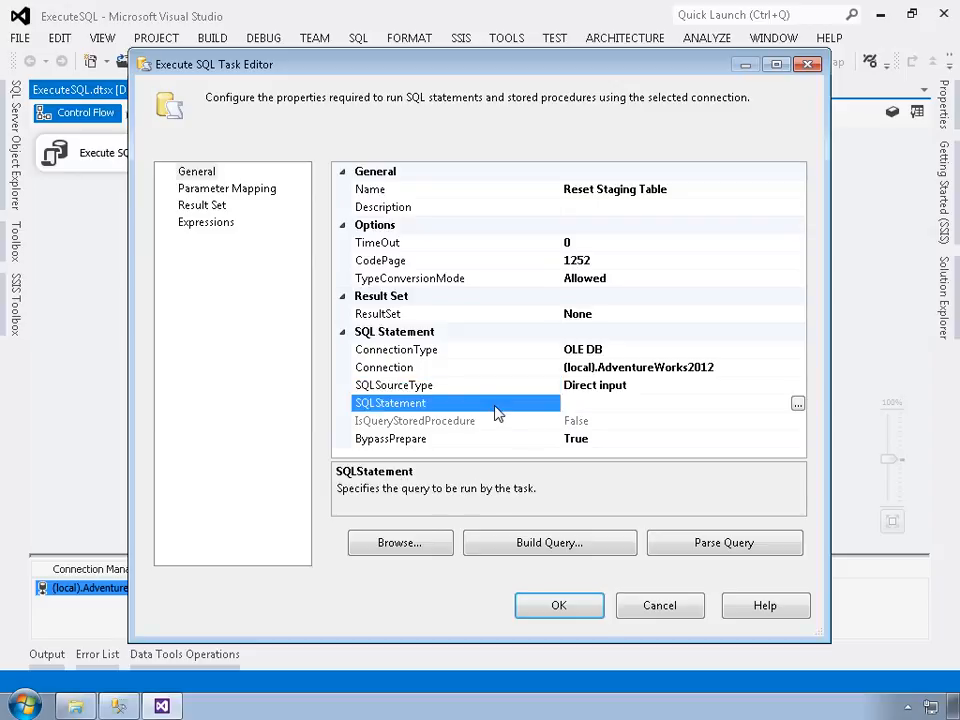
pyautogui.click(604, 414)
# Step: Enter TRUNCATE TABLE HumanResources.NewHires; and DBCC CHECKIDENT('HumanResources.NewHires', reseed, 100); as the SQL
pyautogui.click(798, 404)
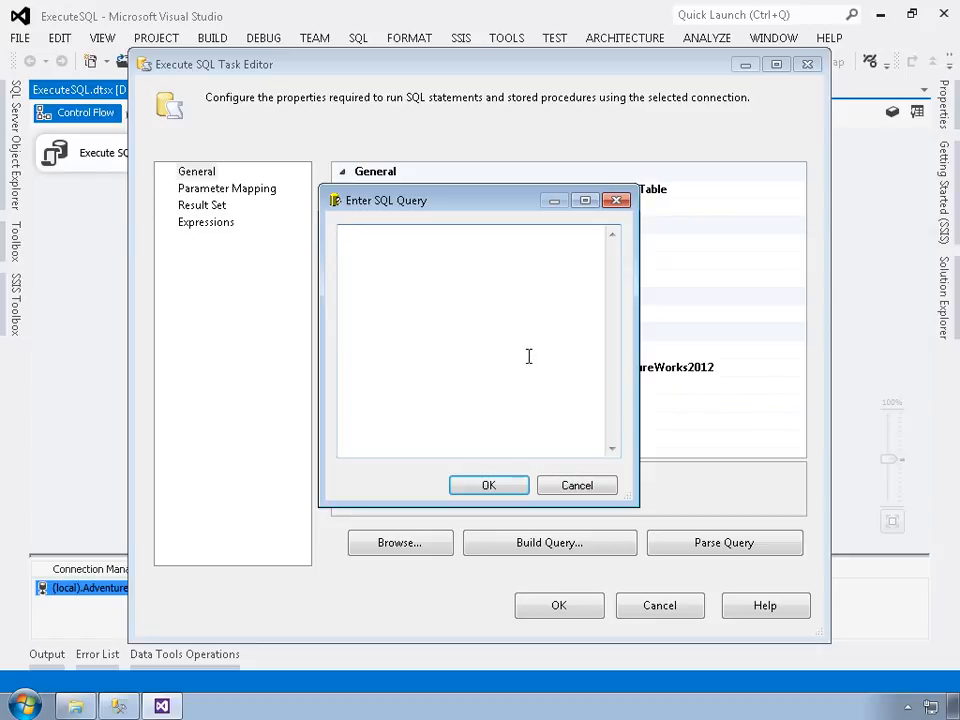
pyautogui.write('TRUNCATE TABLE Human')
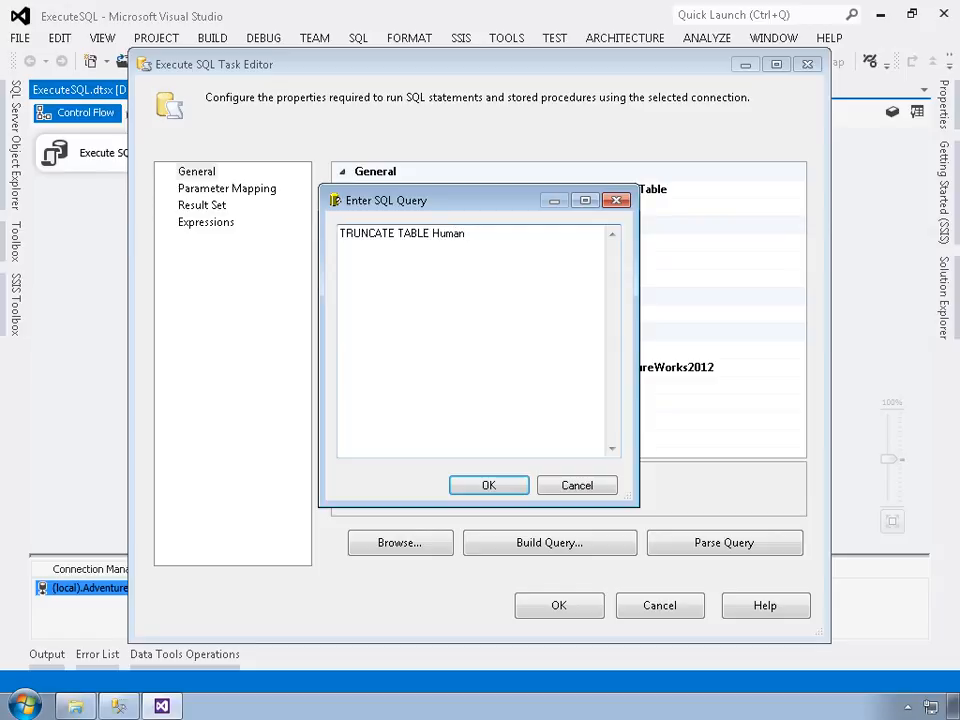
pyautogui.write('Resources.NewHires;')
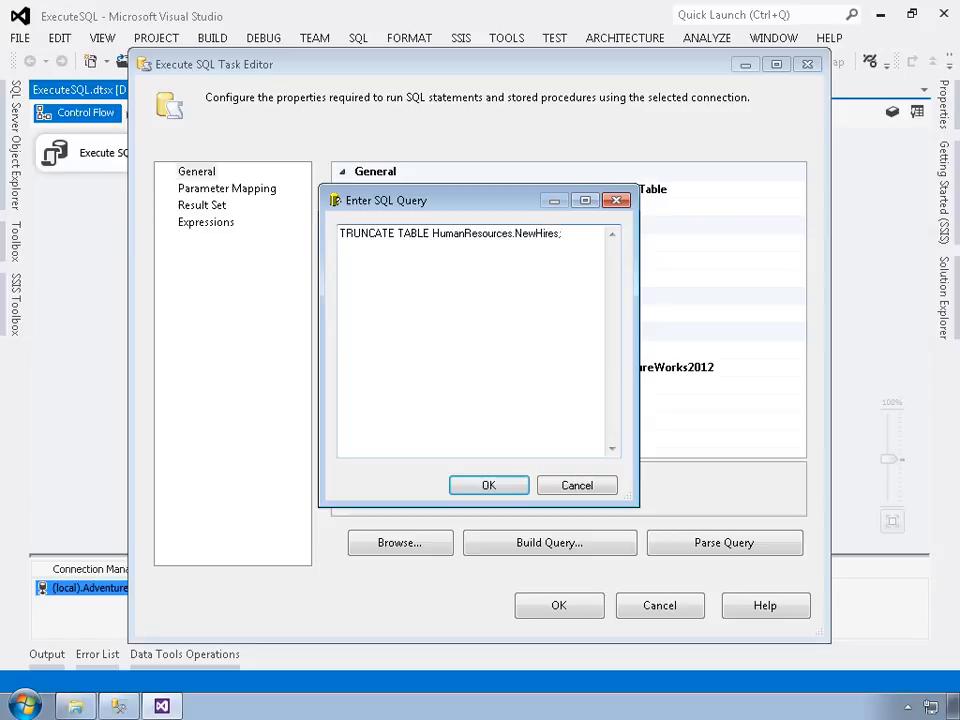
pyautogui.press('Return')
pyautogui.write("DBCC CHECKIDENT('HumanResources.NewHires")
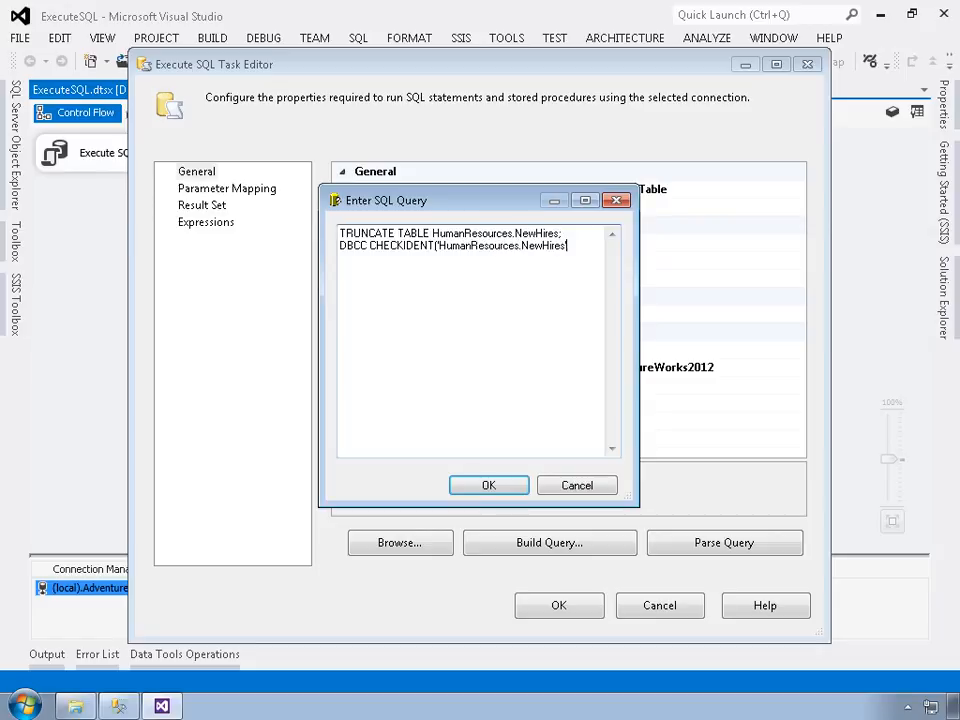
pyautogui.write("', reseed, 100);")
pyautogui.moveTo(643, 337); pyautogui.dragTo(727, 331)
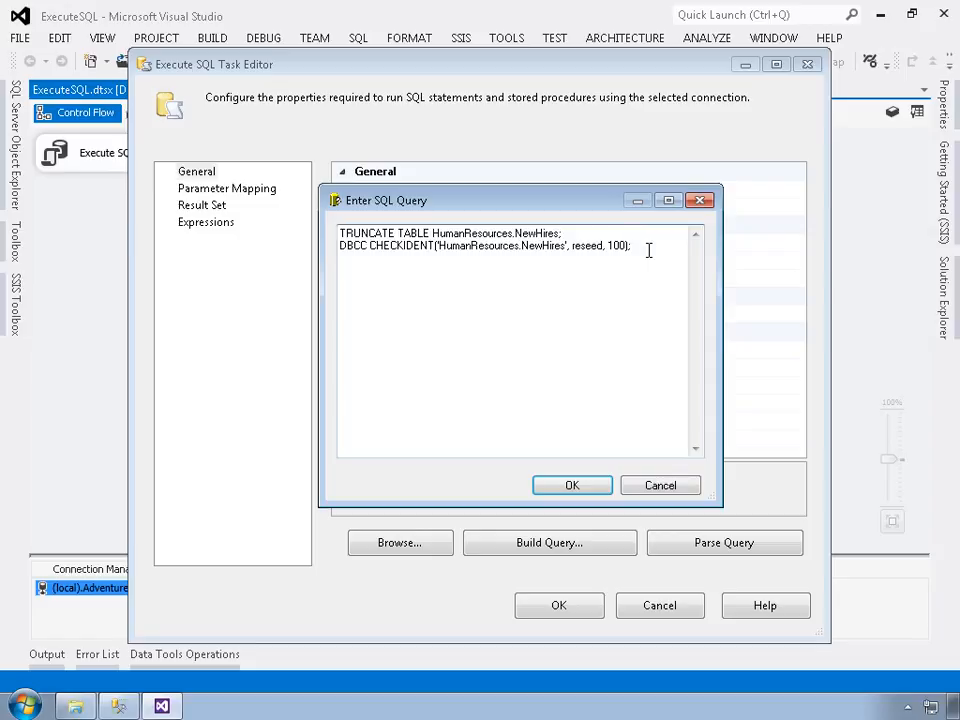
pyautogui.click(596, 486)
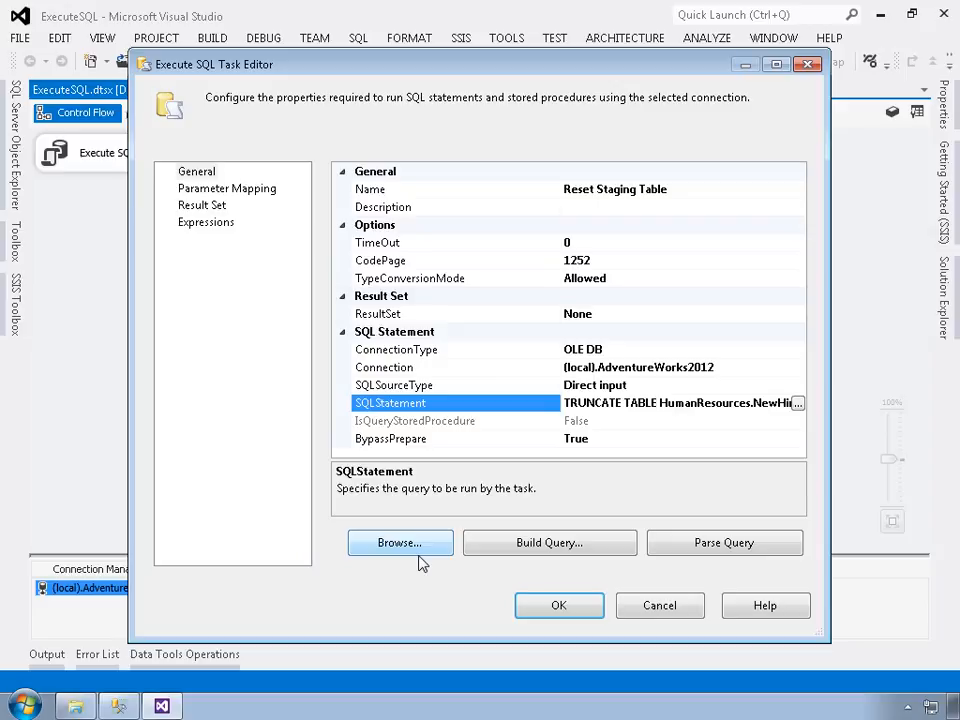
# Step: Open the statement in Query Builder, dismiss its syntax error, and cancel back to the task editor
pyautogui.click(555, 547)
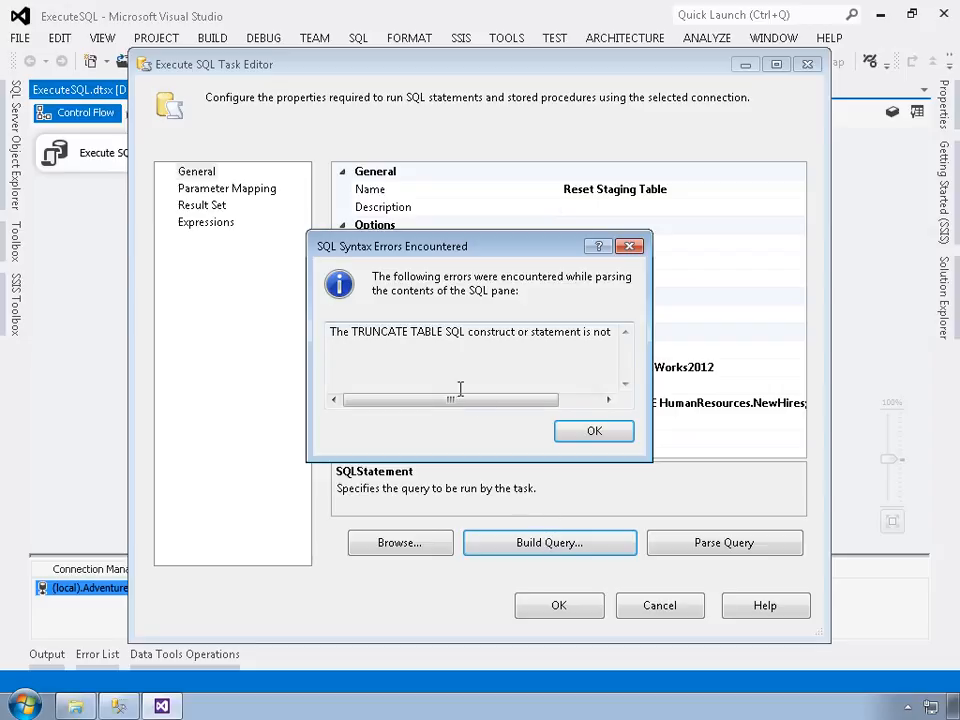
pyautogui.moveTo(471, 400); pyautogui.dragTo(401, 397)
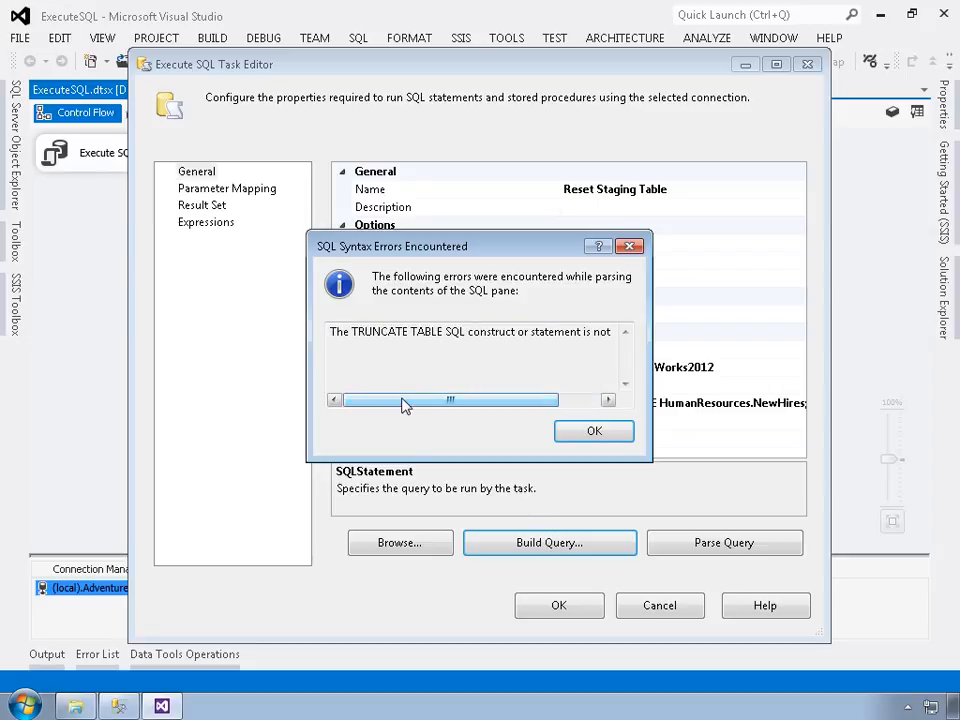
pyautogui.click(596, 432)
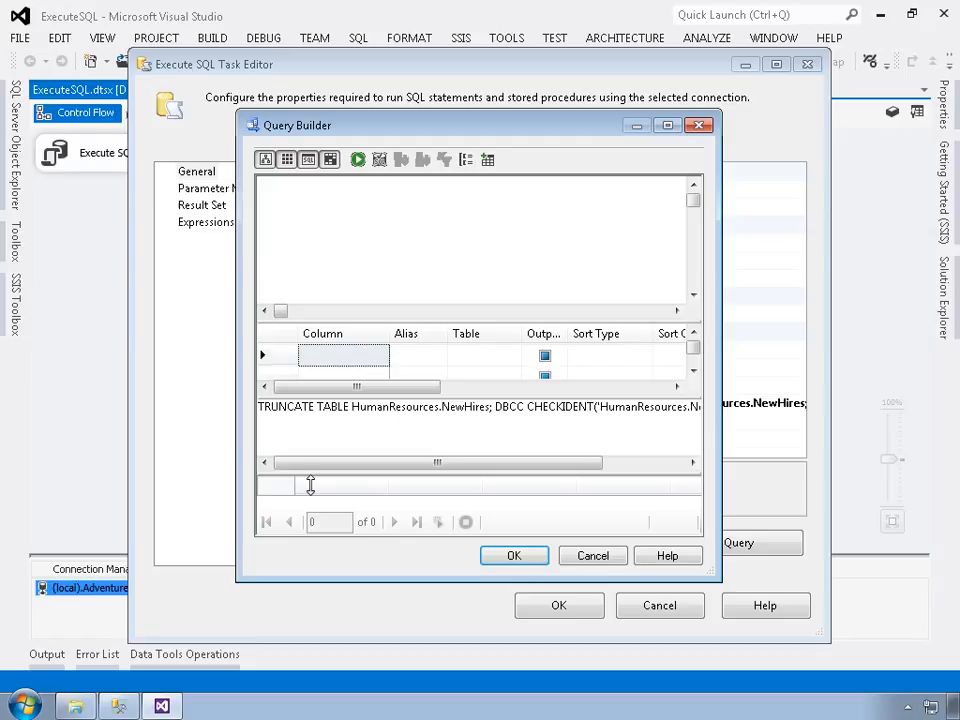
pyautogui.click(575, 558)
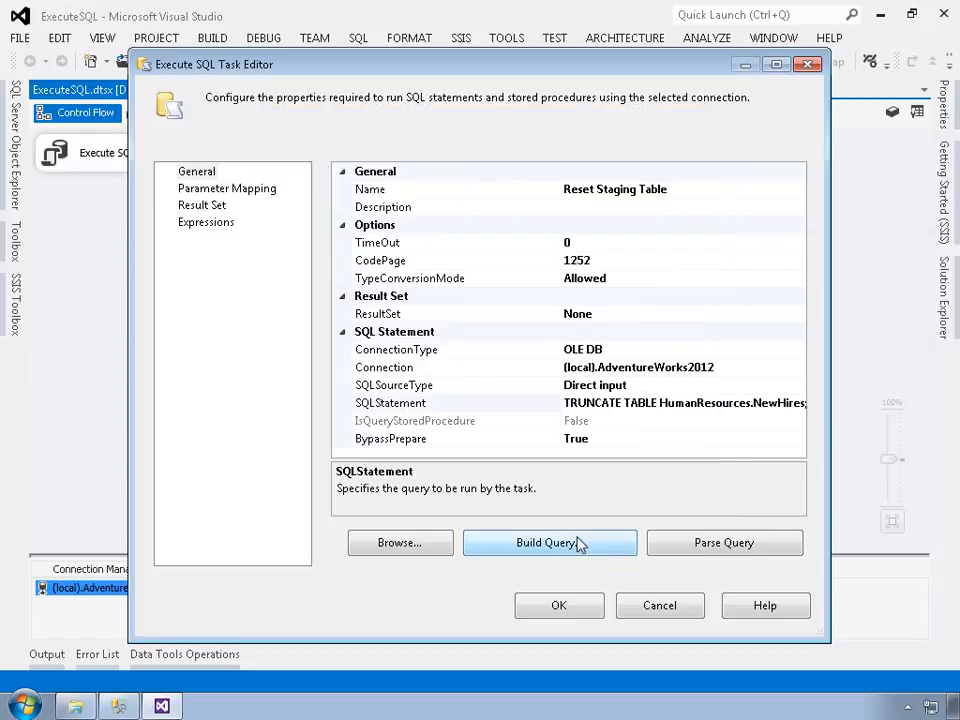
# Step: Parse the truncate statement, acknowledge the BypassPrepare notice, and save the Reset Staging Table task
pyautogui.click(690, 554)
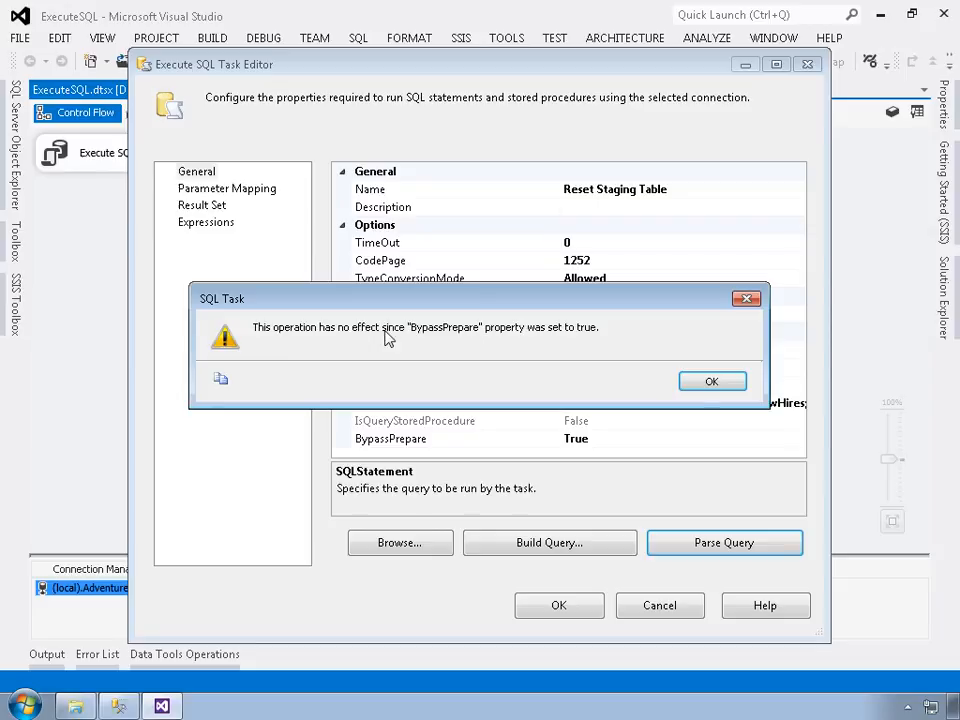
pyautogui.click(697, 384)
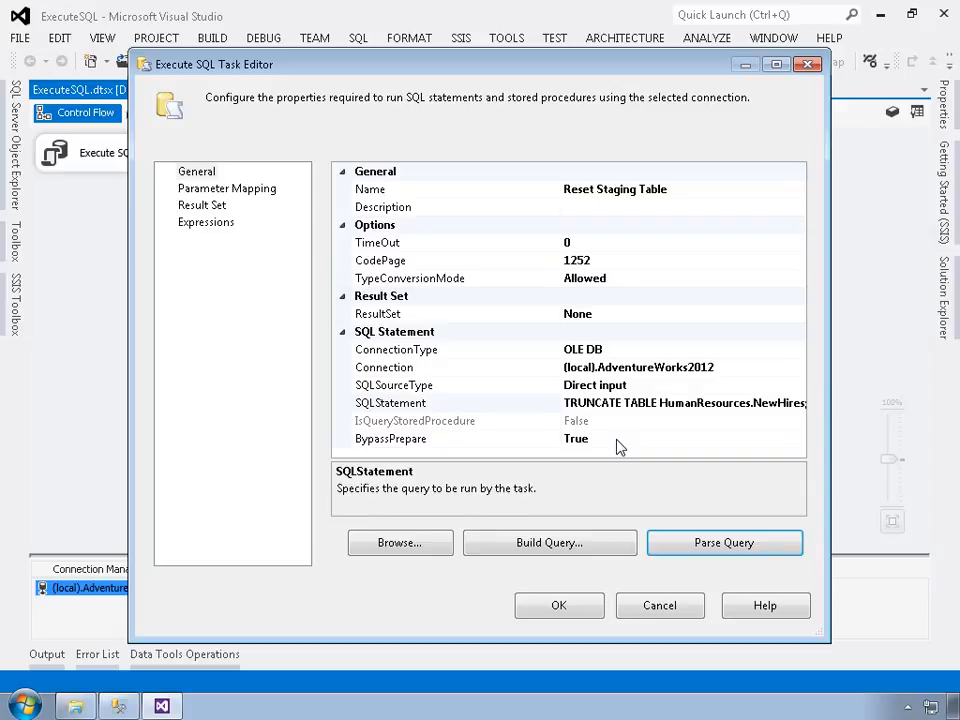
pyautogui.click(558, 605)
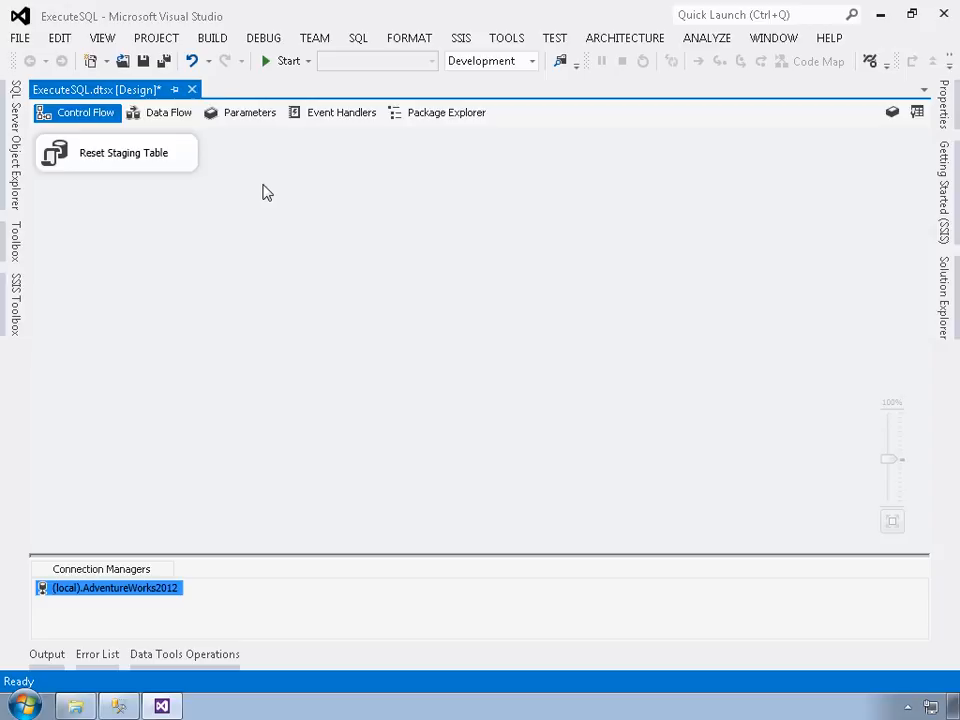
# Step: Launch Import NewHires.dtsx from the Execute SQL Setup folder in the Execute Package Utility
pyautogui.click(76, 708)
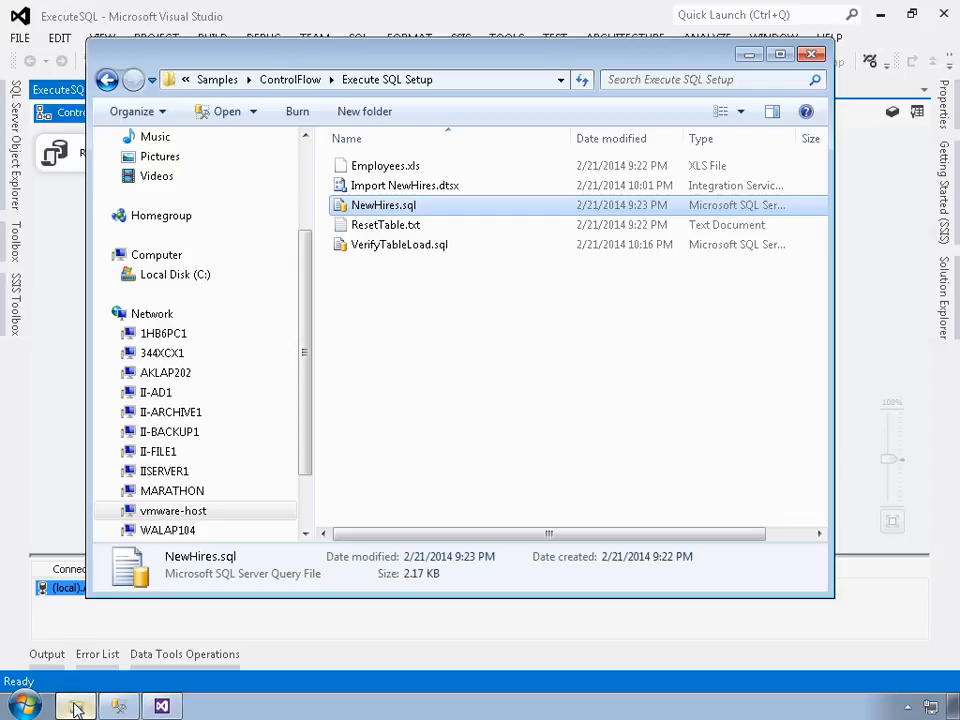
pyautogui.click(366, 188)
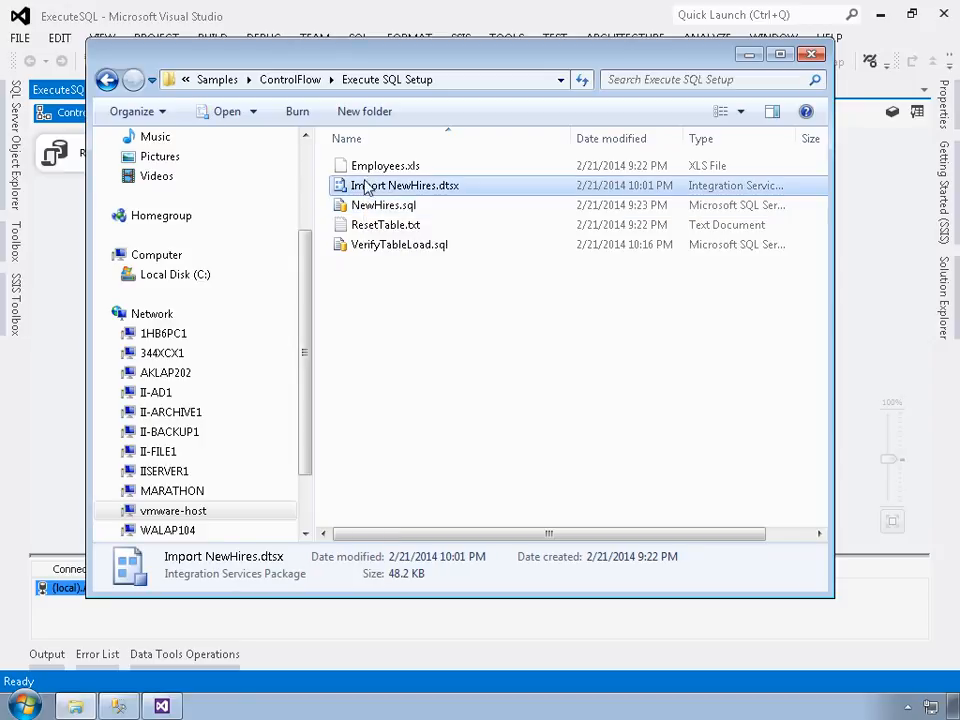
pyautogui.doubleClick(462, 188)
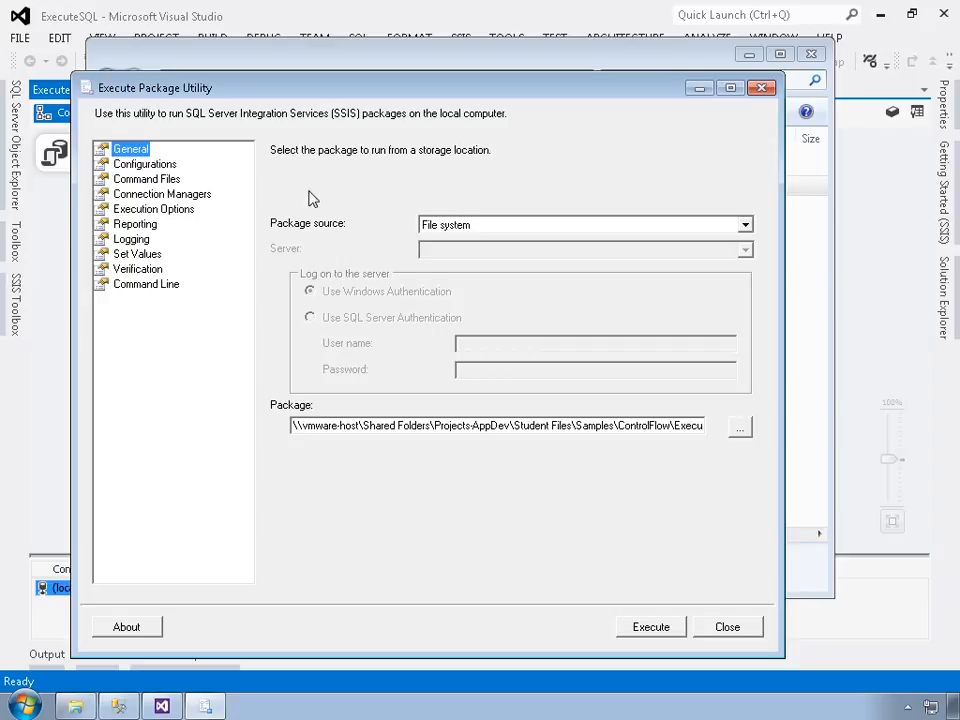
# Step: Widen the Connection Managers columns to read DestinationConnectionOLEDB and SourceConnectionExcel's Employees.xls strings
pyautogui.click(170, 195)
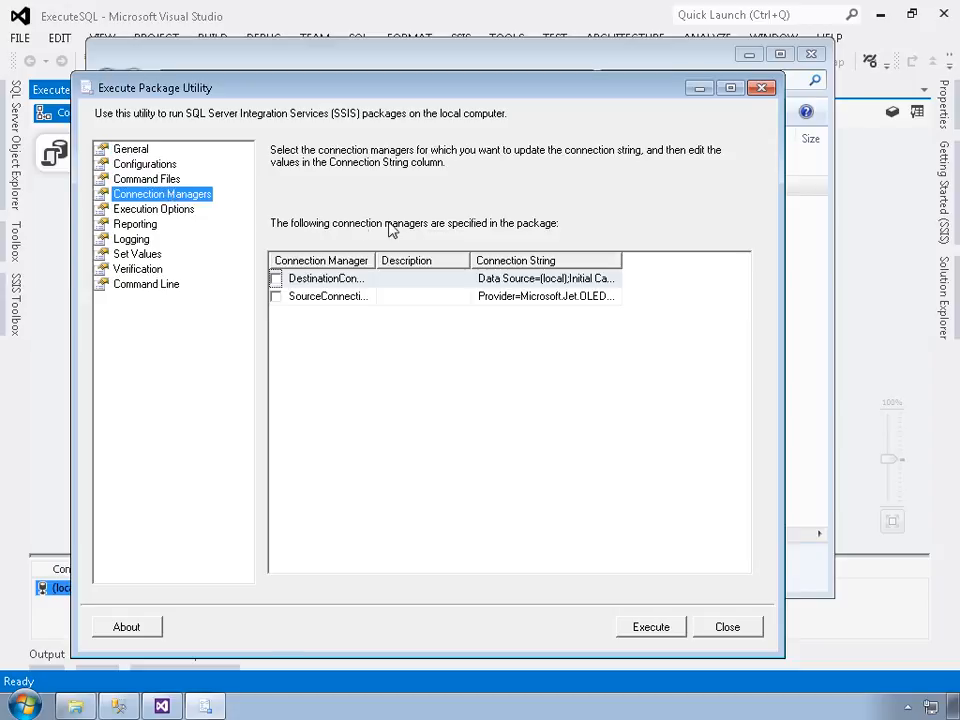
pyautogui.click(388, 273)
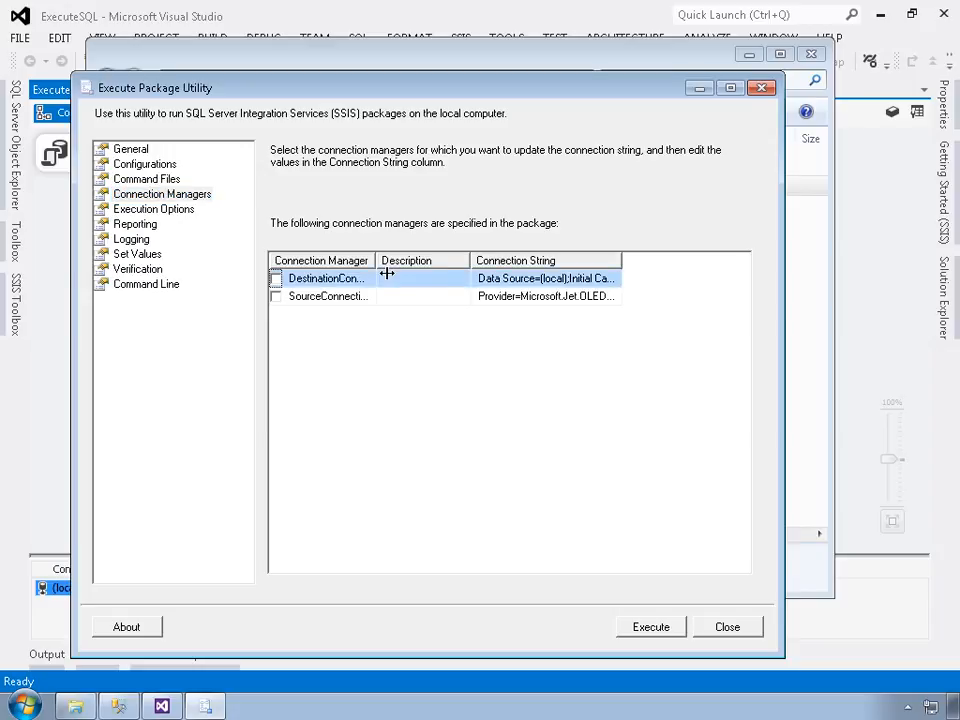
pyautogui.doubleClick(388, 273)
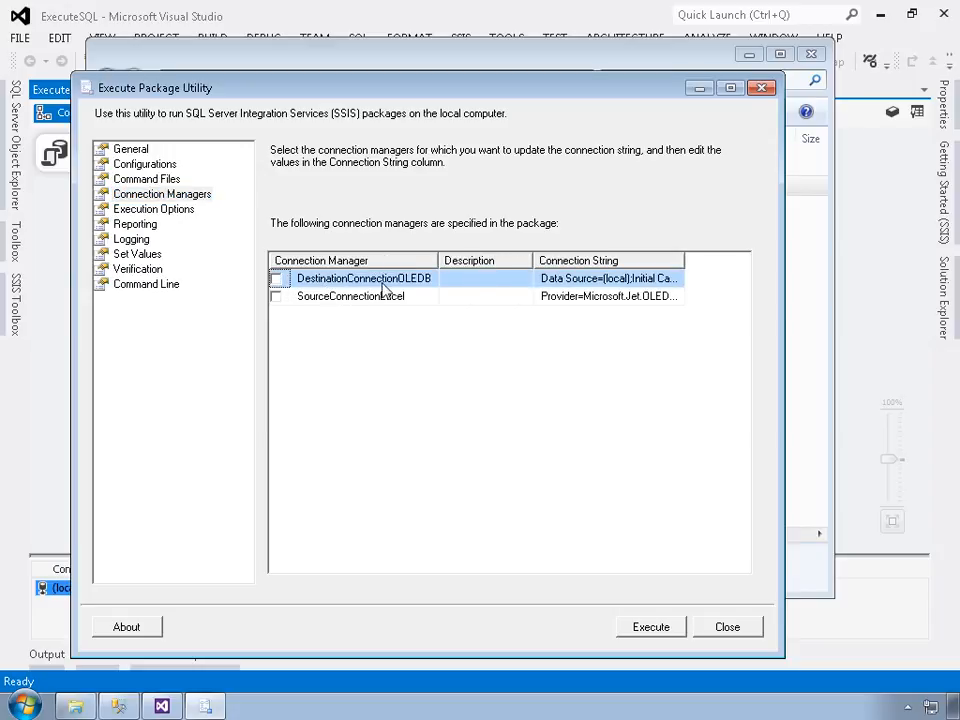
pyautogui.doubleClick(698, 274)
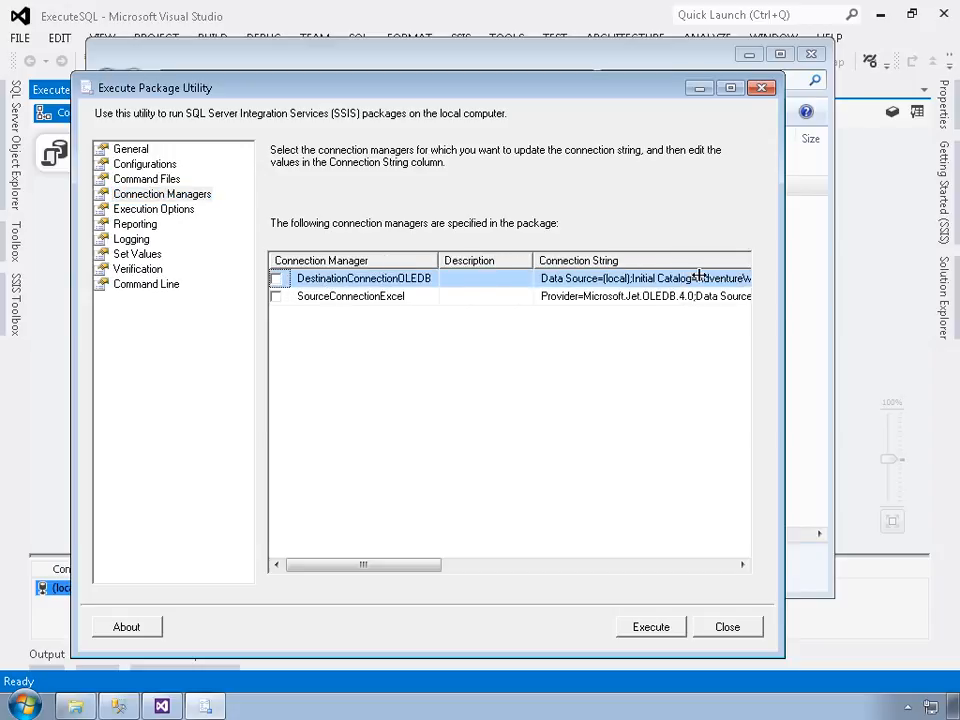
pyautogui.moveTo(418, 573); pyautogui.dragTo(389, 568)
pyautogui.click(590, 281)
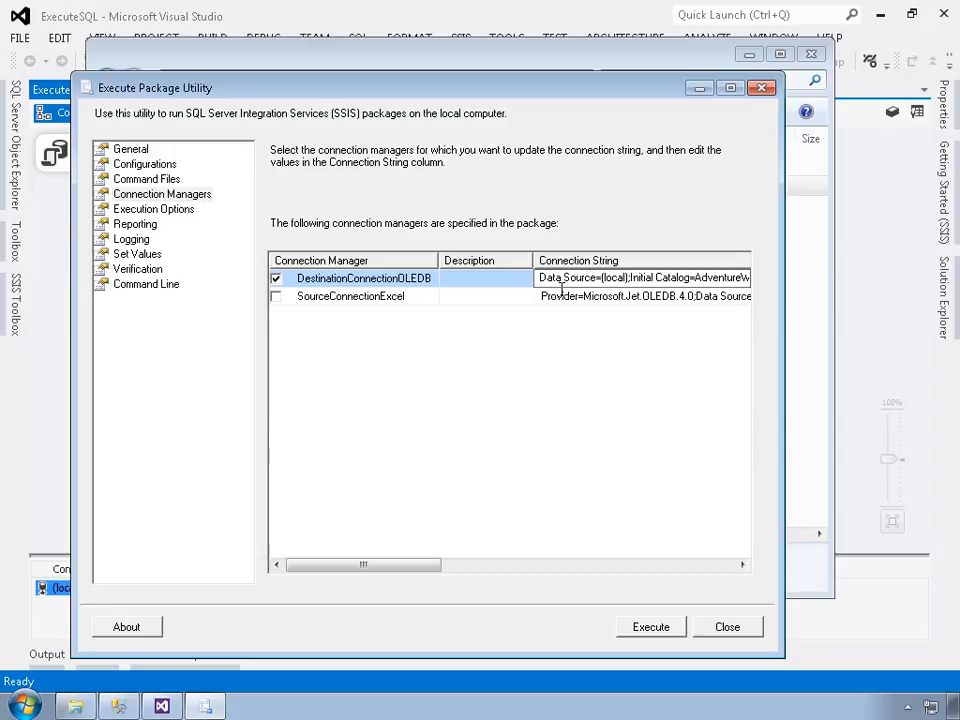
pyautogui.click(304, 300)
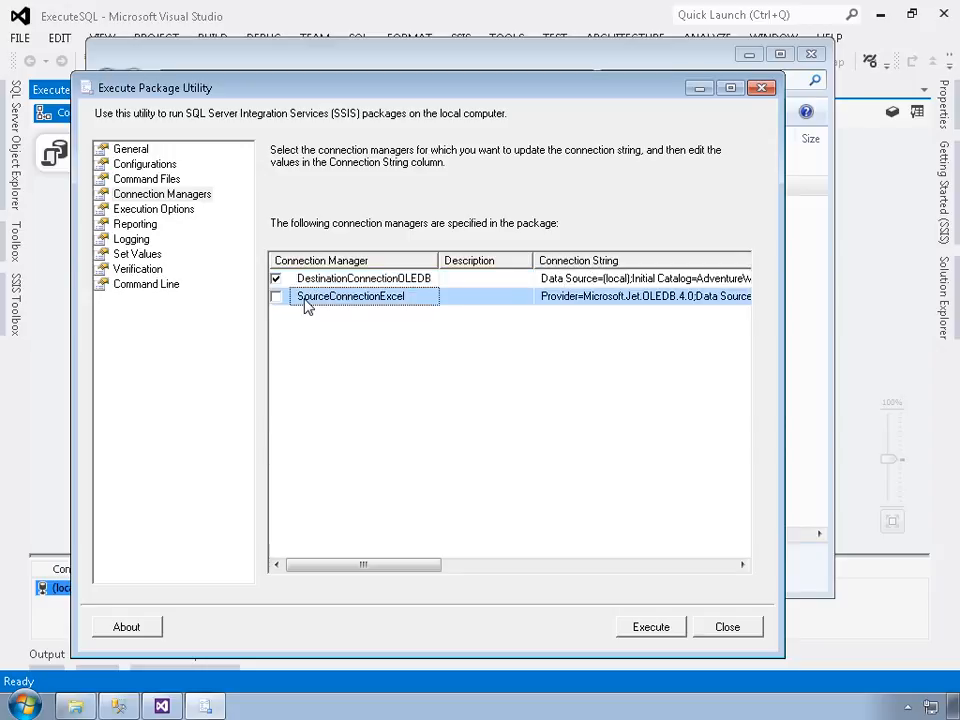
pyautogui.moveTo(435, 566); pyautogui.dragTo(591, 570)
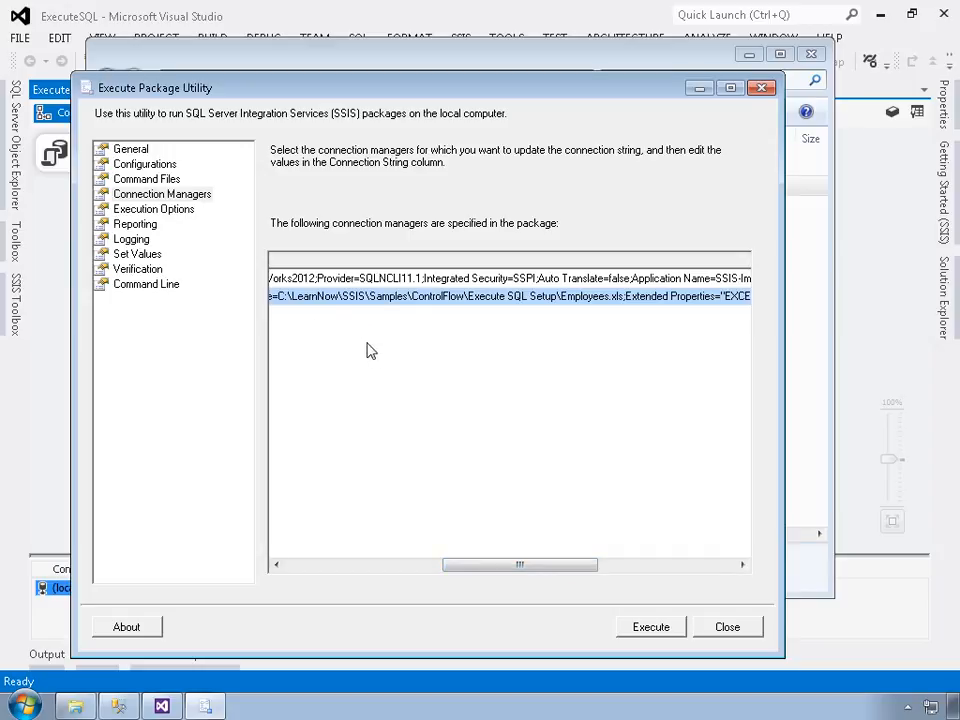
# Step: Copy the Execute SQL Setup folder's full path from Explorer's address bar, then return to the utility
pyautogui.click(72, 705)
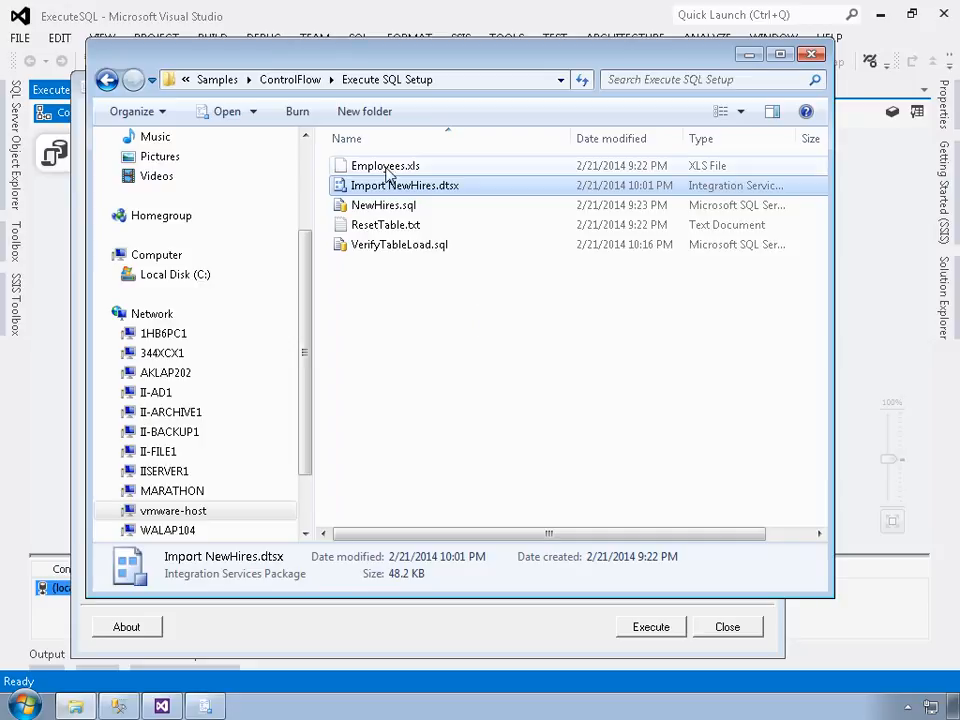
pyautogui.click(470, 88)
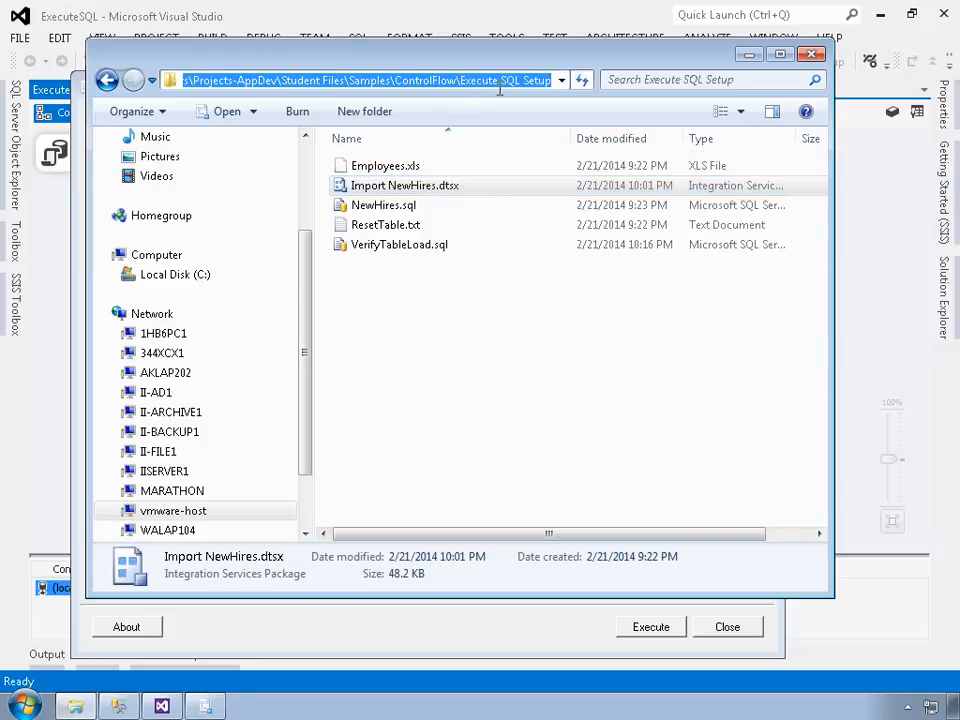
pyautogui.rightClick(492, 83)
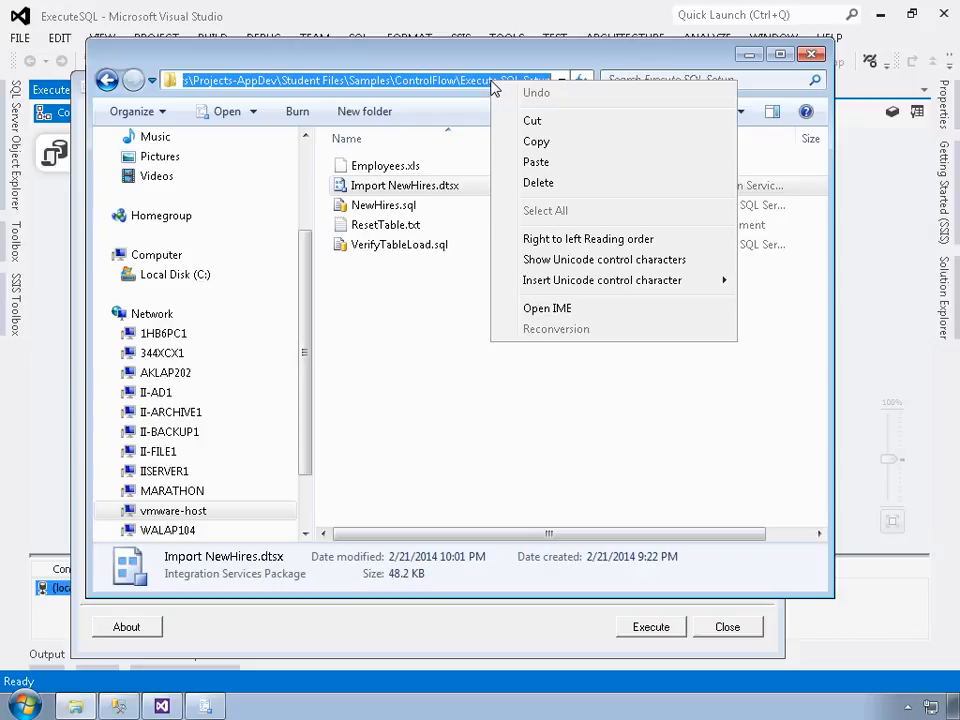
pyautogui.click(536, 143)
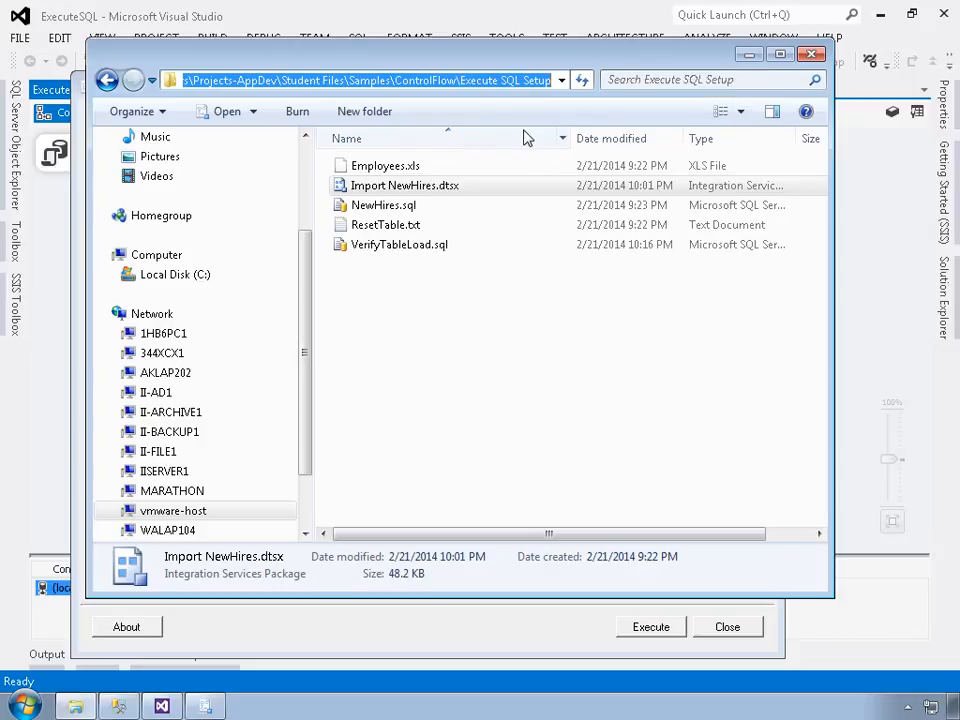
pyautogui.click(206, 705)
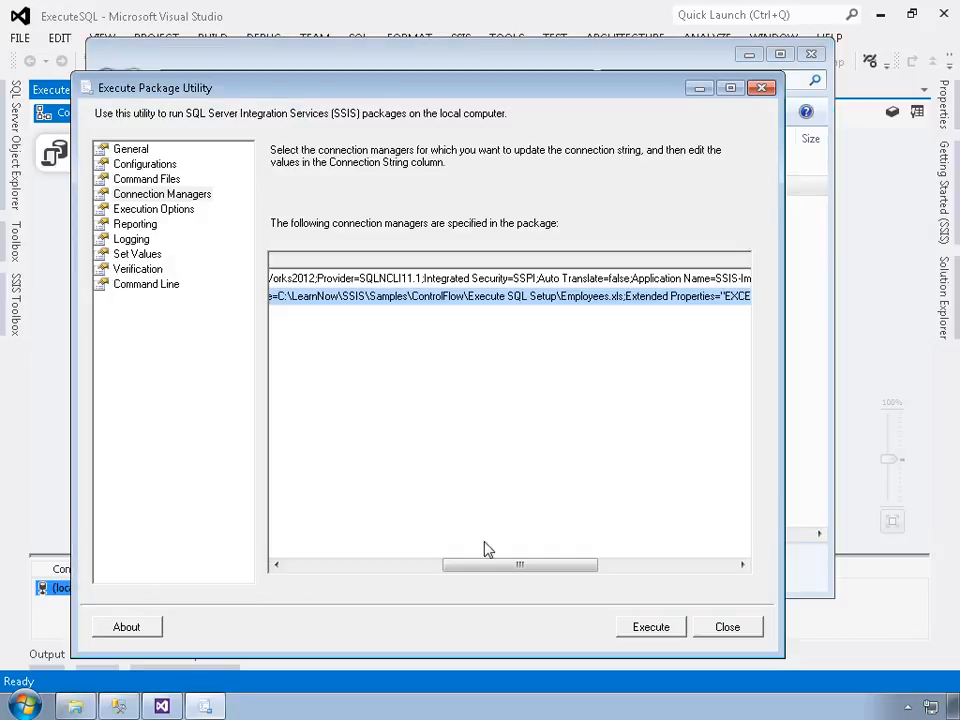
# Step: Override SourceConnectionExcel, replacing its C:\LearnNow folder with the copied shared-folder path
pyautogui.click(336, 305)
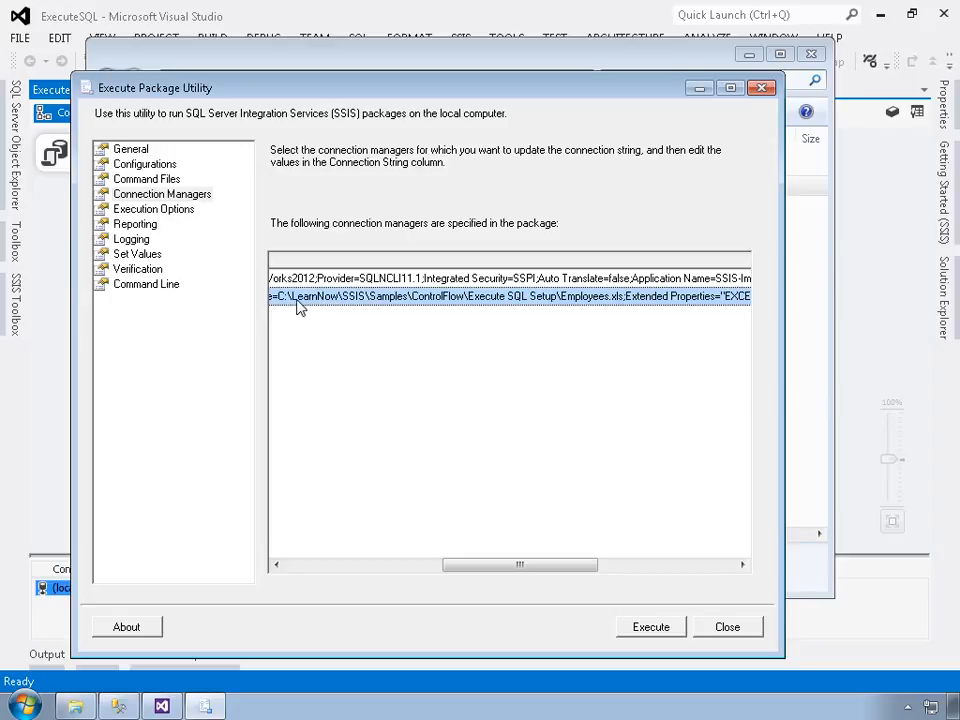
pyautogui.click(300, 566)
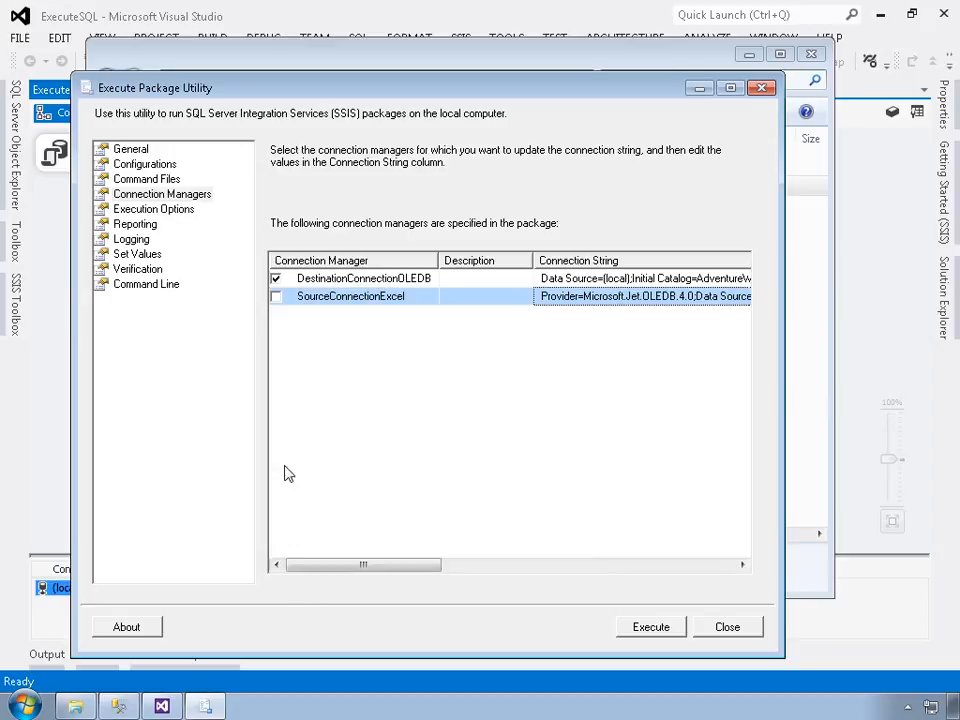
pyautogui.click(276, 297)
pyautogui.moveTo(430, 566); pyautogui.dragTo(568, 584)
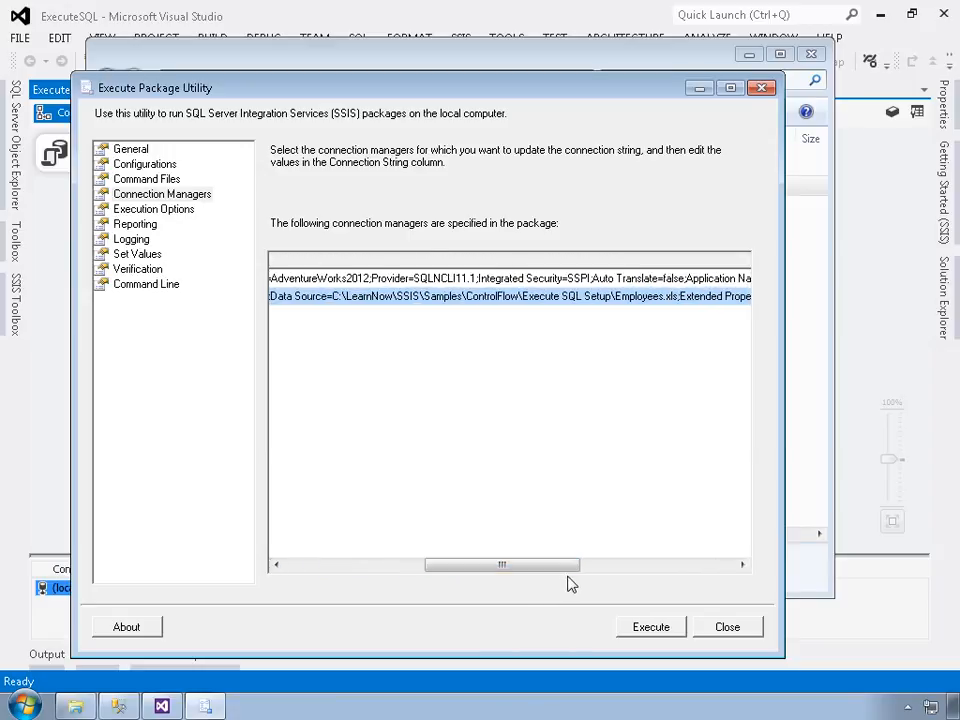
pyautogui.click(357, 299)
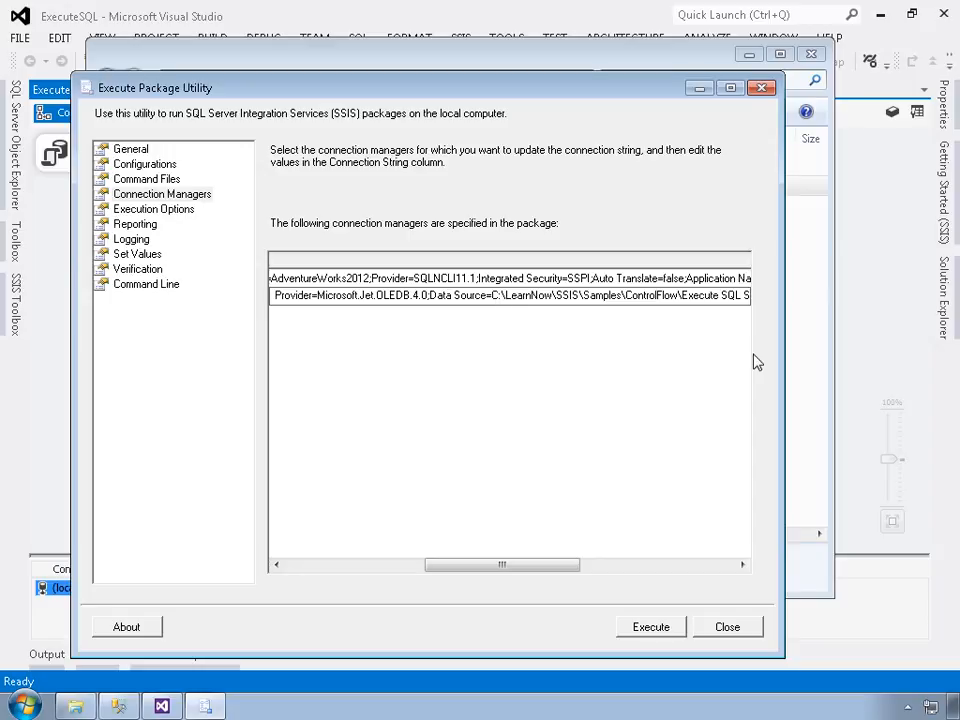
pyautogui.hotkey('shift', 'Right')
pyautogui.hotkey('shift', 'Right')
pyautogui.hotkey('shift', 'Right')
pyautogui.hotkey('shift', 'Right')
pyautogui.hotkey('shift', 'Right')
pyautogui.hotkey('shift', 'Right')
pyautogui.hotkey('shift', 'Right')
pyautogui.hotkey('shift', 'Right')
pyautogui.hotkey('shift', 'Right')
pyautogui.hotkey('shift', 'Right')
pyautogui.hotkey('shift', 'Right')
pyautogui.hotkey('shift', 'Right')
pyautogui.hotkey('shift', 'Right')
pyautogui.hotkey('shift', 'Right')
pyautogui.hotkey('shift', 'Right')
pyautogui.hotkey('shift', 'Right')
pyautogui.hotkey('shift', 'Right')
pyautogui.hotkey('shift', 'Right')
pyautogui.hotkey('shift', 'Right')
pyautogui.hotkey('shift', 'Right')
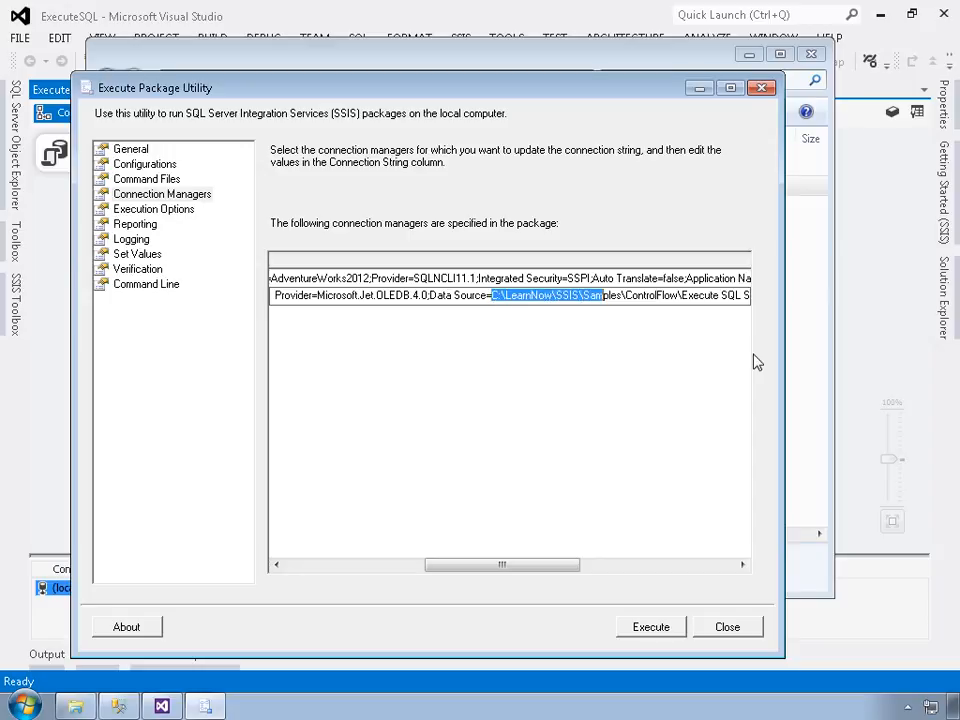
pyautogui.hotkey('shift', 'Right')
pyautogui.hotkey('shift', 'Right')
pyautogui.hotkey('shift', 'Right')
pyautogui.hotkey('shift', 'Right')
pyautogui.hotkey('shift', 'Right')
pyautogui.hotkey('shift', 'Right')
pyautogui.hotkey('shift', 'Right')
pyautogui.hotkey('shift', 'Right')
pyautogui.hotkey('shift', 'Right')
pyautogui.hotkey('shift', 'Right')
pyautogui.hotkey('shift', 'Right')
pyautogui.hotkey('shift', 'Right')
pyautogui.hotkey('shift', 'Right')
pyautogui.hotkey('shift', 'Right')
pyautogui.hotkey('shift', 'Right')
pyautogui.hotkey('shift', 'Right')
pyautogui.hotkey('shift', 'Left')
pyautogui.hotkey('shift', 'Left')
pyautogui.hotkey('shift', 'Left')
pyautogui.hotkey('shift', 'Left')
pyautogui.hotkey('shift', 'Left')
pyautogui.hotkey('shift', 'Left')
pyautogui.hotkey('shift', 'Left')
pyautogui.hotkey('shift', 'Left')
pyautogui.hotkey('shift', 'Left')
pyautogui.hotkey('shift', 'Left')
pyautogui.hotkey('shift', 'Left')
pyautogui.hotkey('shift', 'Left')
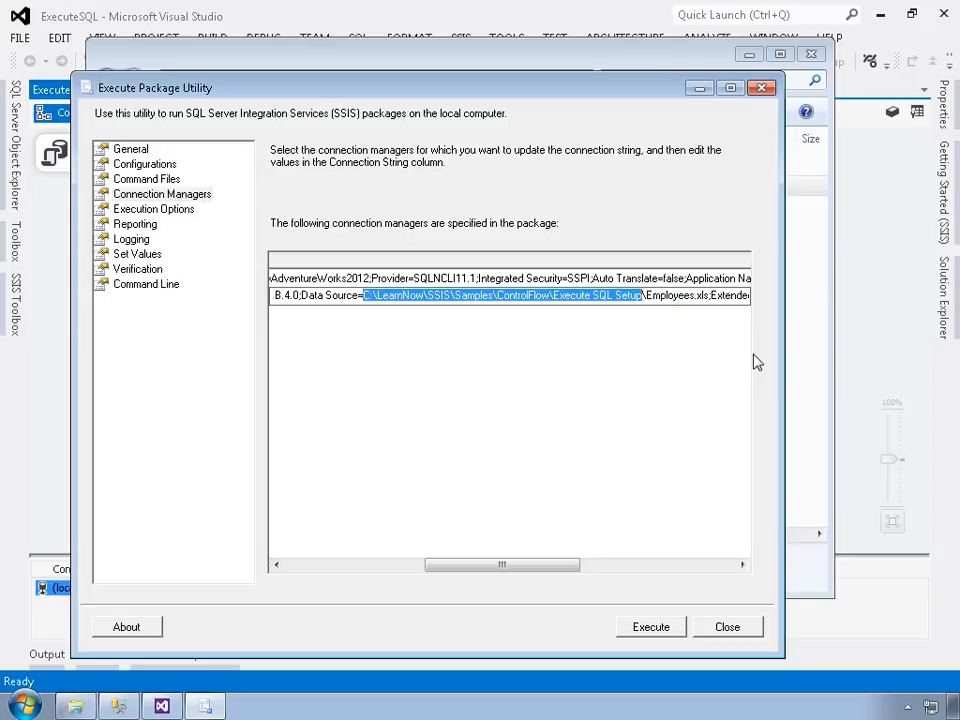
pyautogui.hotkey('ctrl', 'v')
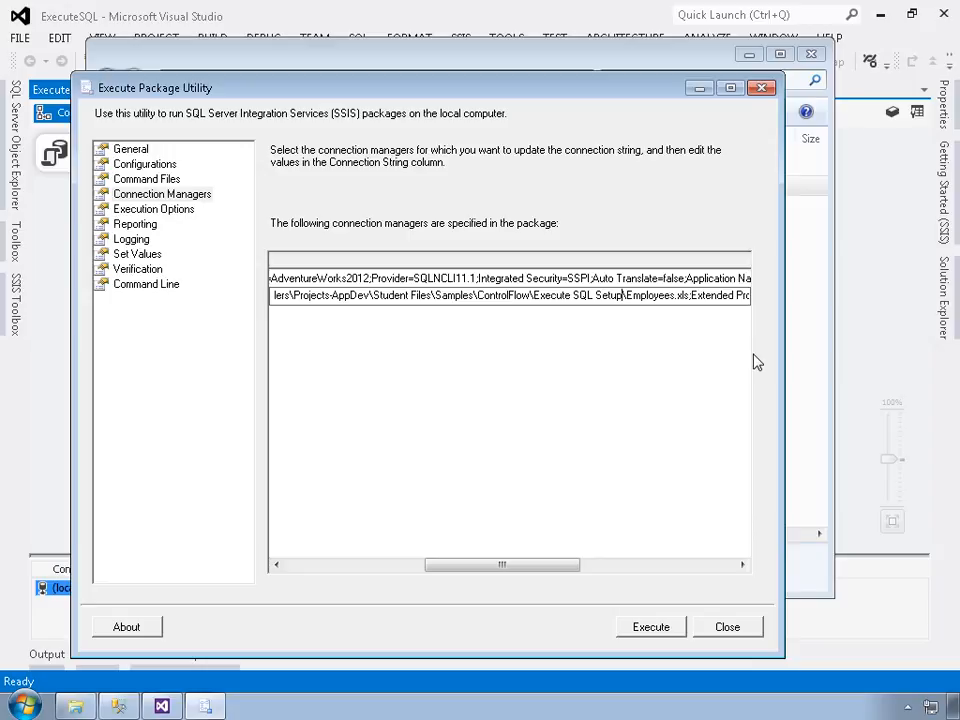
pyautogui.press('Return')
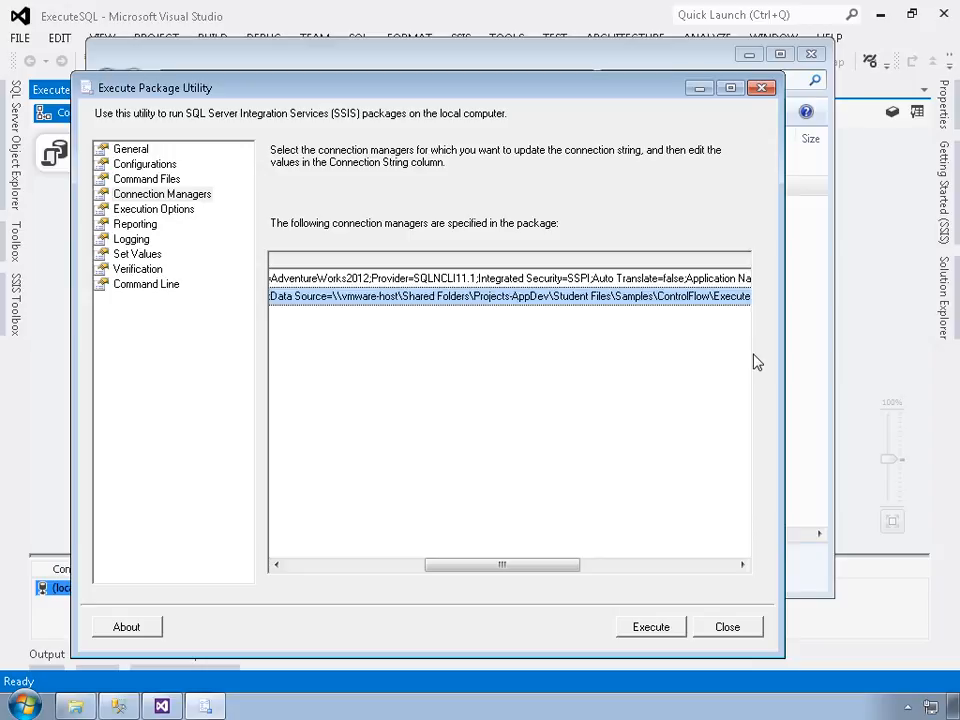
# Step: Untick the override boxes for both the destination and Excel source connections
pyautogui.click(317, 566)
pyautogui.click(276, 279)
pyautogui.click(277, 297)
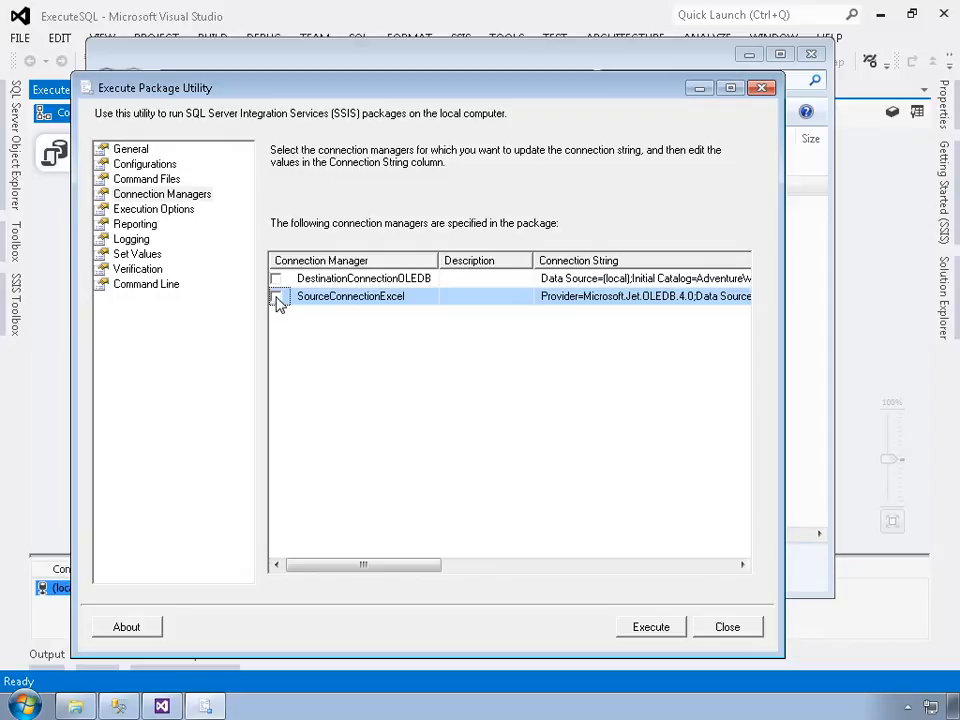
# Step: Execute Import NewHires and read the progress log reporting the invalid Employees.xls path
pyautogui.click(651, 628)
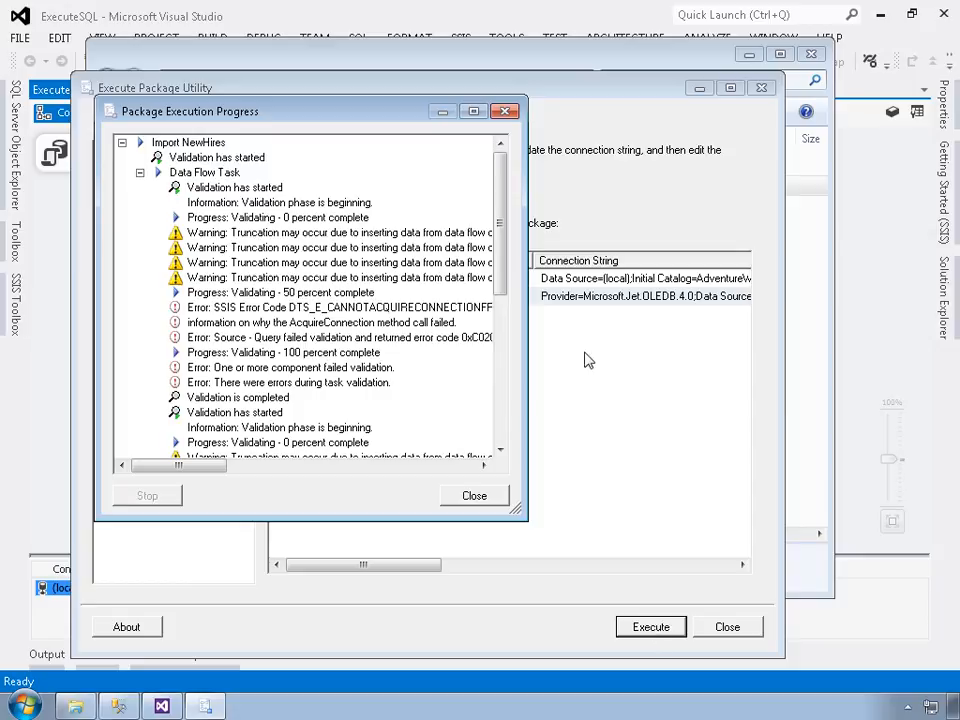
pyautogui.moveTo(533, 362); pyautogui.dragTo(789, 364)
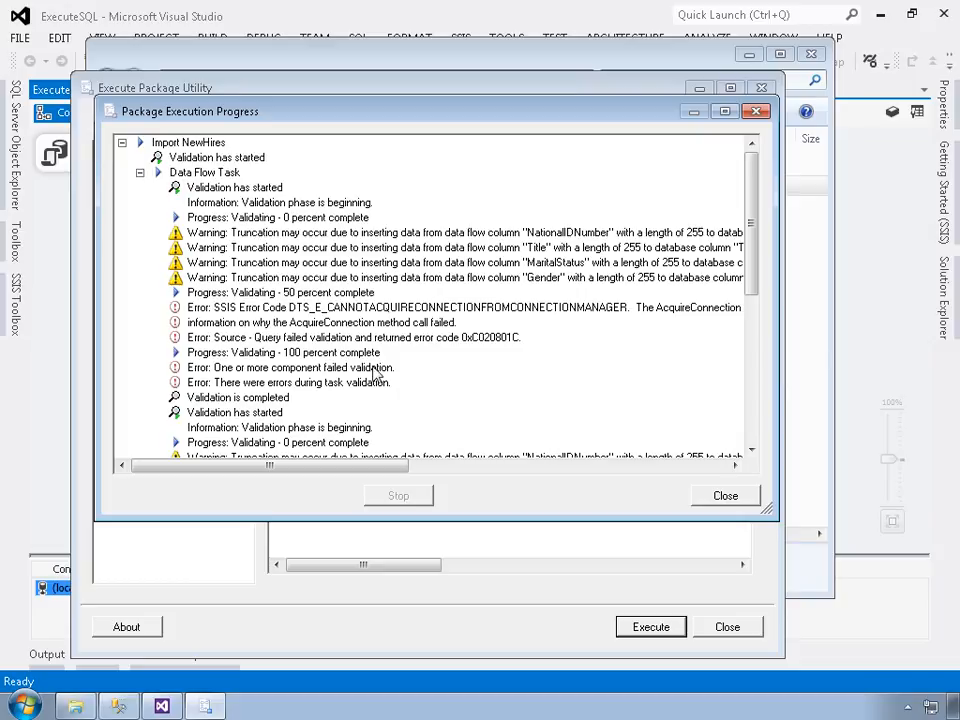
pyautogui.scroll(-2, 437, 419)
pyautogui.scroll(-2, 437, 419)
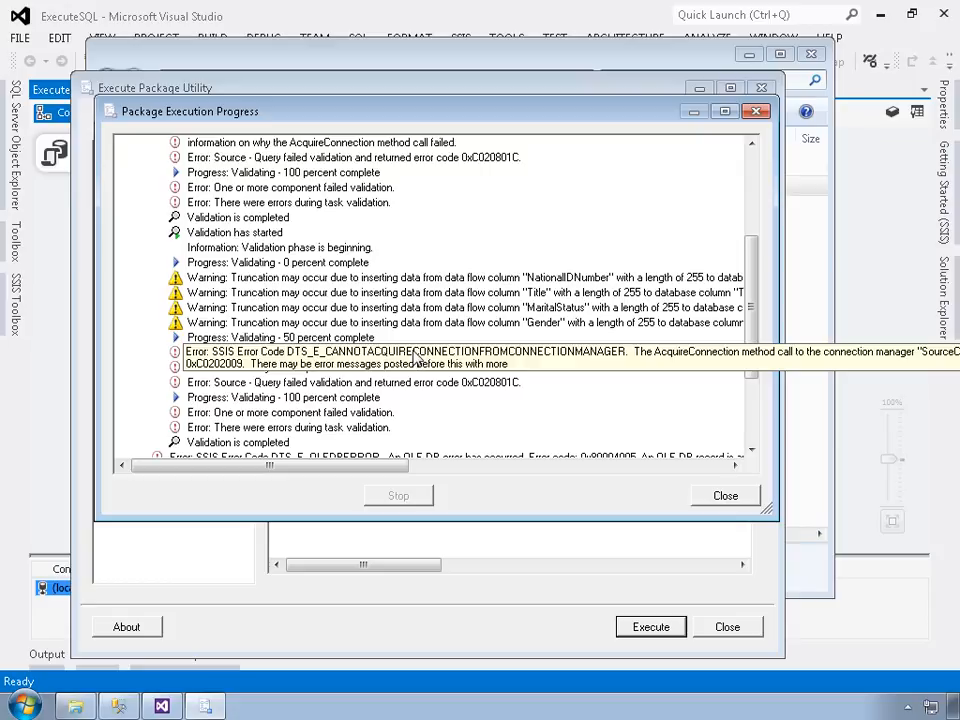
pyautogui.scroll(-2, 418, 358)
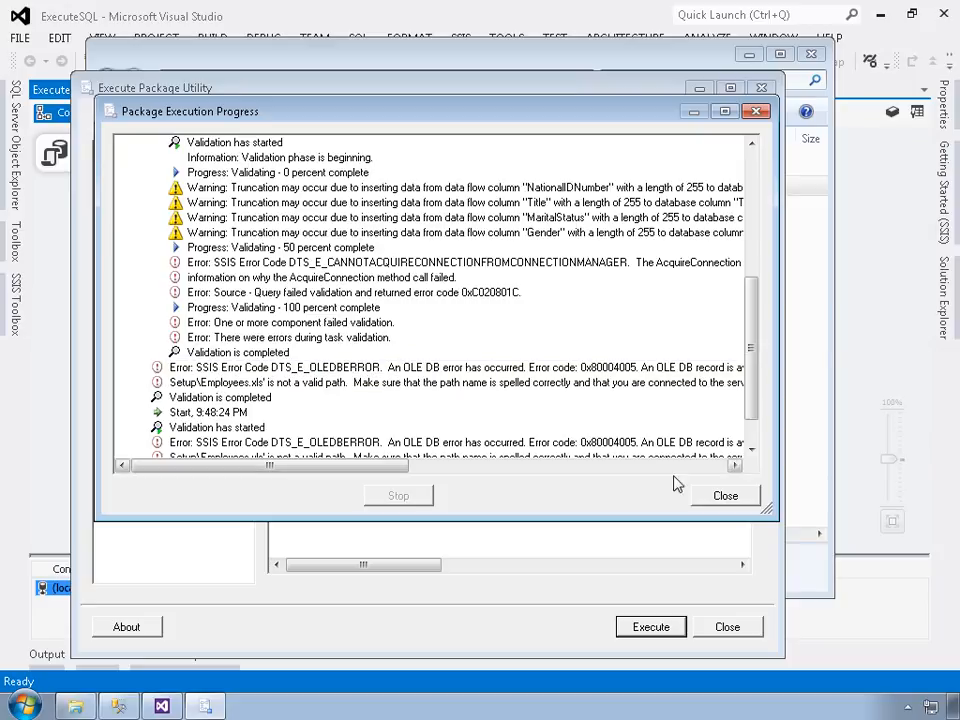
# Step: Close the progress log, tick the DestinationConnectionOLEDB override, and switch to Management Studio
pyautogui.click(702, 496)
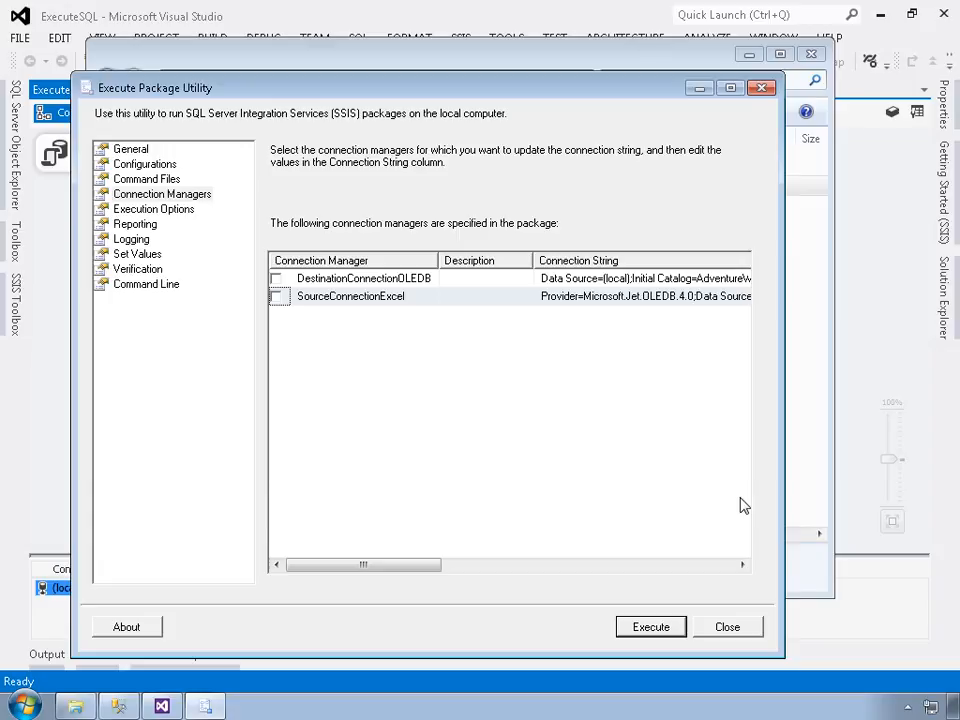
pyautogui.click(362, 280)
pyautogui.click(277, 279)
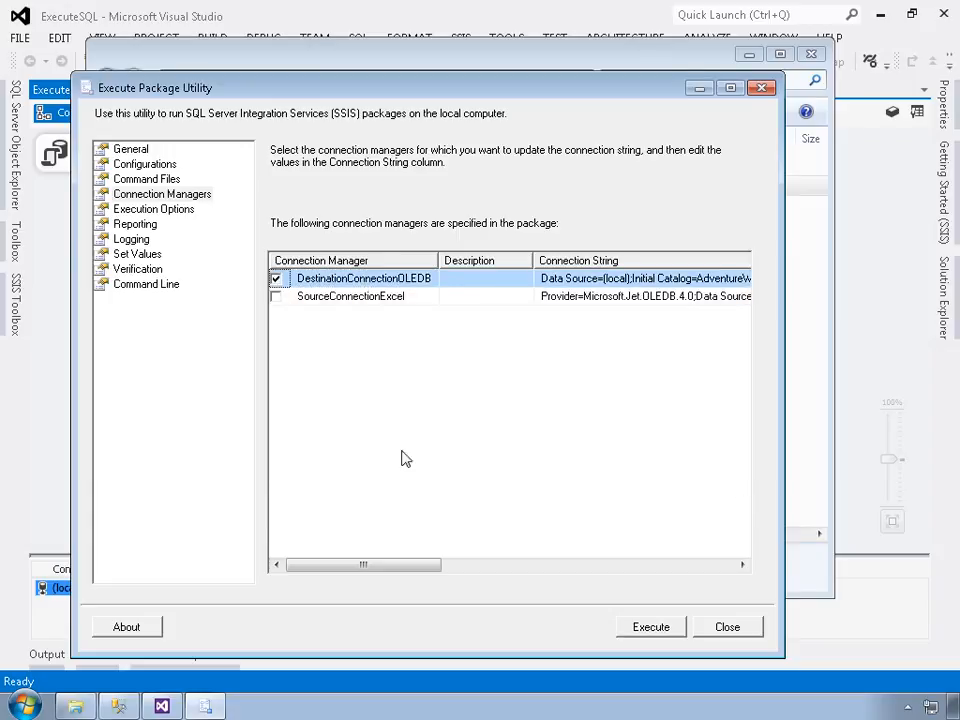
pyautogui.moveTo(418, 569); pyautogui.dragTo(516, 583)
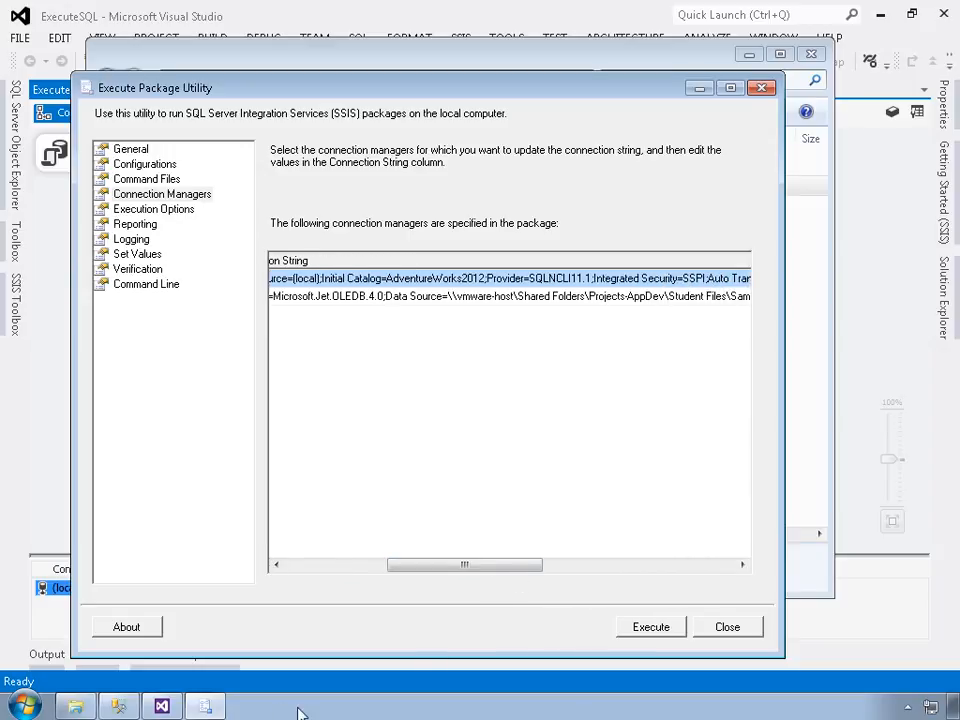
pyautogui.click(118, 707)
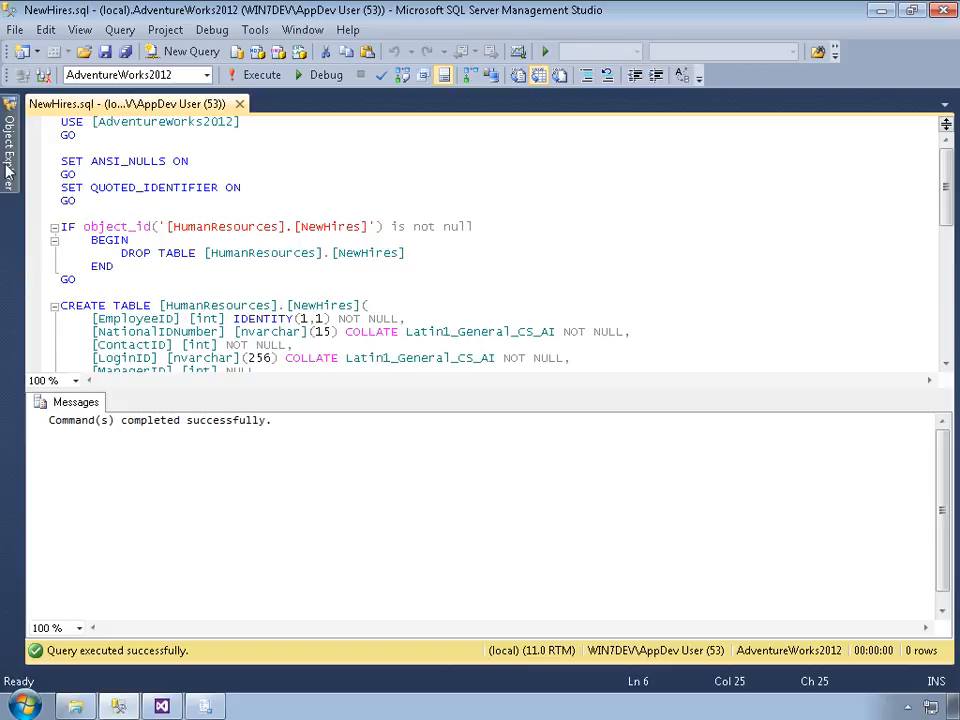
# Step: Expand Databases in Object Explorer, select AdventureWorks2012, then go back to the package utility
pyautogui.click(7, 130)
pyautogui.click(50, 163)
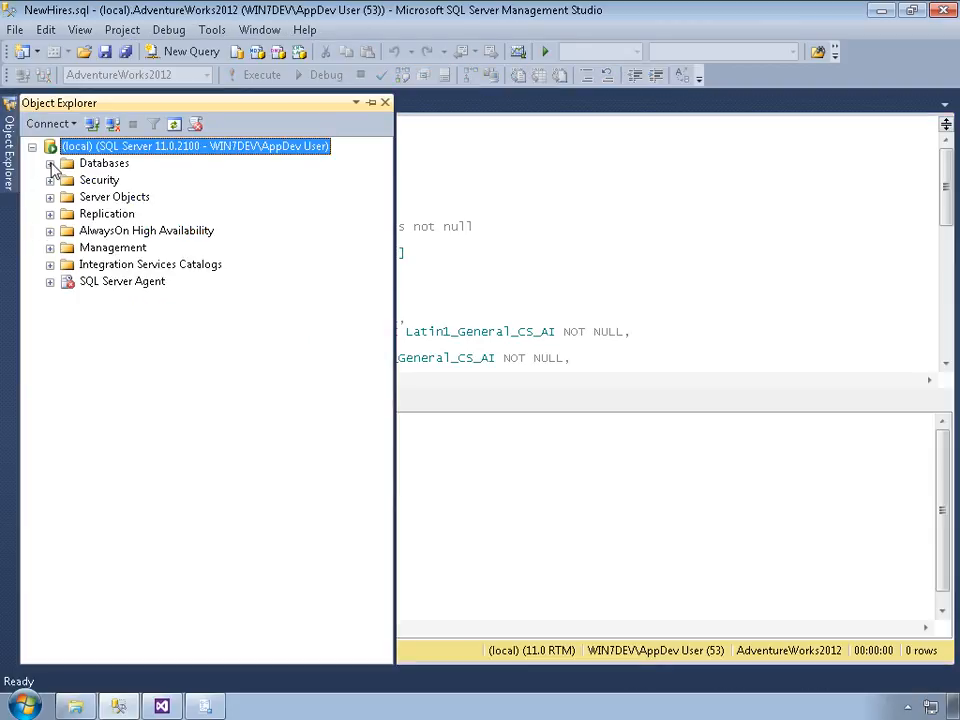
pyautogui.click(127, 214)
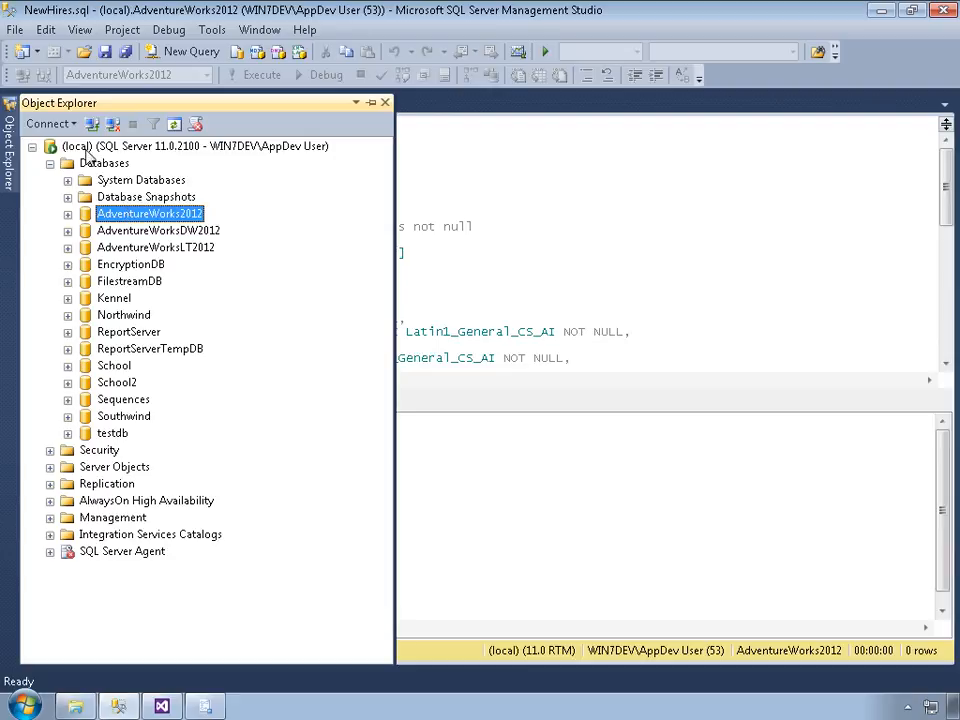
pyautogui.click(212, 704)
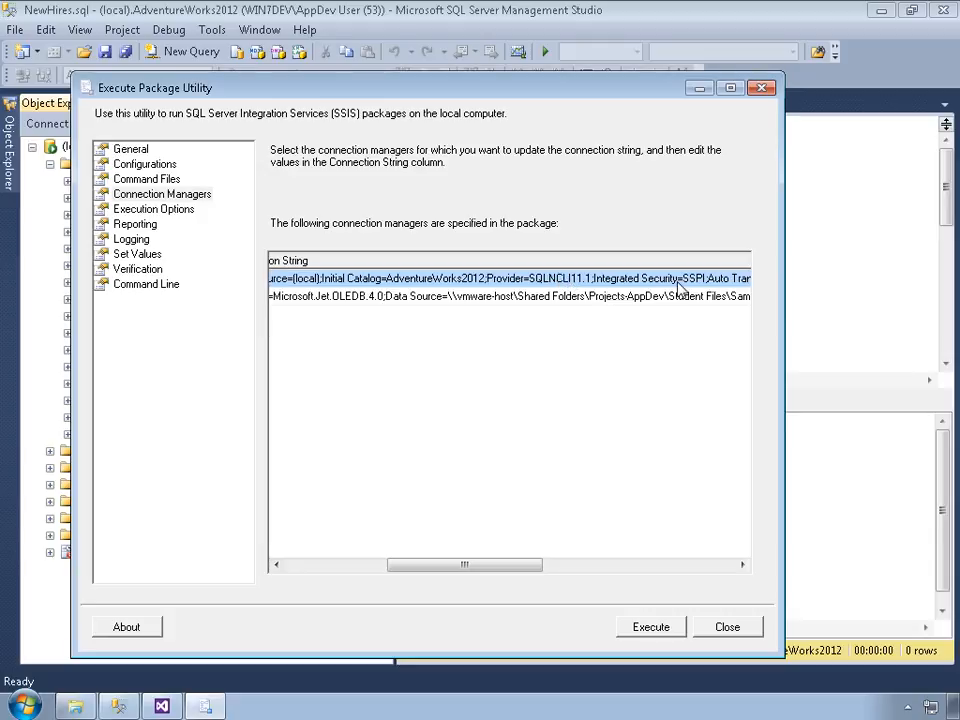
# Step: Clear the DestinationConnectionOLEDB override and execute Import NewHires again
pyautogui.moveTo(510, 567); pyautogui.dragTo(717, 561)
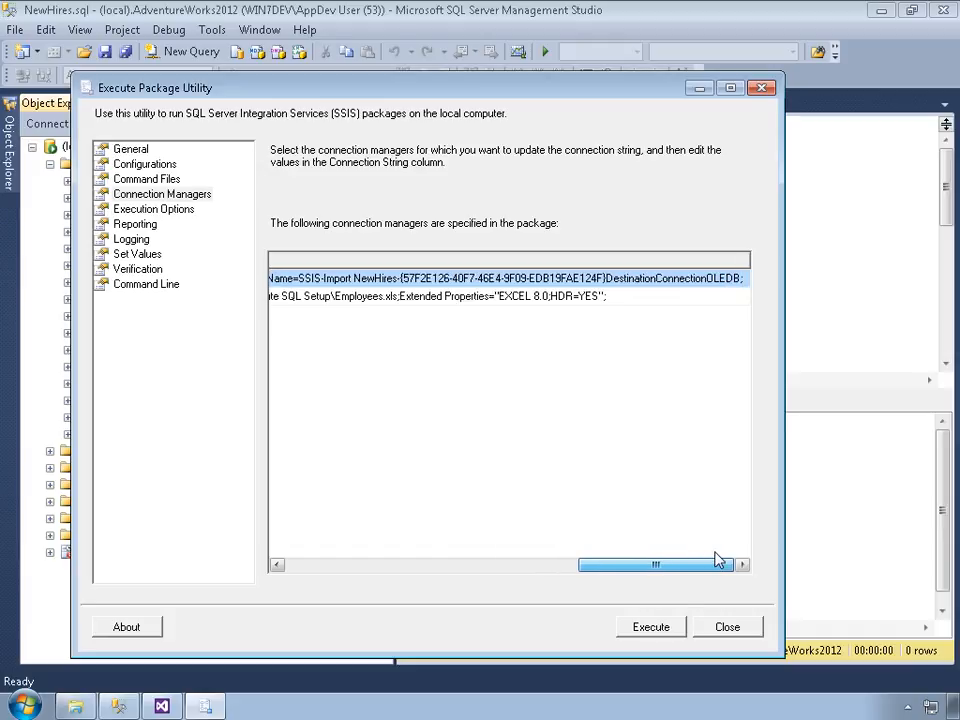
pyautogui.moveTo(717, 561); pyautogui.dragTo(399, 566)
pyautogui.click(276, 279)
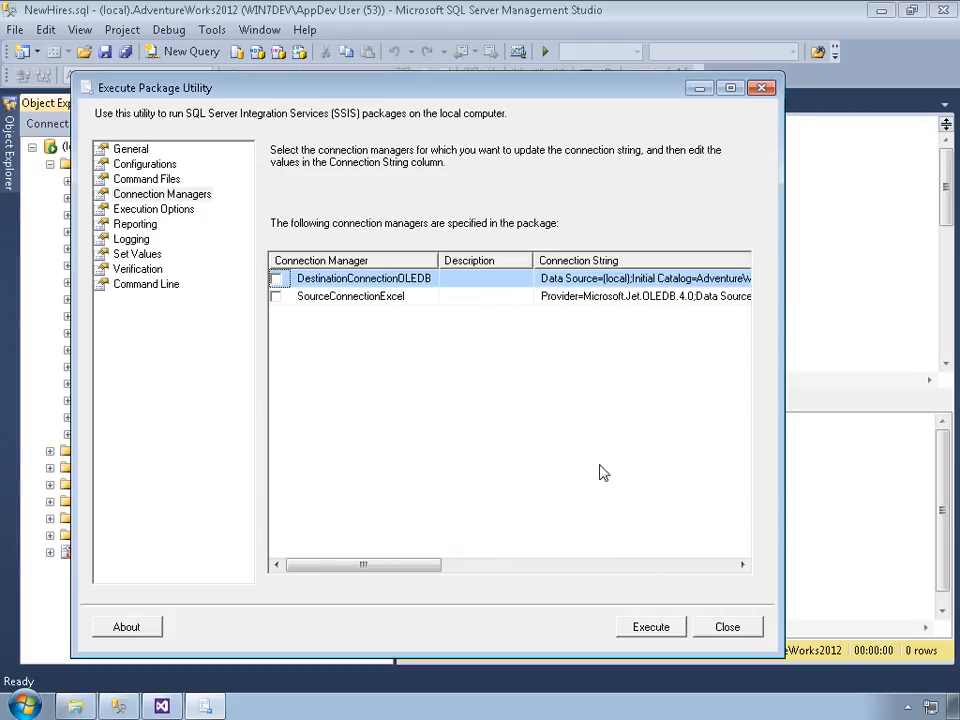
pyautogui.click(660, 632)
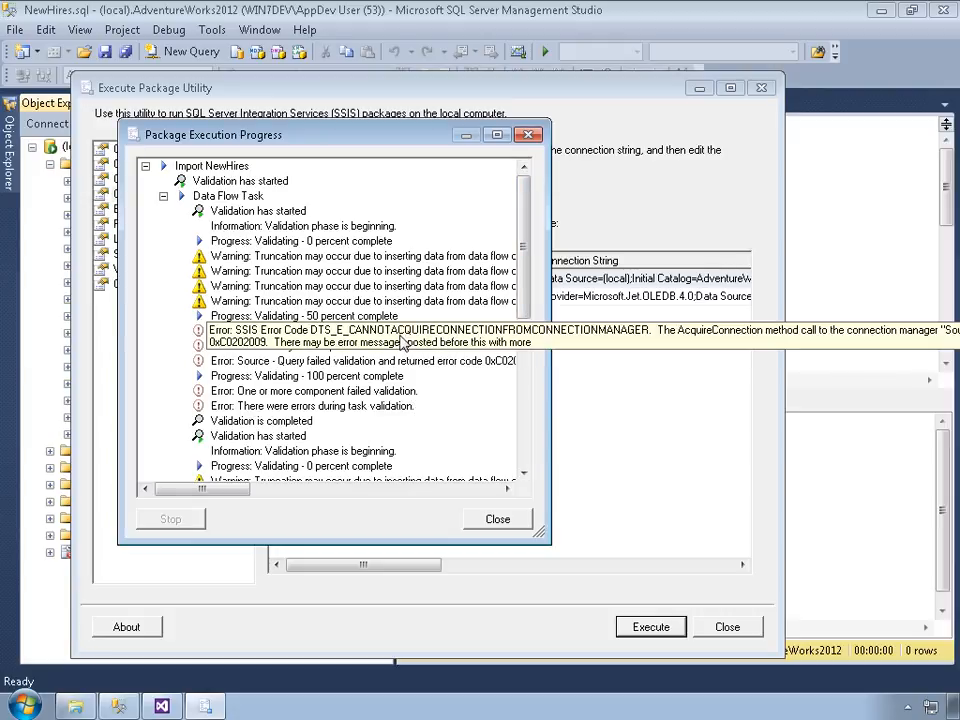
# Step: Close the Package Execution Progress window and then the Execute Package Utility
pyautogui.click(495, 519)
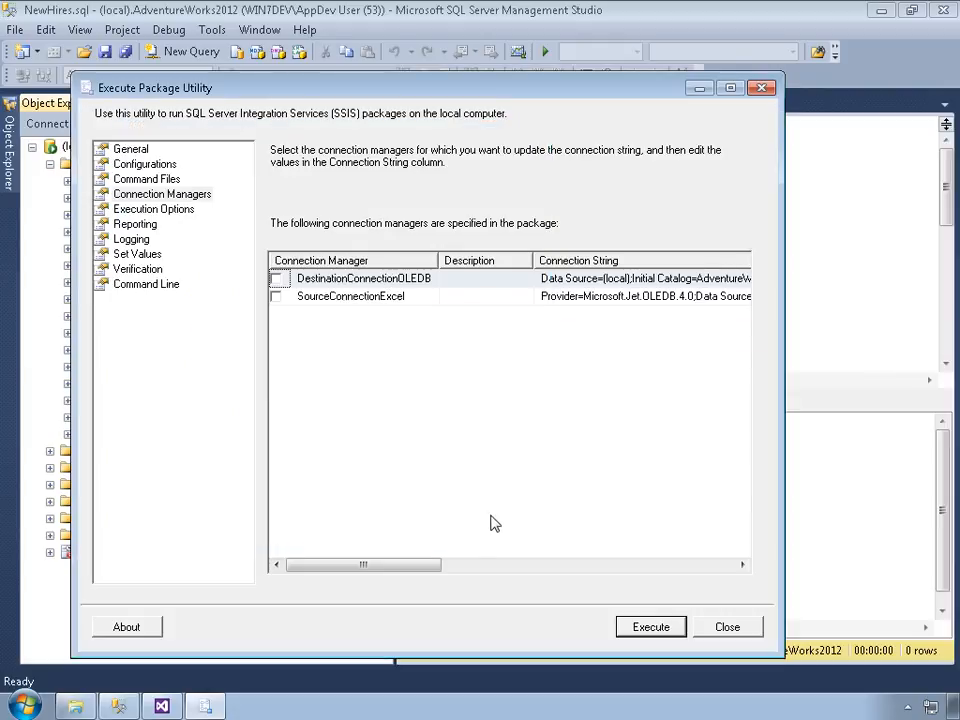
pyautogui.click(722, 627)
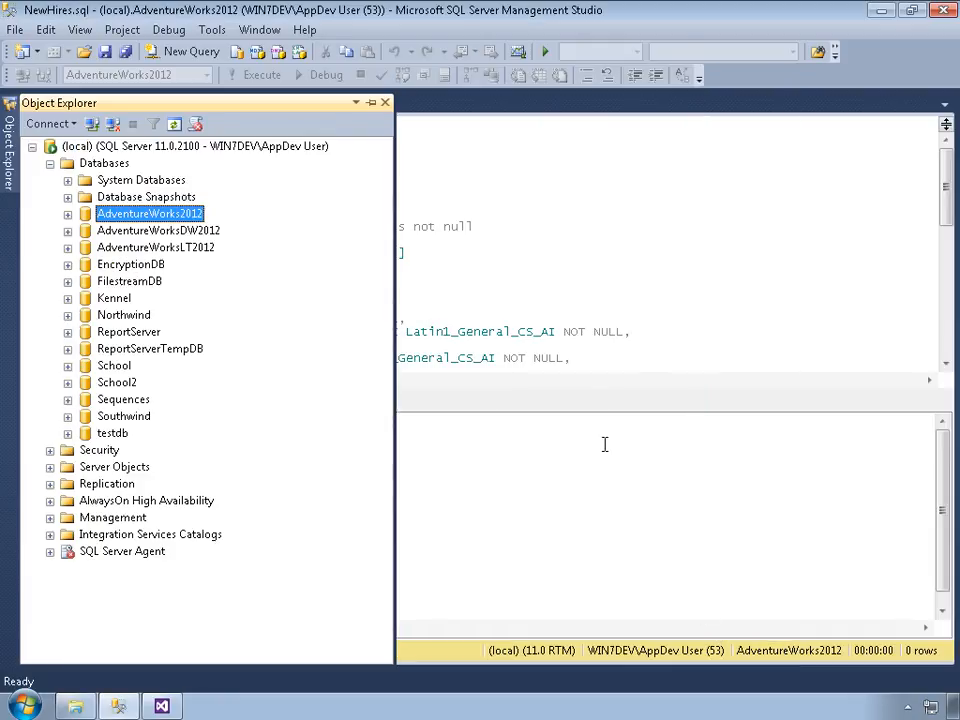
# Step: Open Import NewHires.dtsx from the Execute SQL Setup folder in Windows Explorer
pyautogui.click(168, 707)
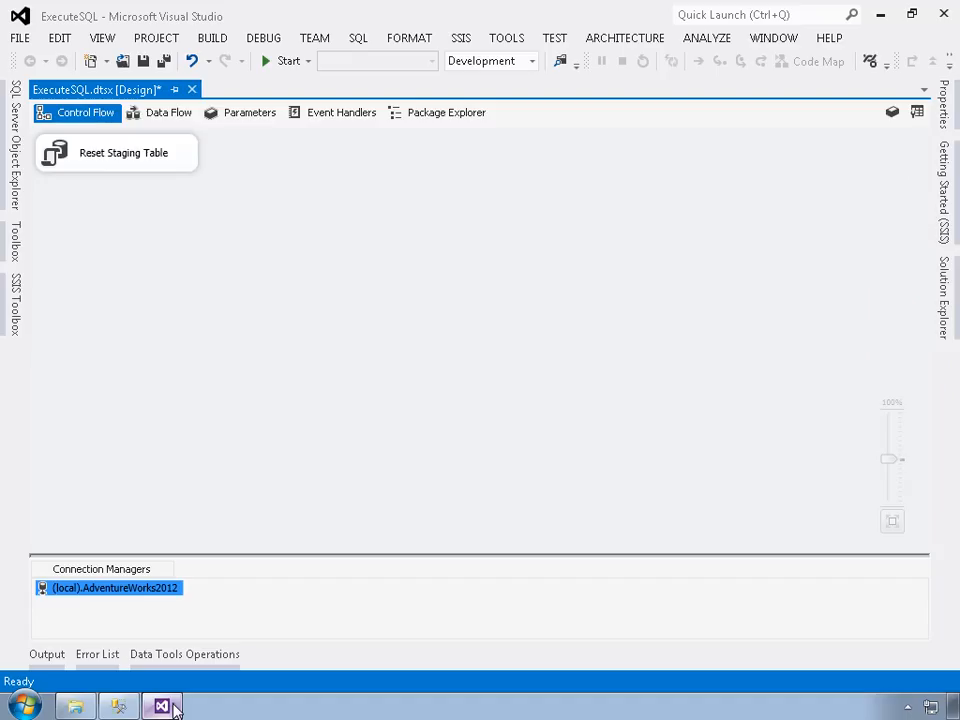
pyautogui.click(75, 706)
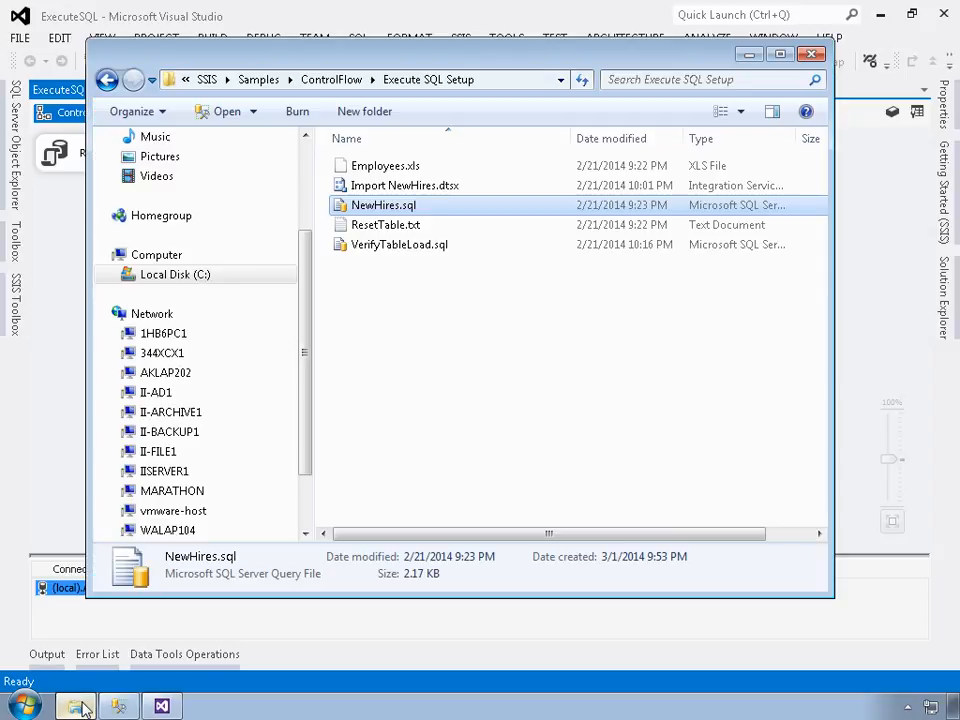
pyautogui.click(400, 190)
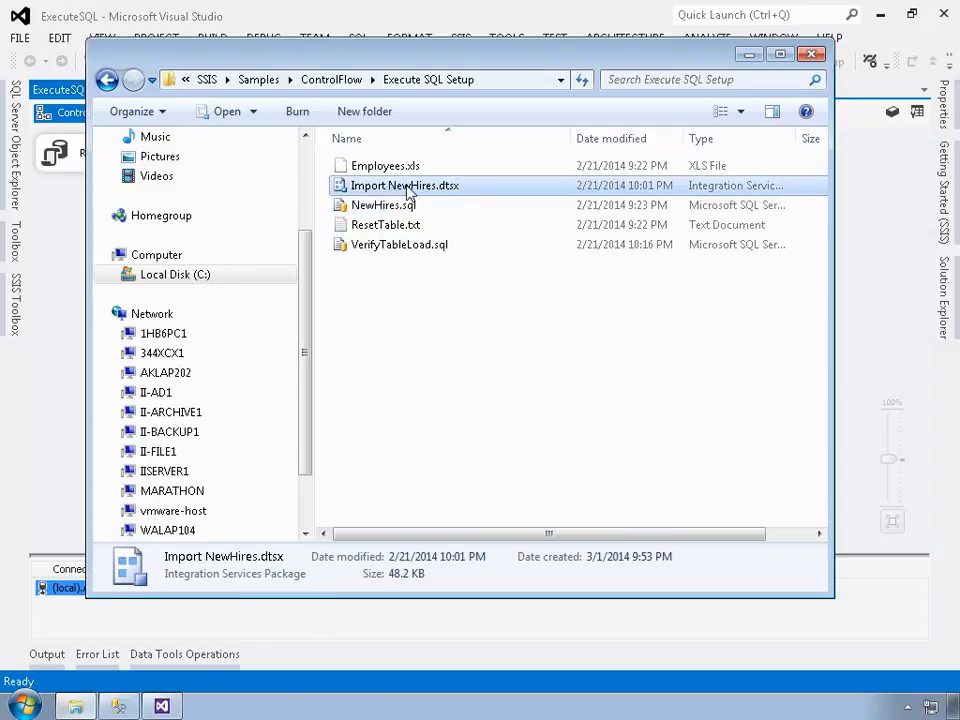
pyautogui.doubleClick(475, 188)
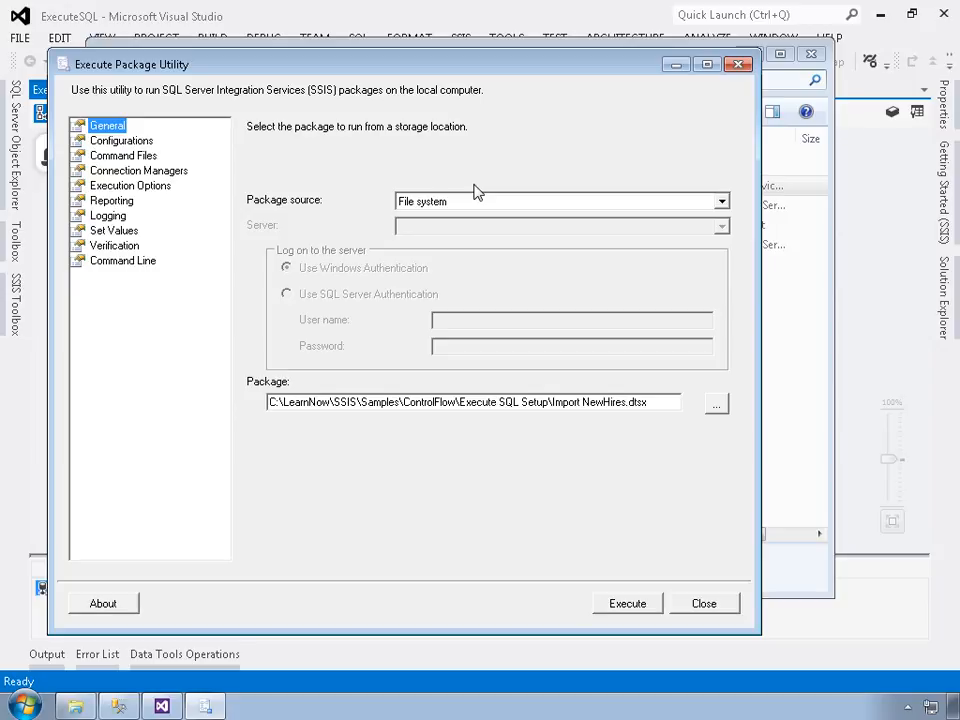
# Step: Show Connection Managers and autosize the Connection Manager and Connection String columns to read both connections
pyautogui.click(140, 171)
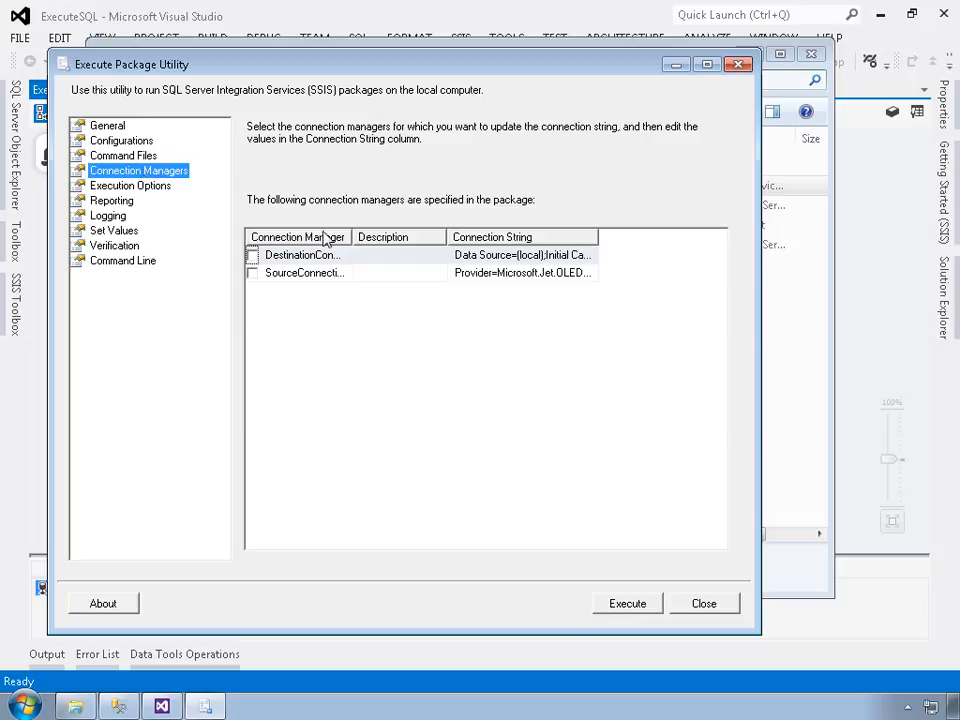
pyautogui.click(365, 253)
pyautogui.doubleClick(365, 252)
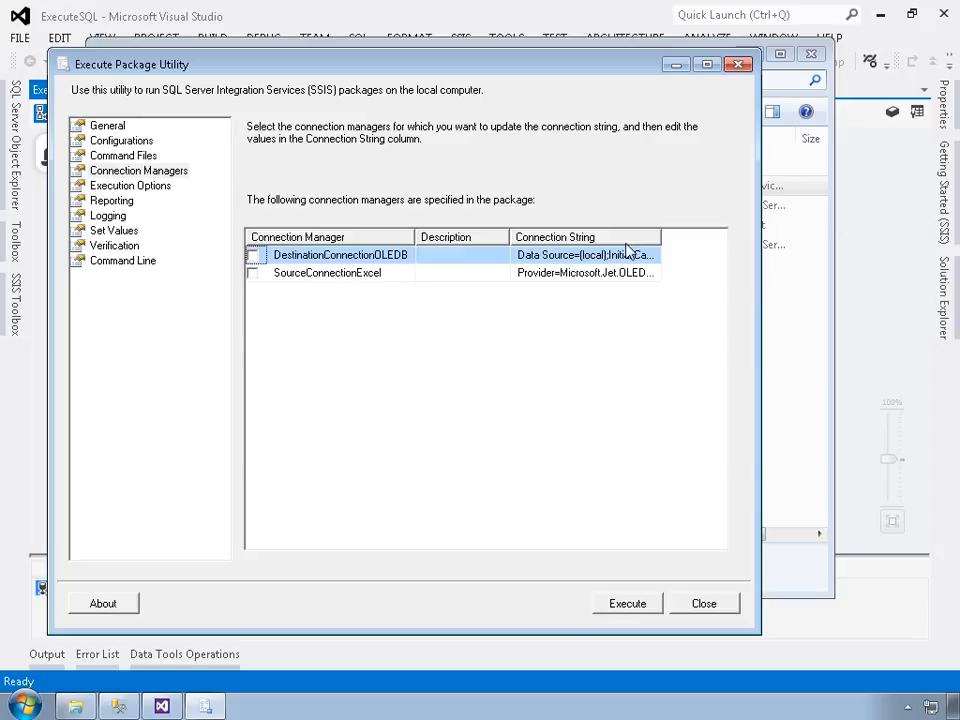
pyautogui.doubleClick(662, 240)
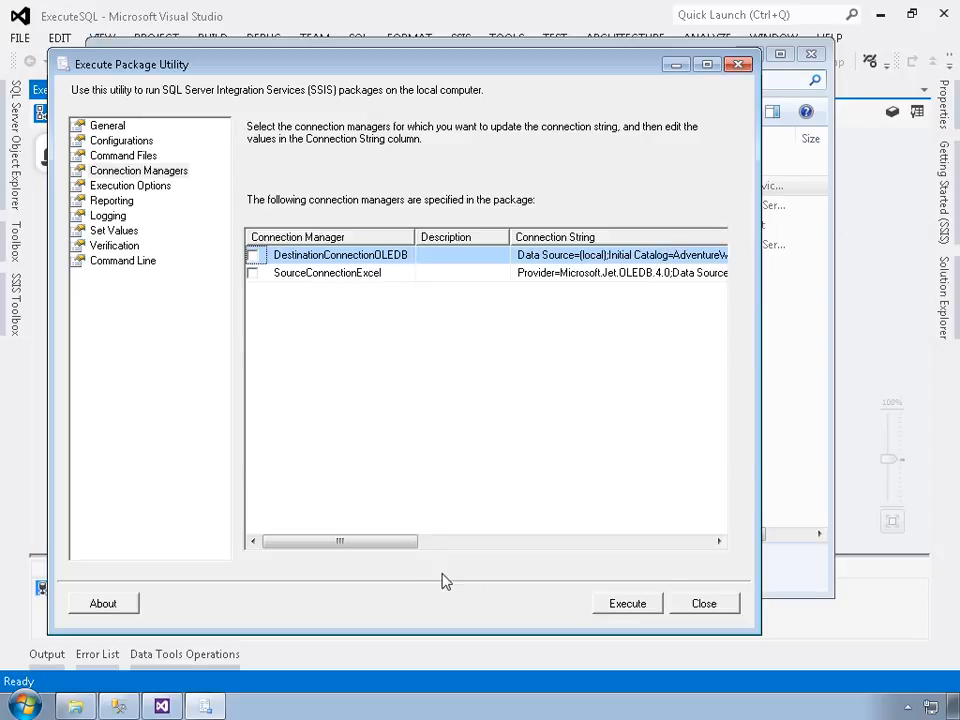
pyautogui.moveTo(395, 543); pyautogui.dragTo(478, 541)
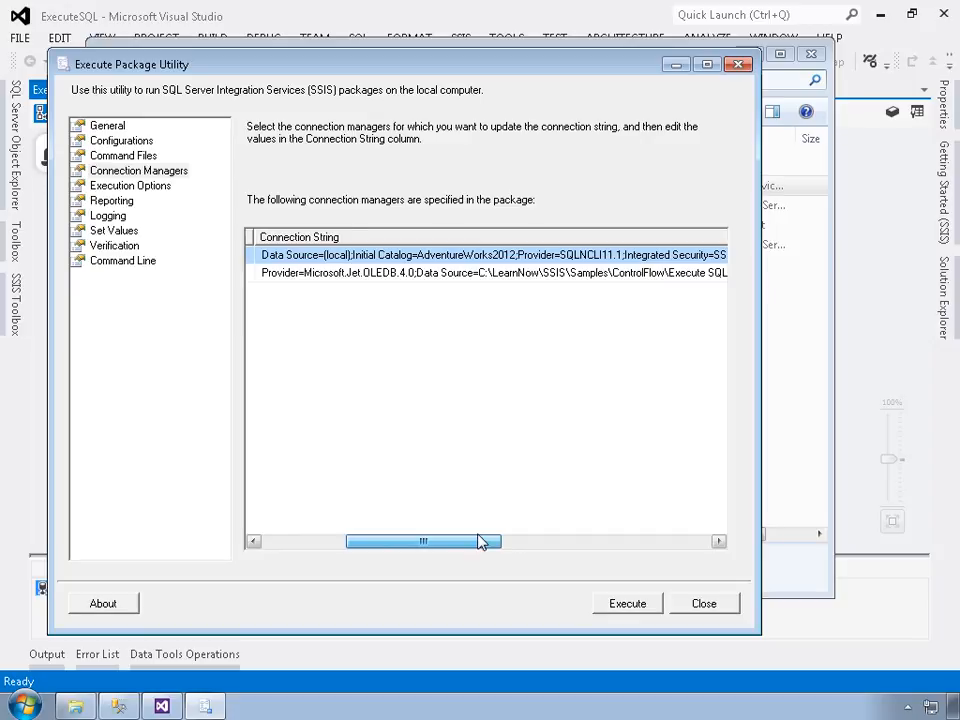
pyautogui.moveTo(478, 541); pyautogui.dragTo(480, 541)
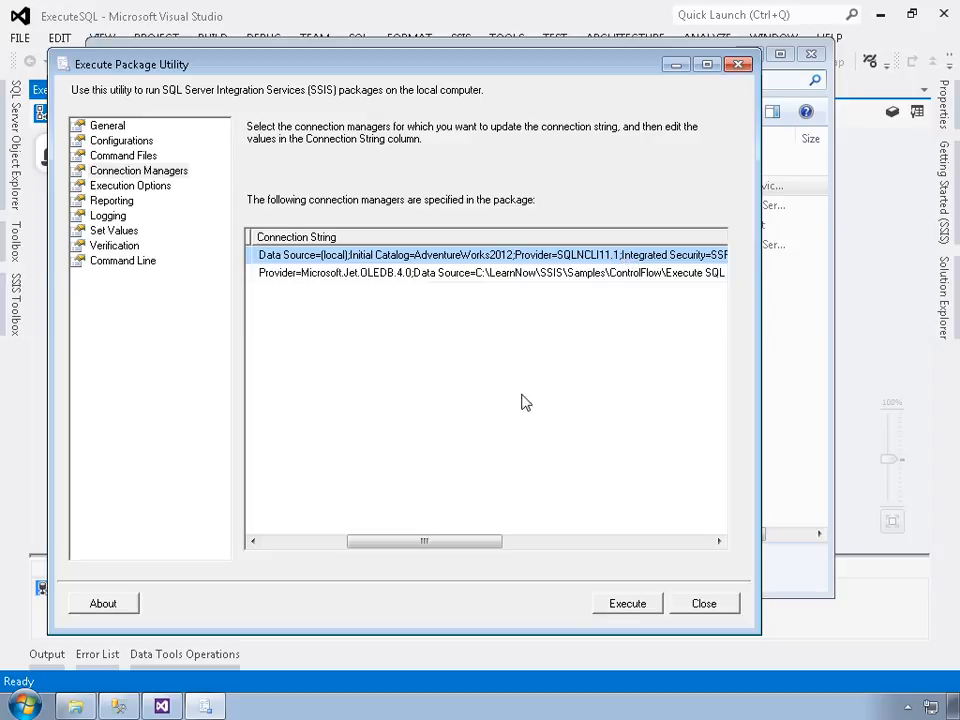
pyautogui.moveTo(475, 540); pyautogui.dragTo(533, 559)
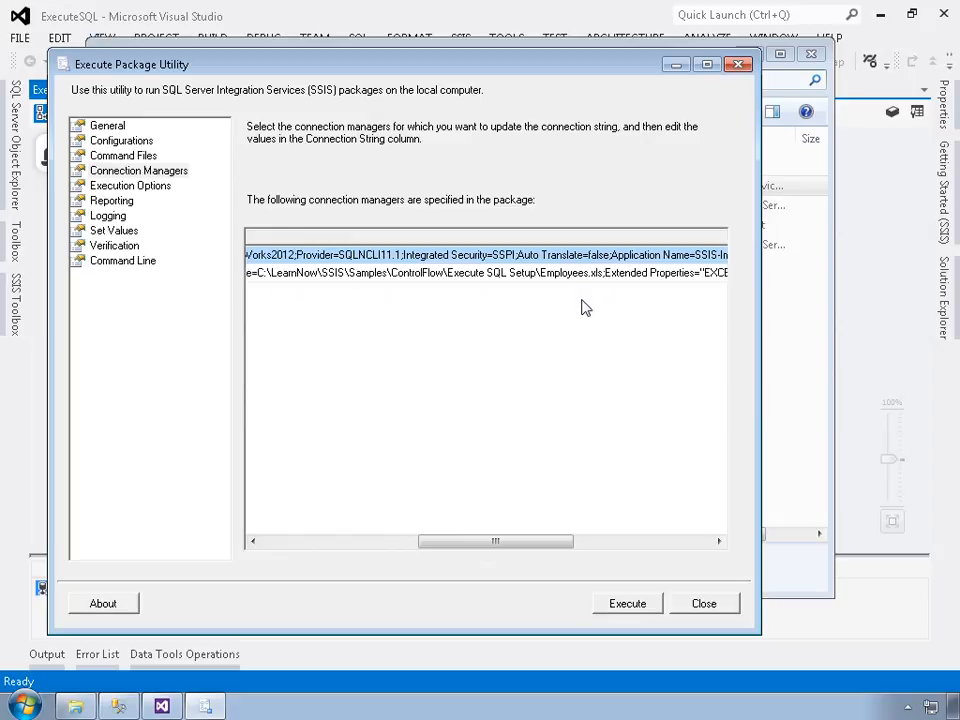
pyautogui.moveTo(522, 548); pyautogui.dragTo(364, 561)
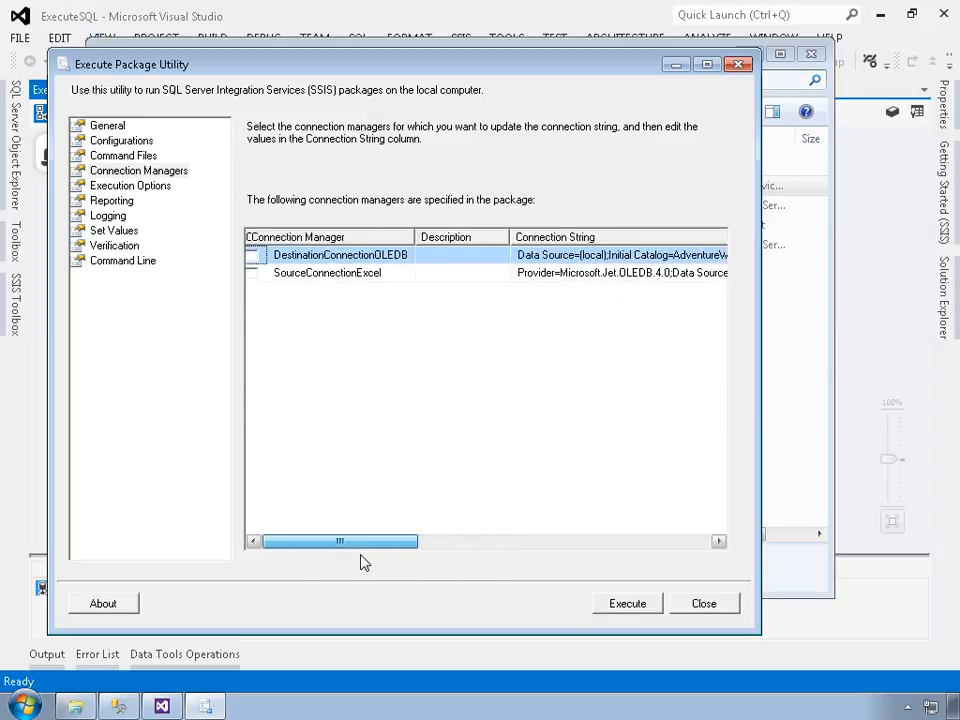
# Step: Leave SourceConnectionExcel un-overridden and execute the Import NewHires package
pyautogui.click(253, 274)
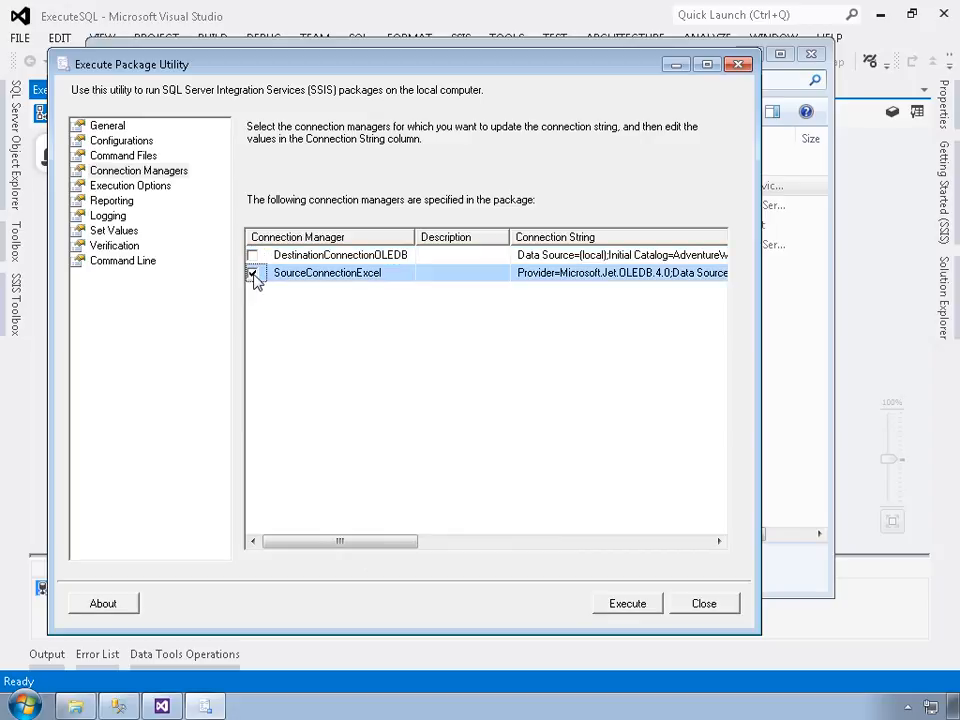
pyautogui.click(530, 281)
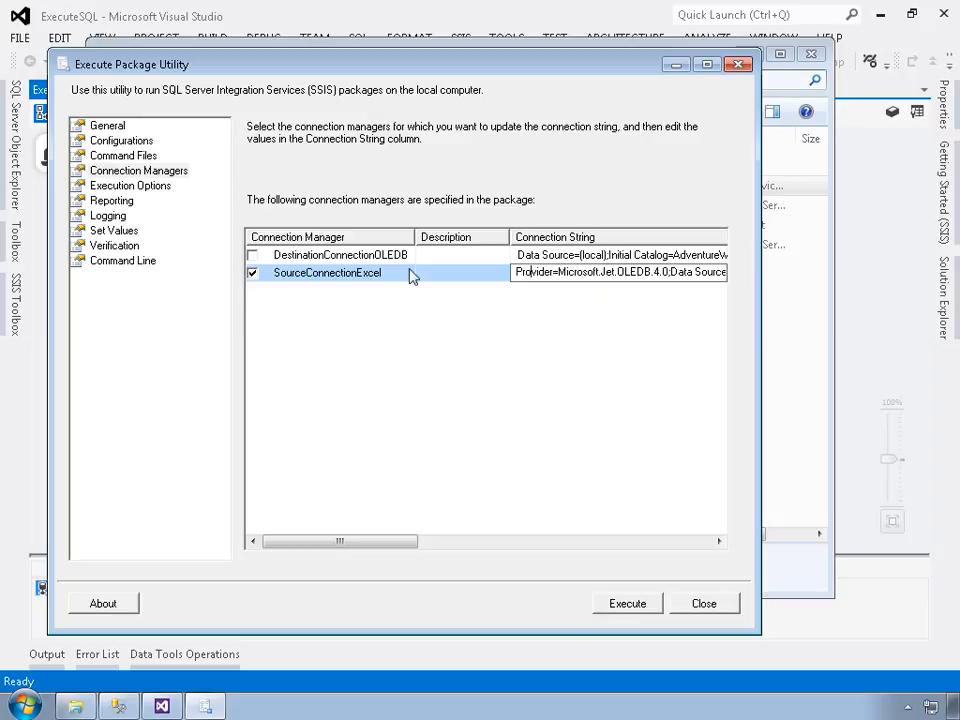
pyautogui.click(253, 273)
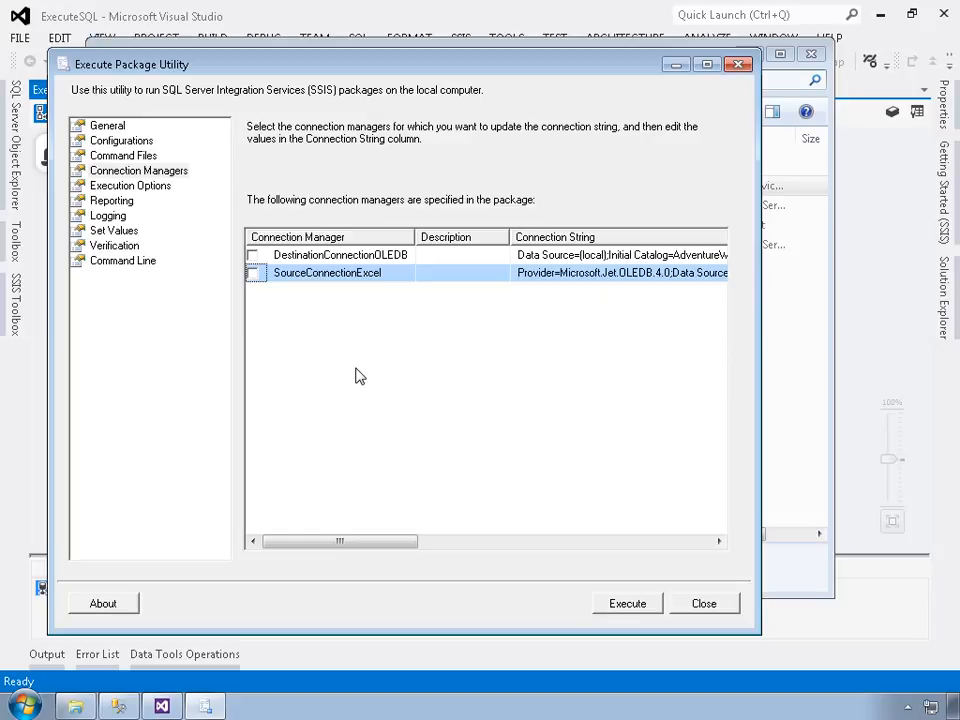
pyautogui.click(612, 604)
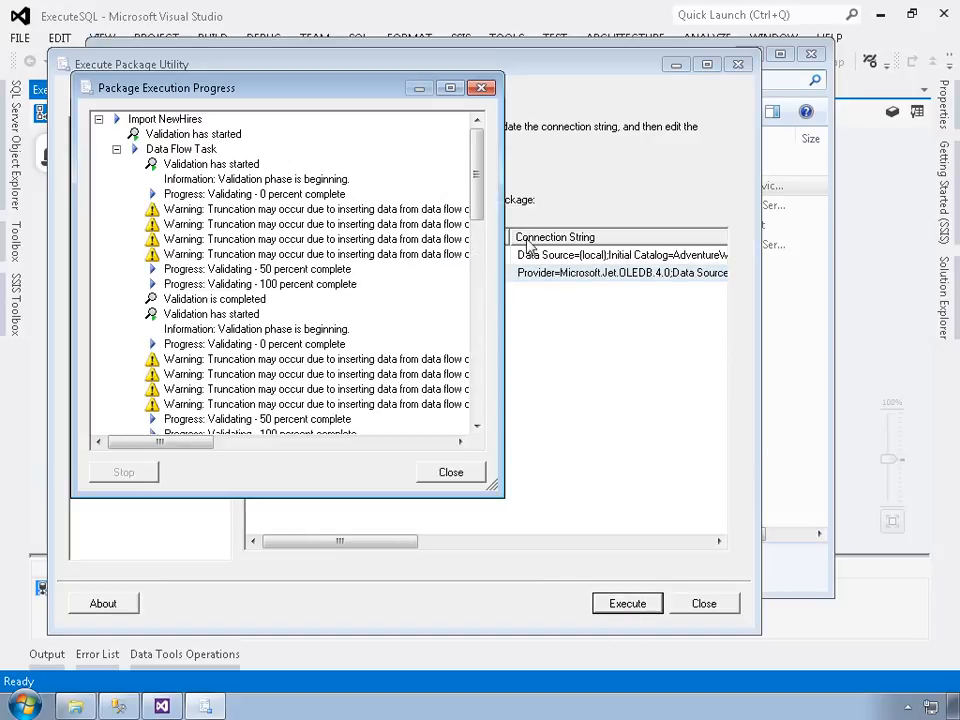
# Step: Widen the progress report and review the log showing 5 rows written to NewHires, then close it
pyautogui.moveTo(505, 271); pyautogui.dragTo(727, 263)
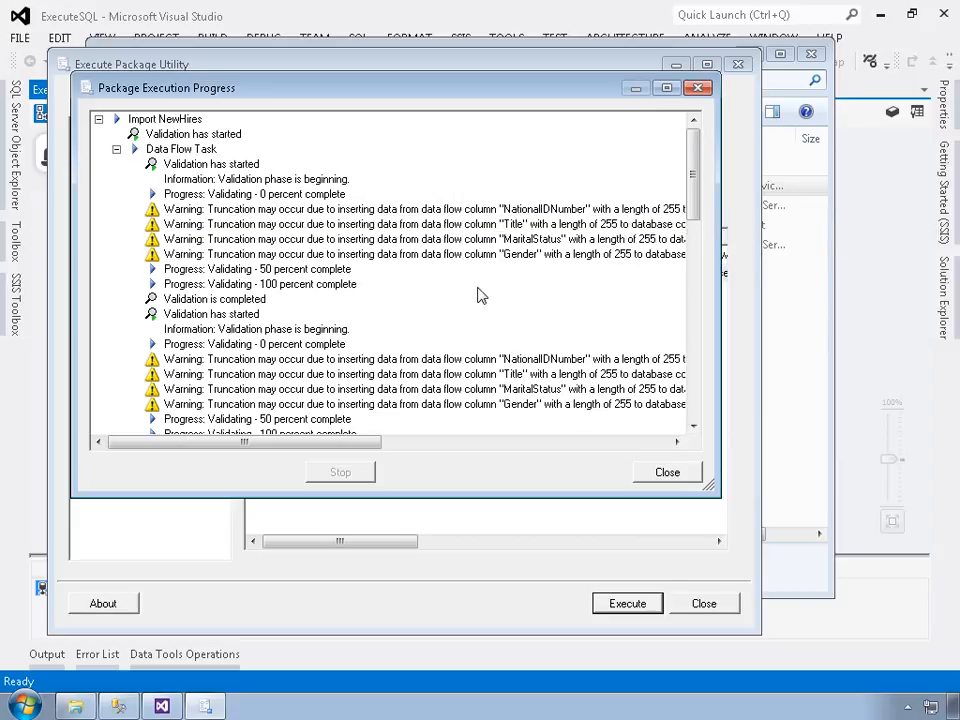
pyautogui.moveTo(692, 178); pyautogui.dragTo(703, 378)
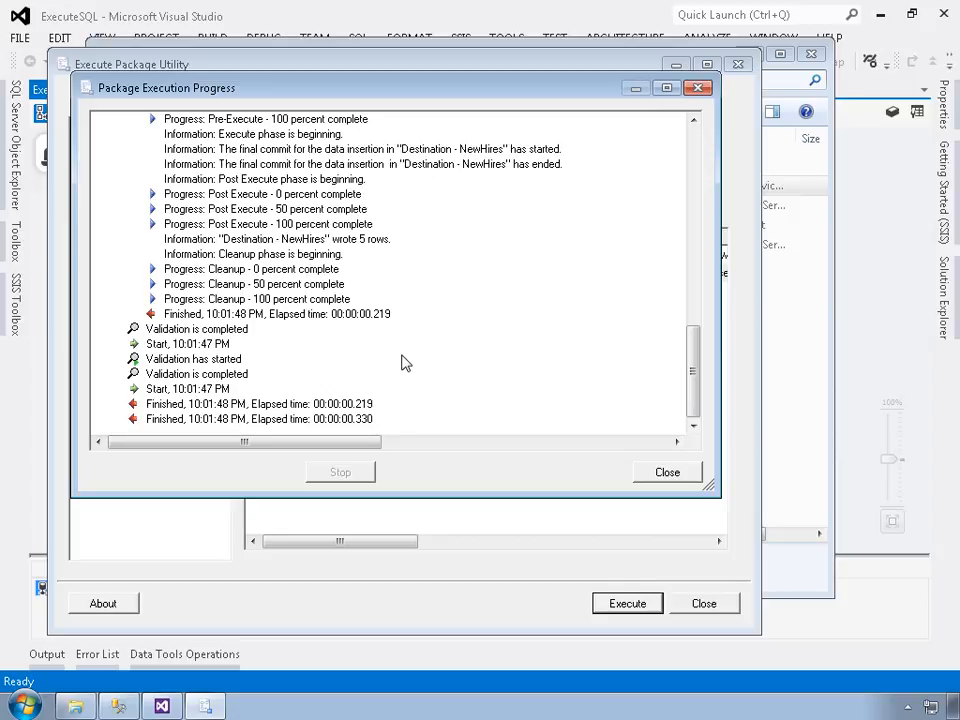
pyautogui.click(648, 472)
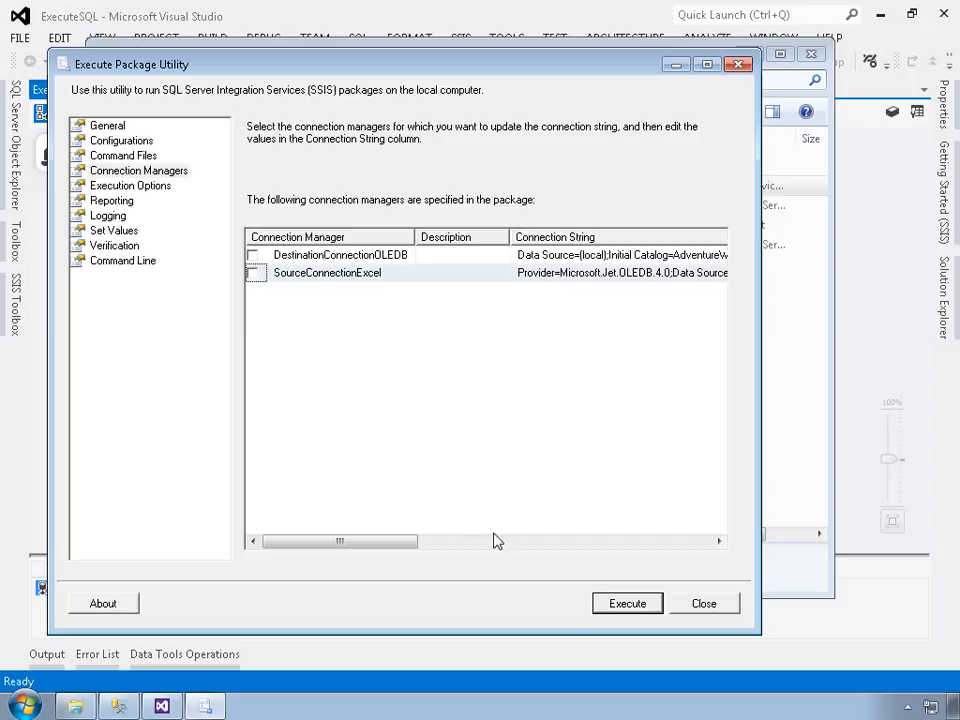
# Step: Open VerifyTableLoad.sql from the Execute SQL Setup folder in Management Studio
pyautogui.click(78, 707)
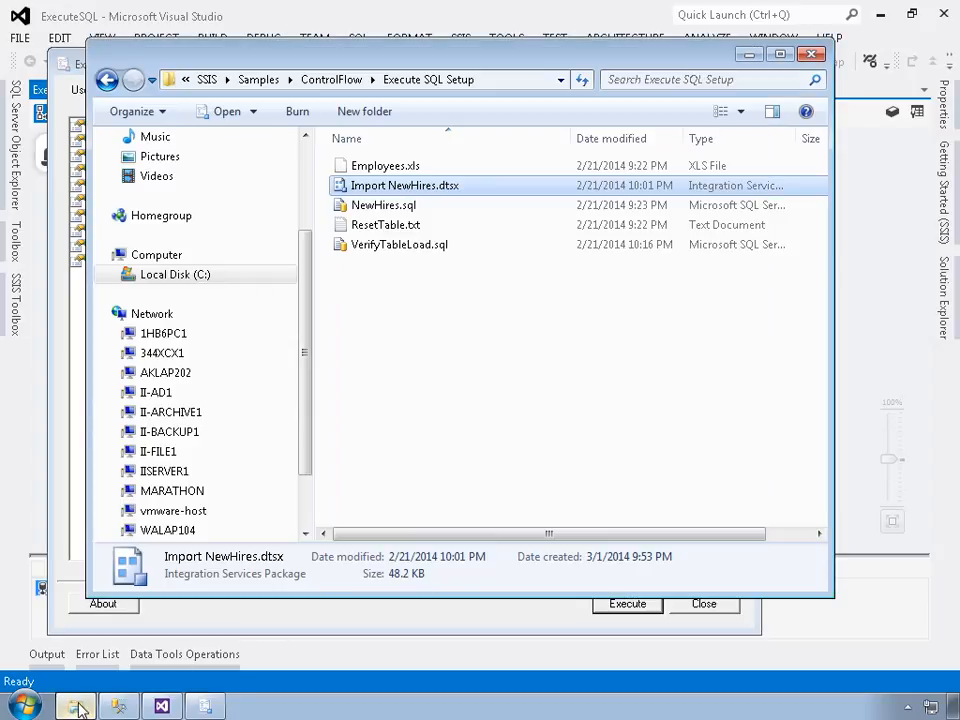
pyautogui.doubleClick(367, 254)
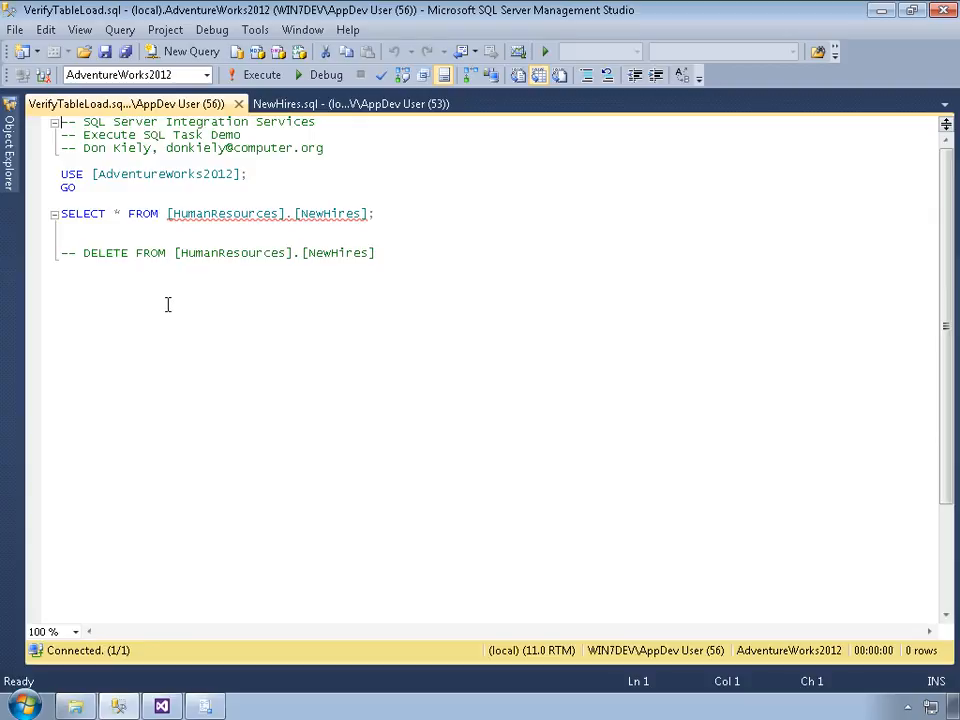
# Step: Run the NewHires SELECT, which returns 10 rows, then restore the Execute Package Utility
pyautogui.click(254, 76)
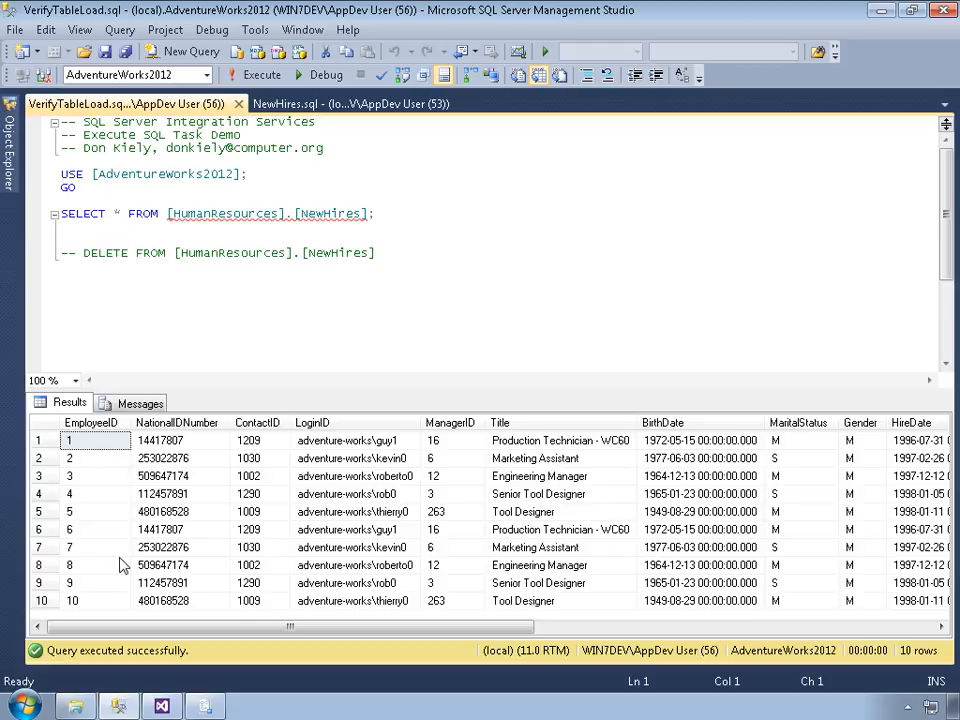
pyautogui.click(207, 704)
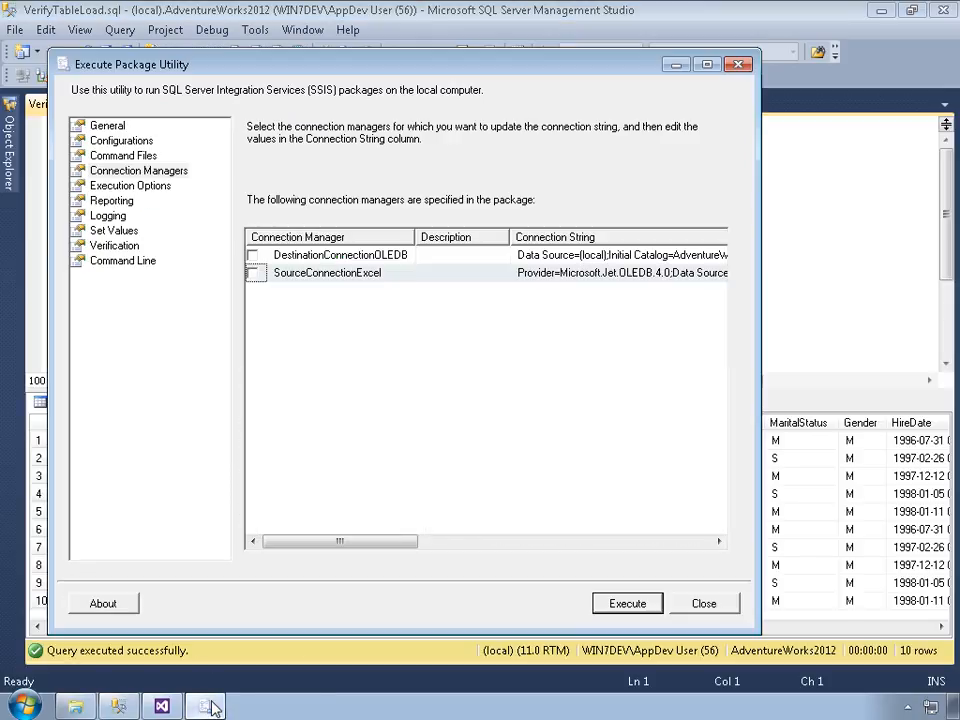
# Step: Execute the Import NewHires package again and close the progress log and utility
pyautogui.click(625, 604)
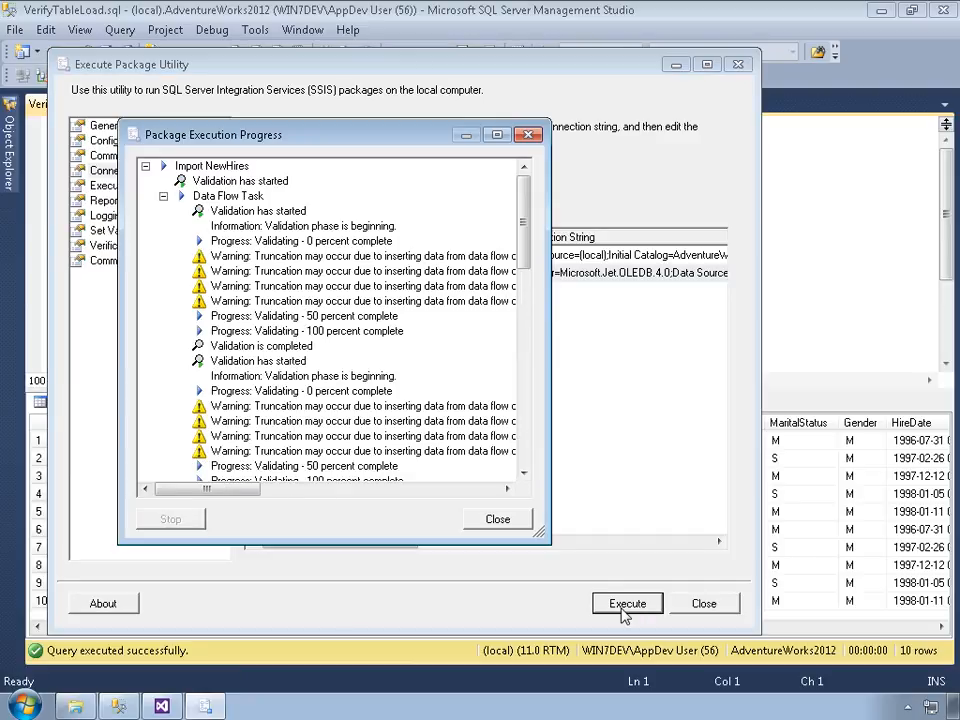
pyautogui.moveTo(527, 247); pyautogui.dragTo(527, 454)
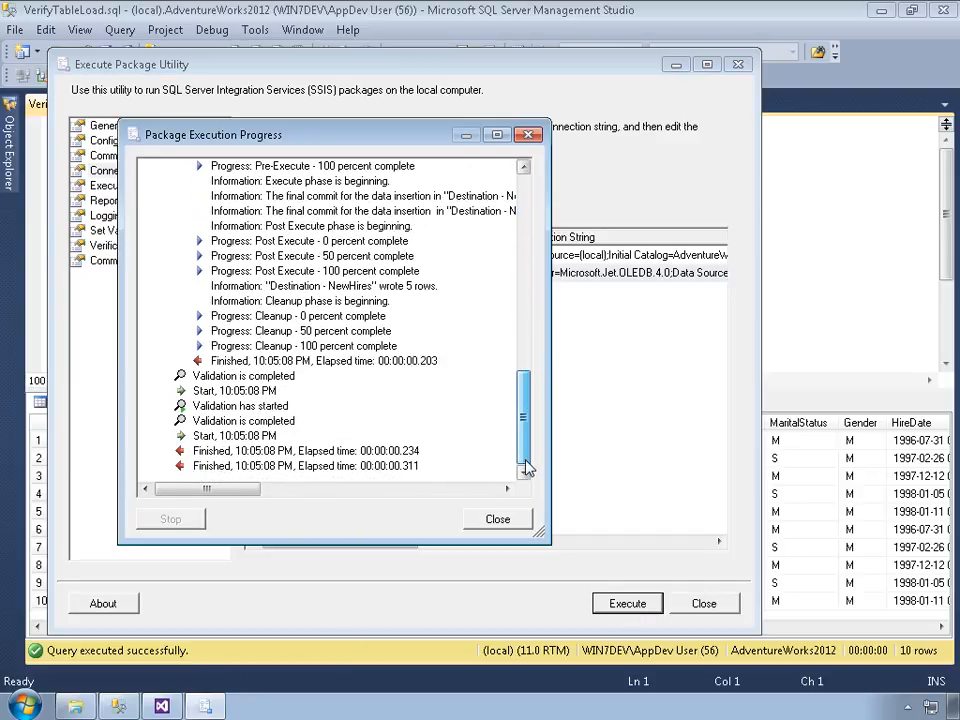
pyautogui.click(498, 520)
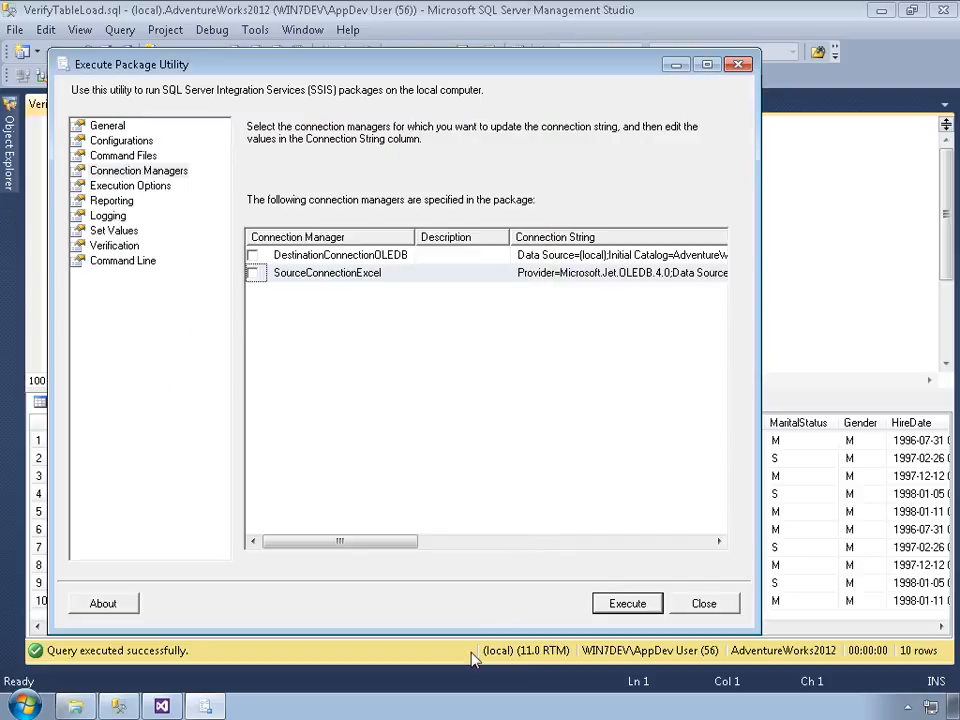
pyautogui.press('Escape')
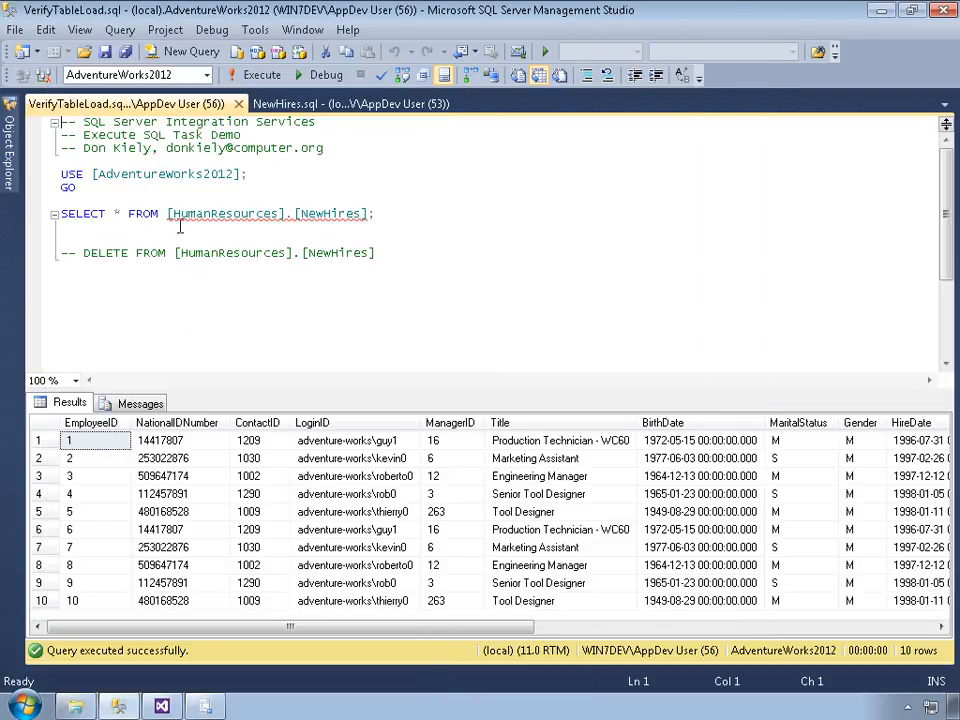
# Step: Re-run the SELECT to see 15 duplicated NewHires rows, then select the DELETE statement
pyautogui.click(252, 75)
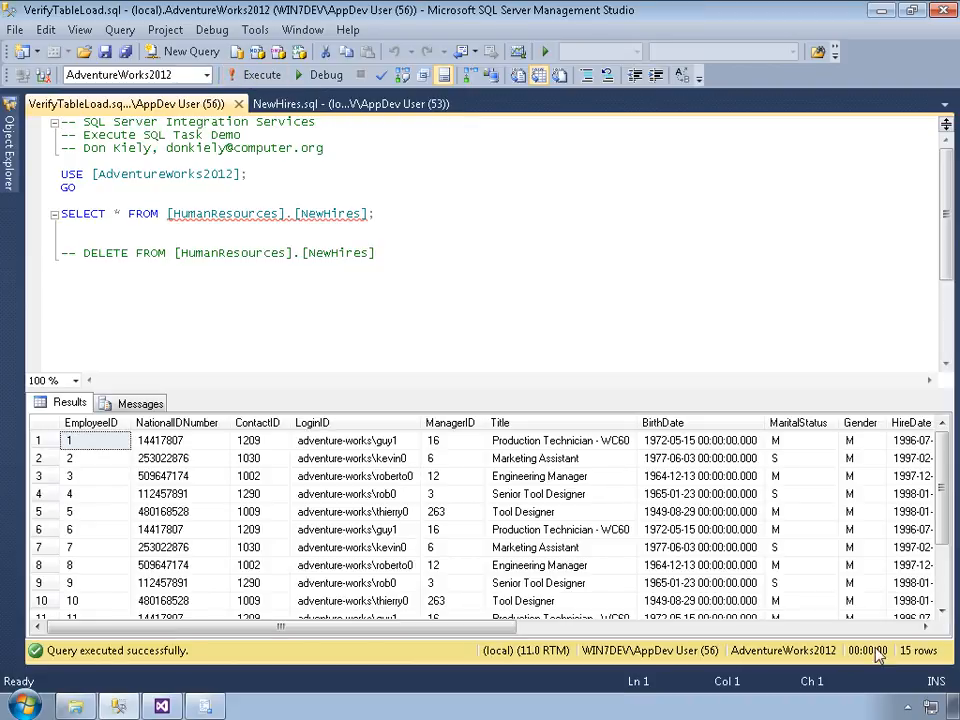
pyautogui.moveTo(943, 528); pyautogui.dragTo(944, 575)
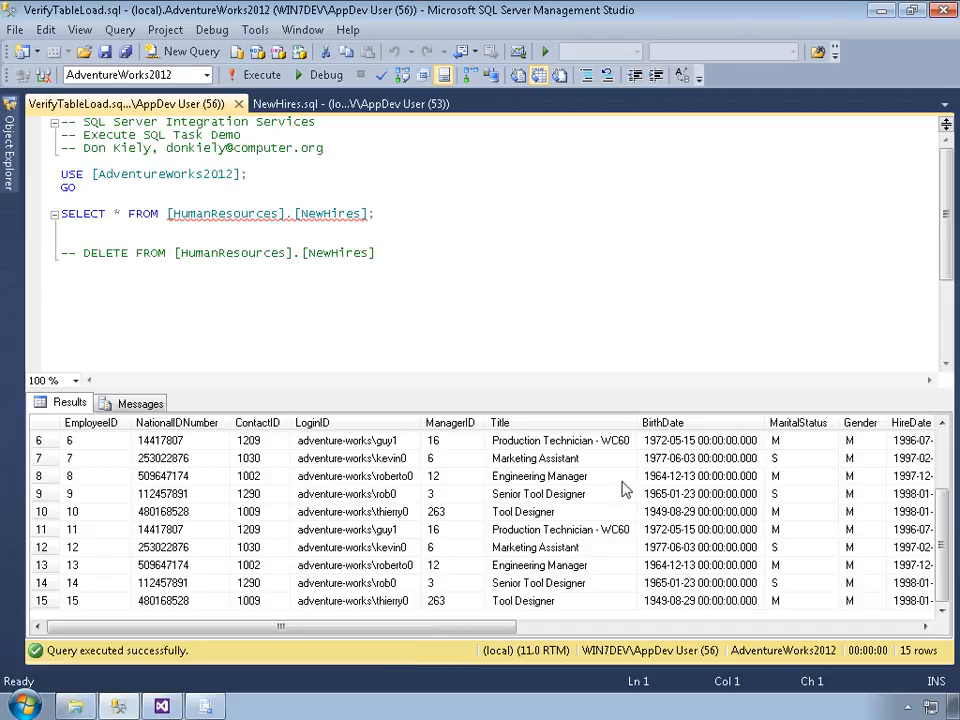
pyautogui.moveTo(943, 517); pyautogui.dragTo(943, 455)
pyautogui.moveTo(382, 256); pyautogui.dragTo(84, 259)
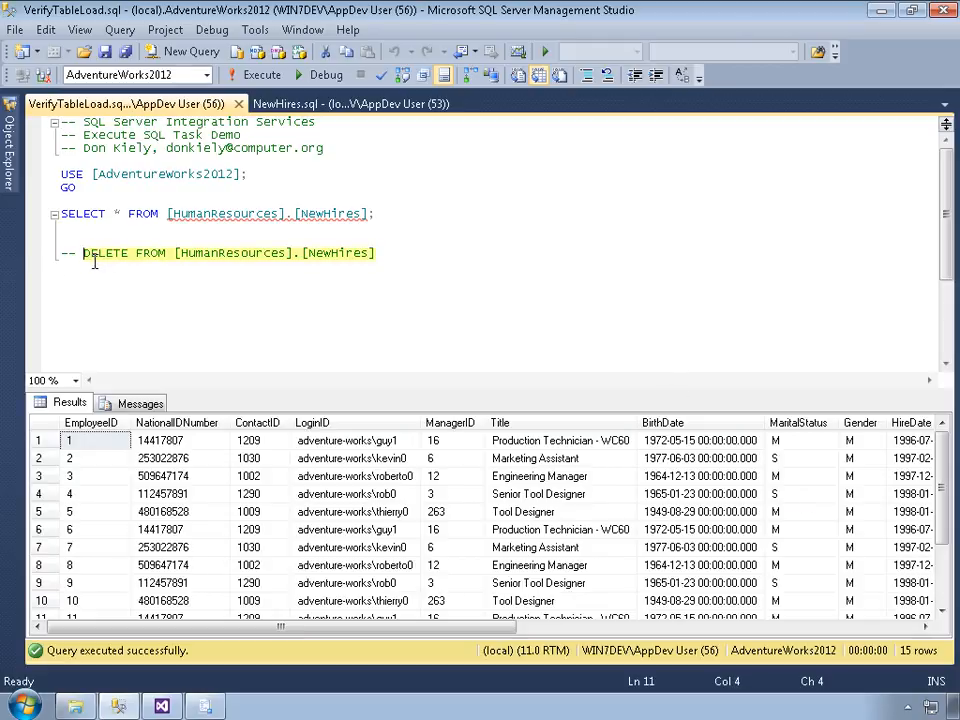
# Step: Run only the DELETE to empty NewHires, then execute the import package again
pyautogui.click(261, 82)
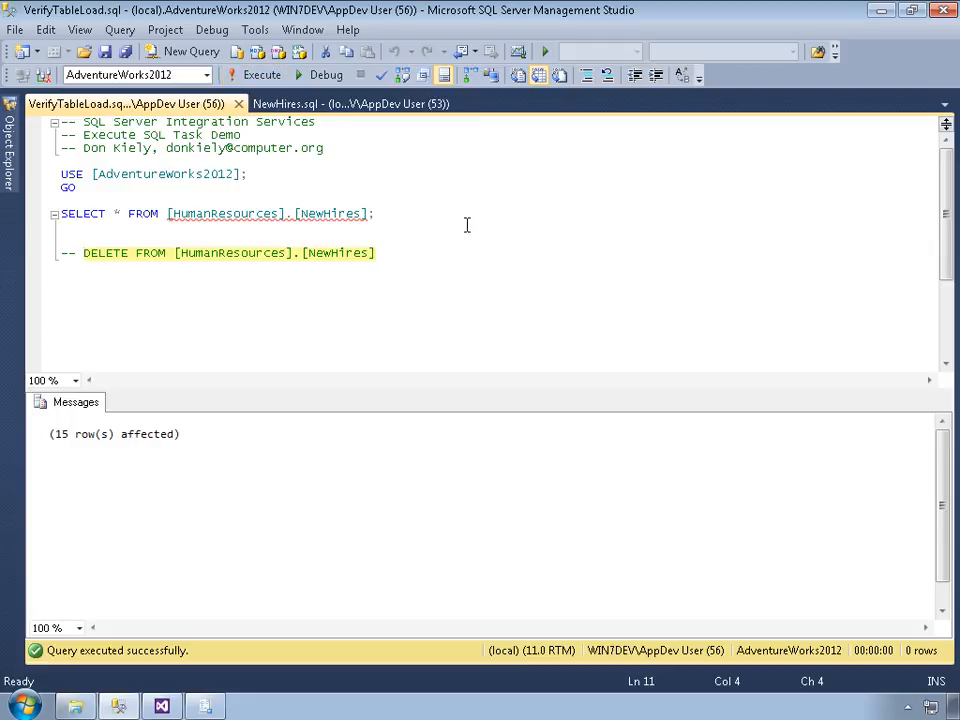
pyautogui.click(212, 707)
pyautogui.click(636, 606)
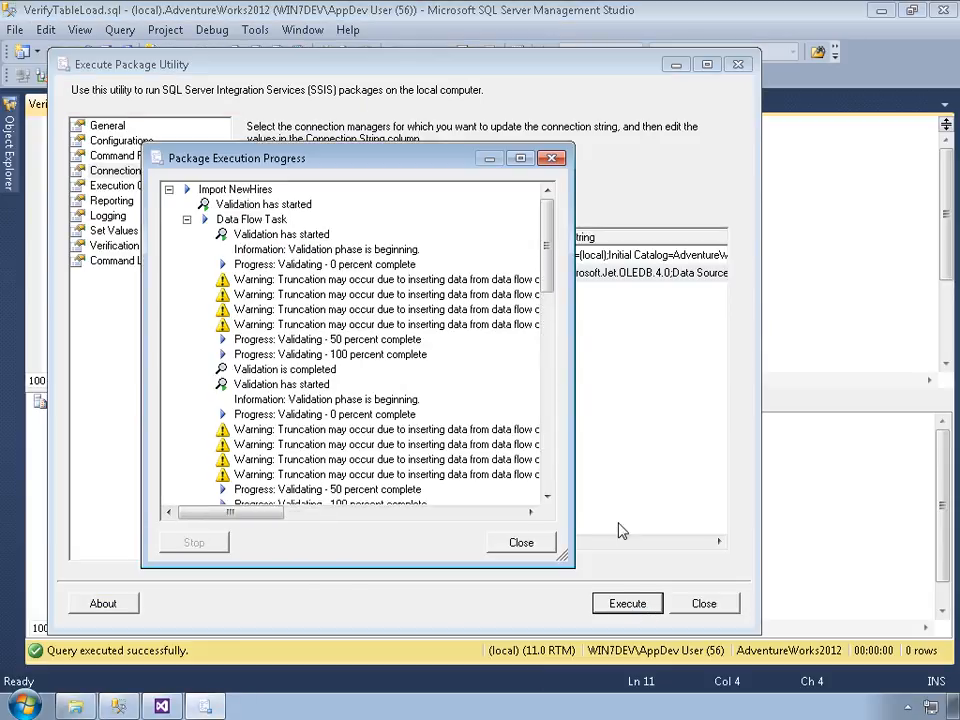
pyautogui.click(518, 549)
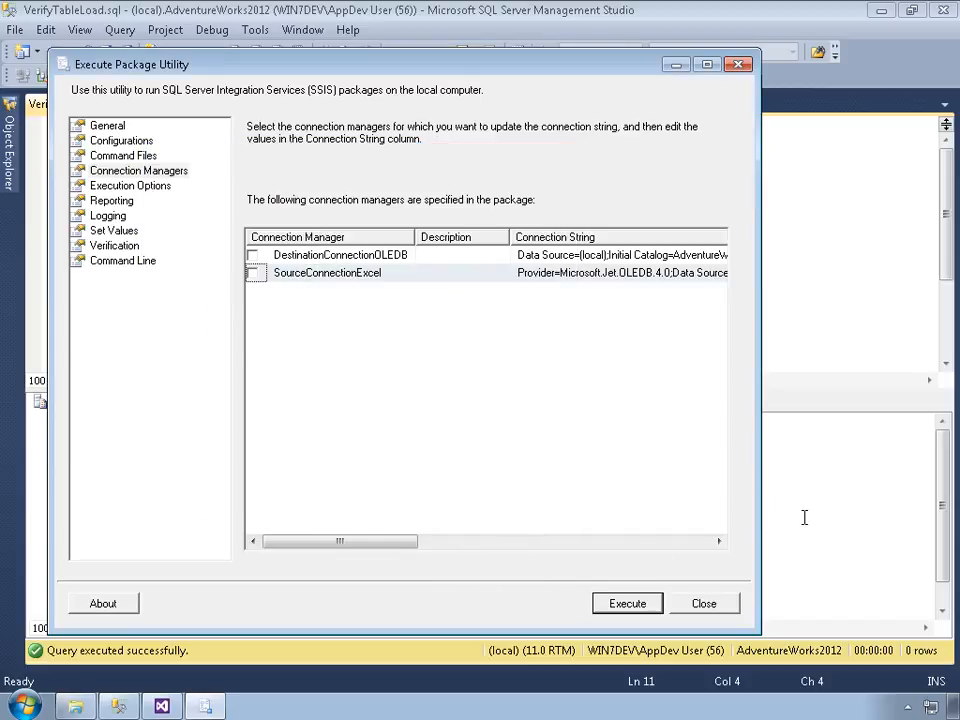
pyautogui.press('Escape')
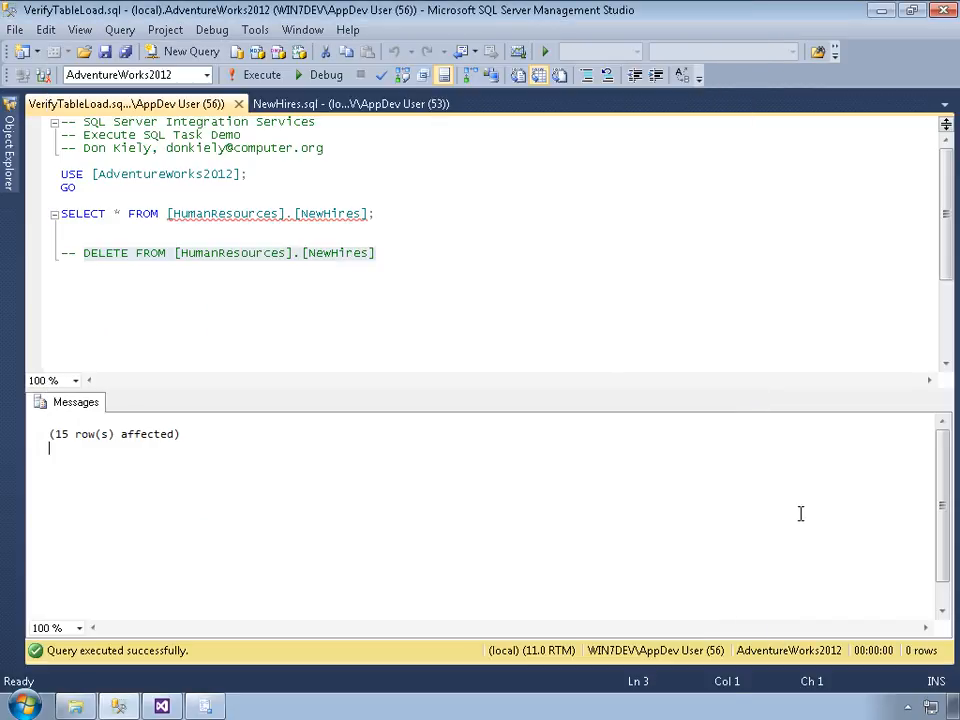
# Step: Re-run the full script to confirm NewHires now holds 5 rows
pyautogui.click(675, 326)
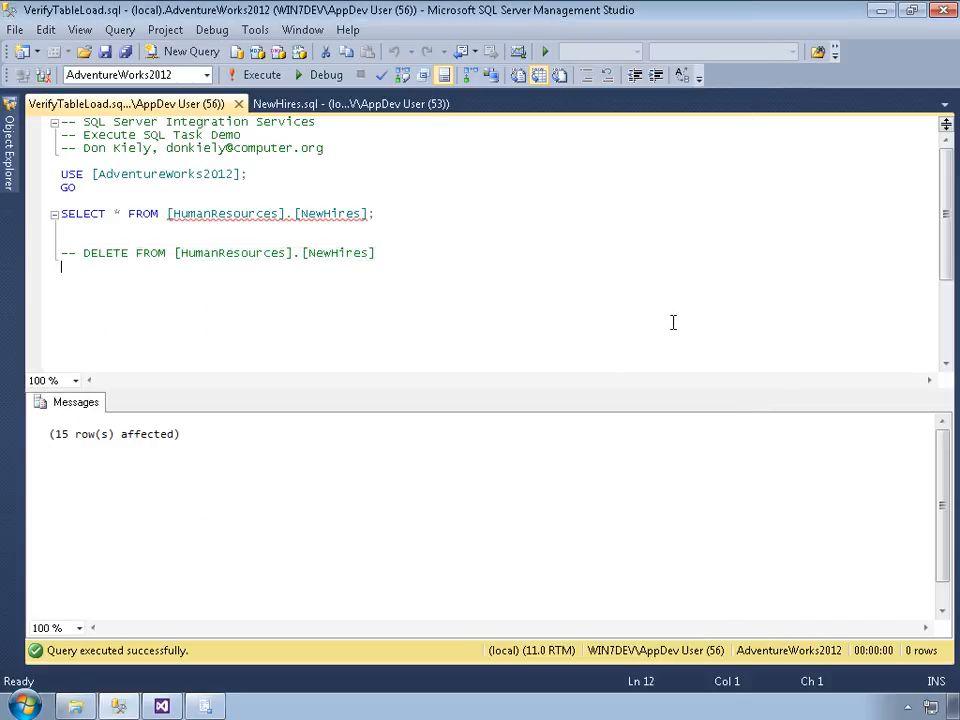
pyautogui.click(259, 76)
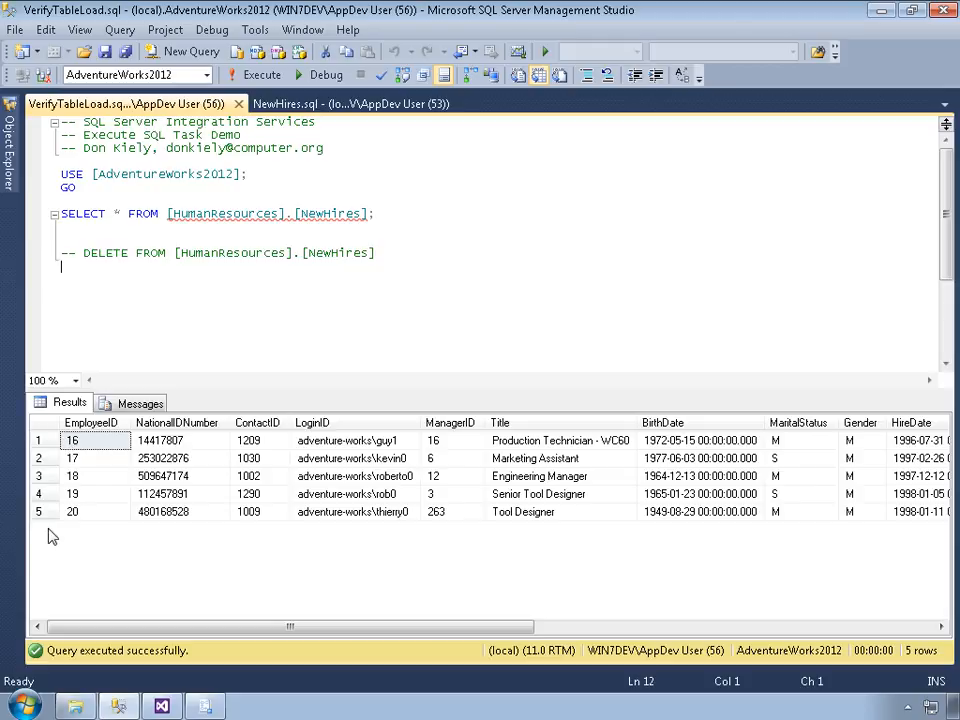
pyautogui.click(160, 707)
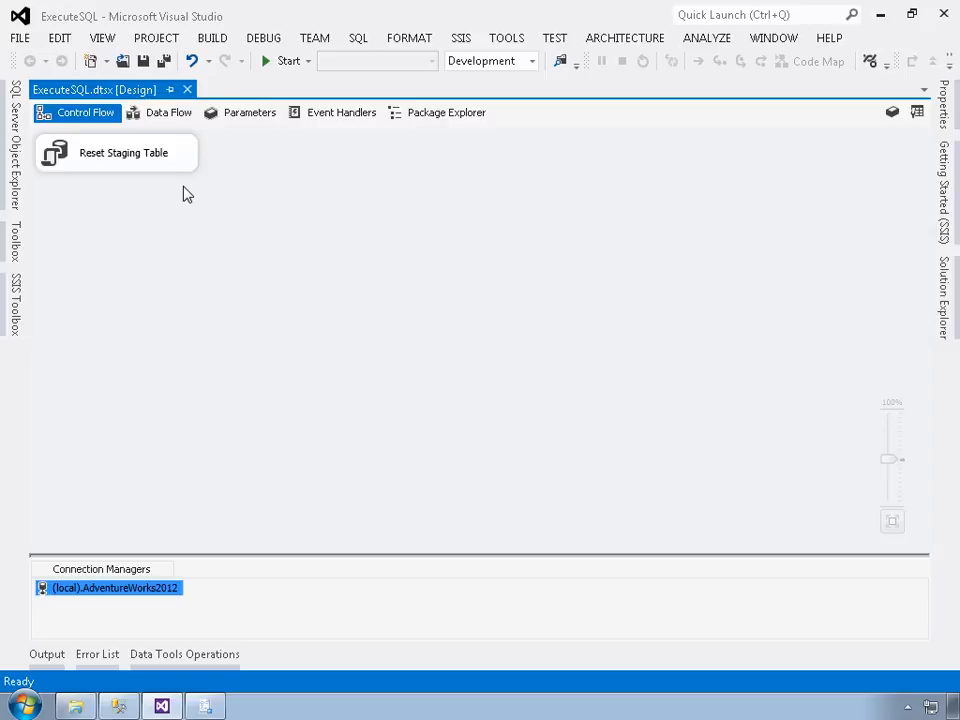
# Step: Run ExecuteSQL.dtsx, confirm Reset Staging Table succeeded in Output, and return to design mode
pyautogui.click(284, 63)
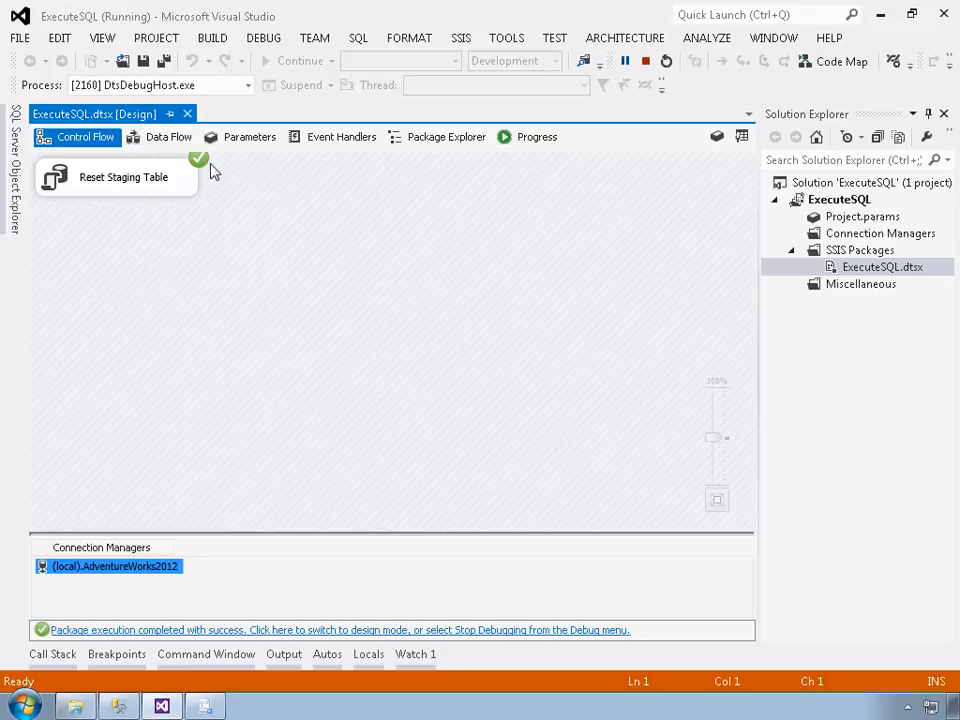
pyautogui.click(146, 183)
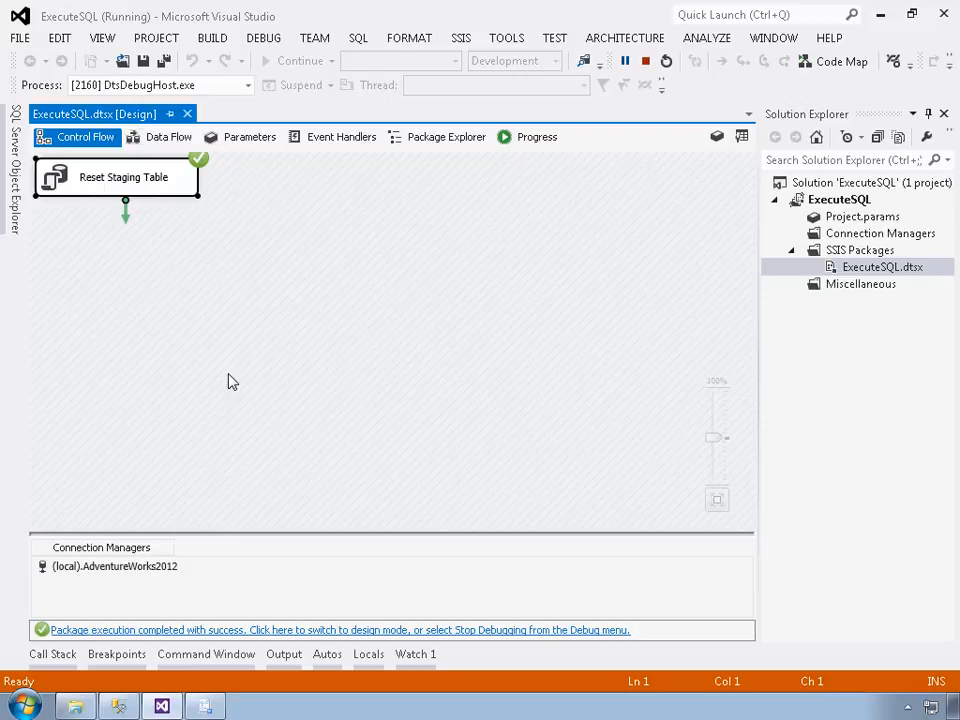
pyautogui.click(281, 656)
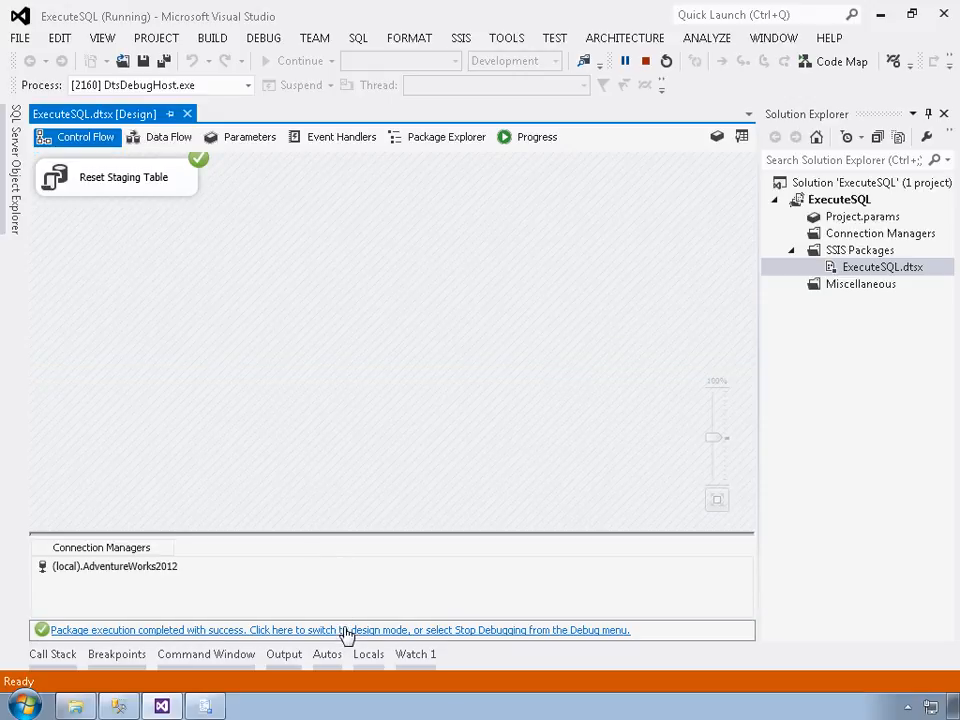
pyautogui.click(345, 634)
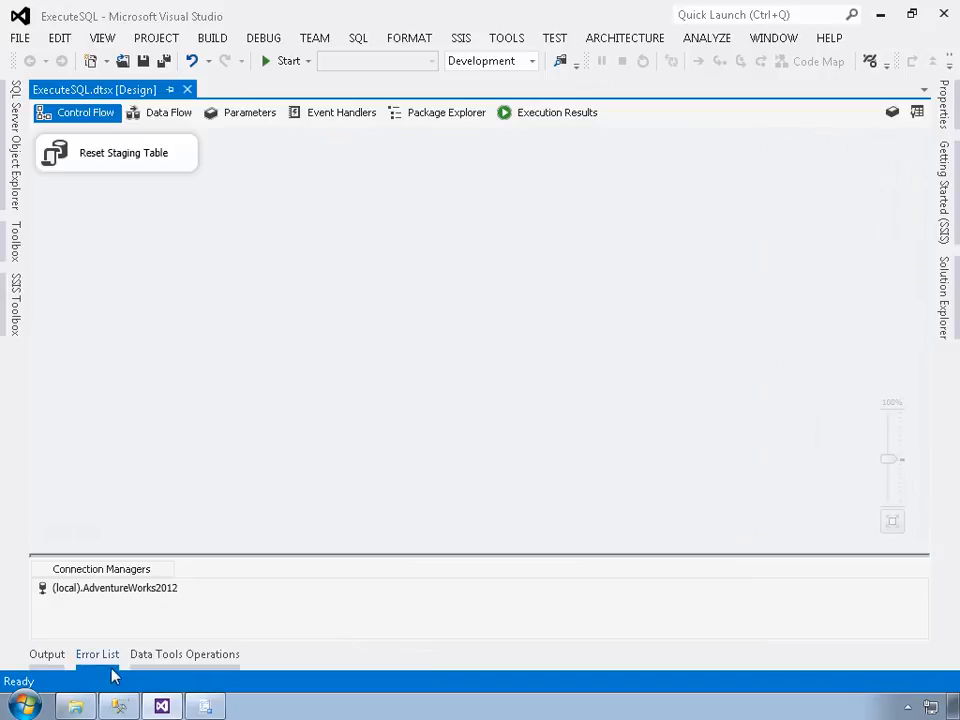
pyautogui.click(120, 706)
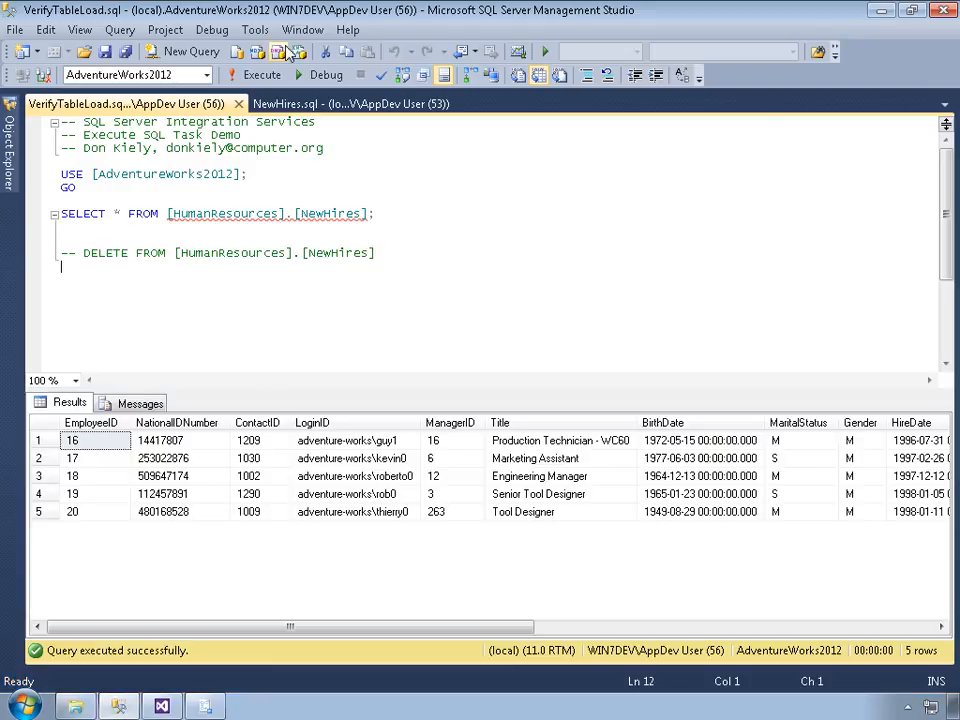
# Step: Confirm NewHires shows 0 rows, then rerun the import package and re-query the table
pyautogui.click(262, 77)
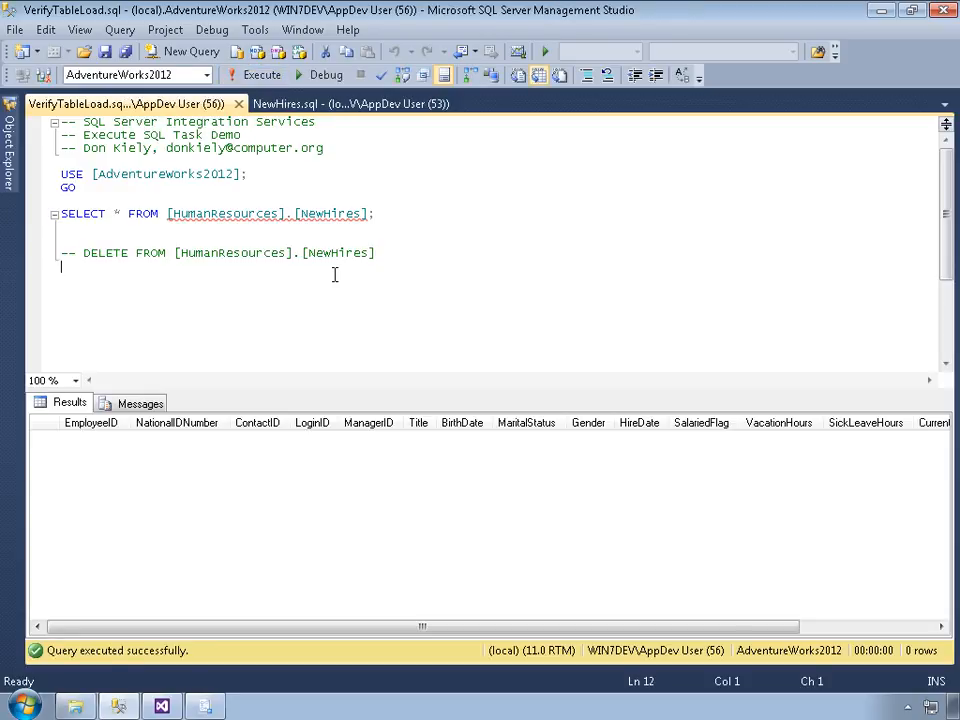
pyautogui.click(207, 708)
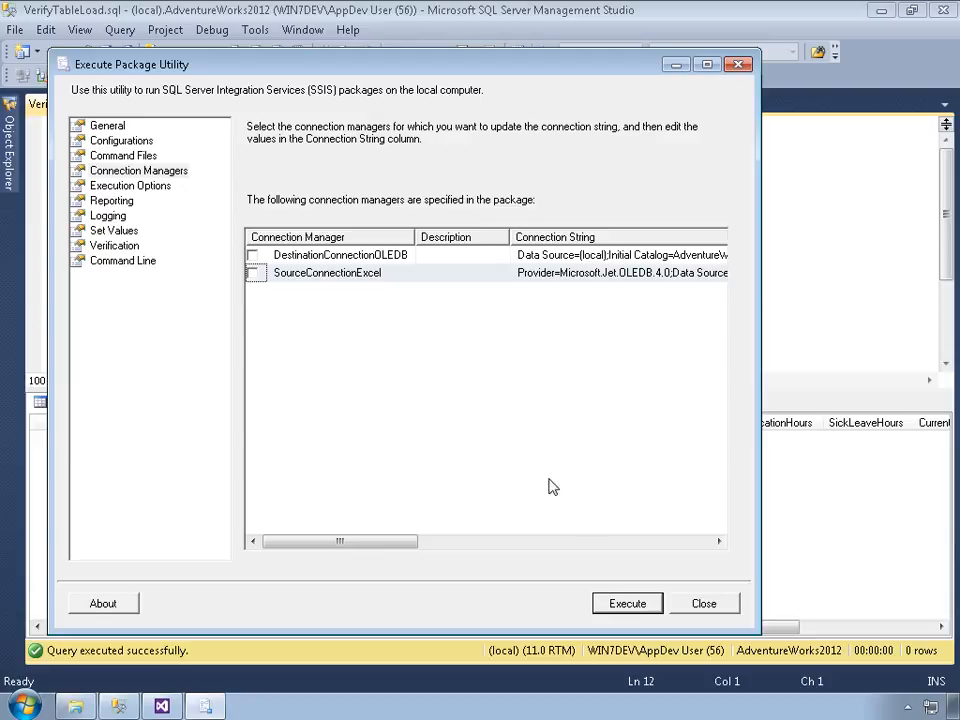
pyautogui.click(628, 606)
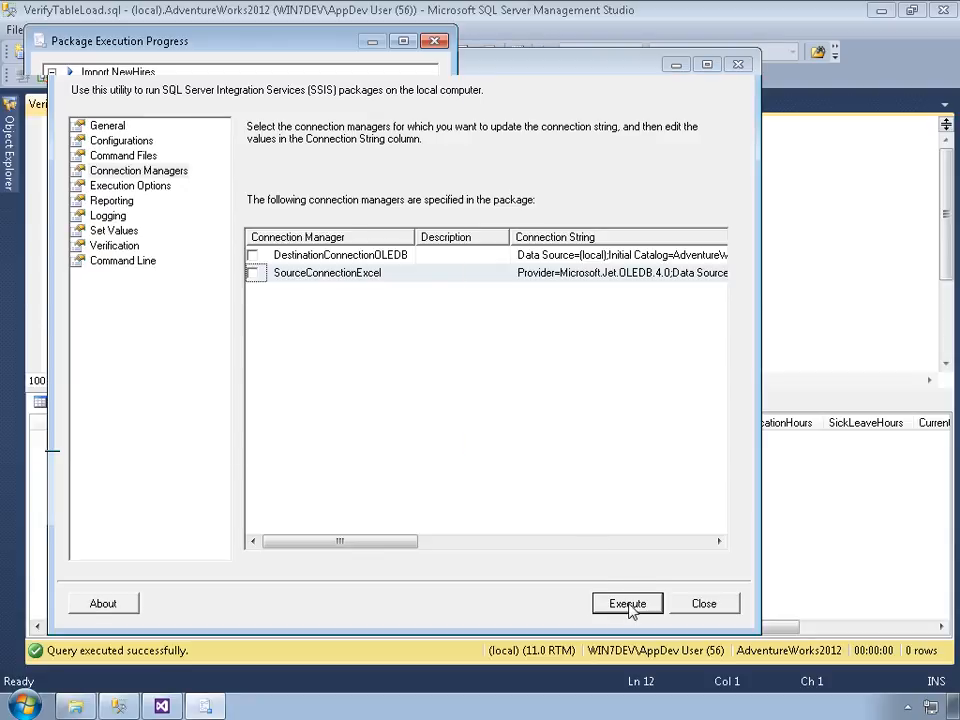
pyautogui.click(420, 433)
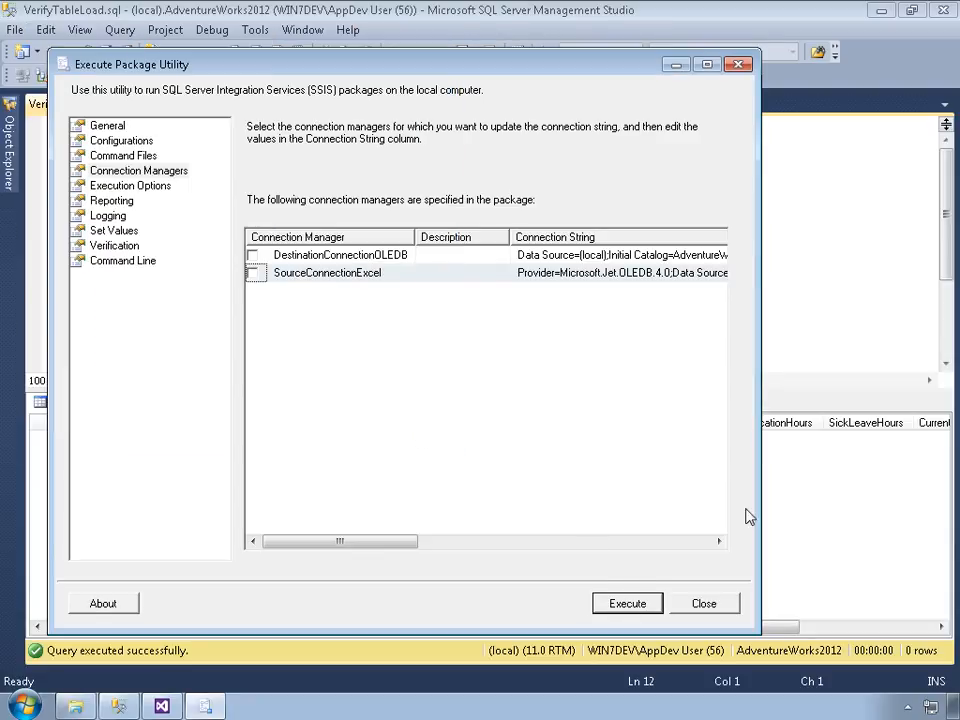
pyautogui.press('Escape')
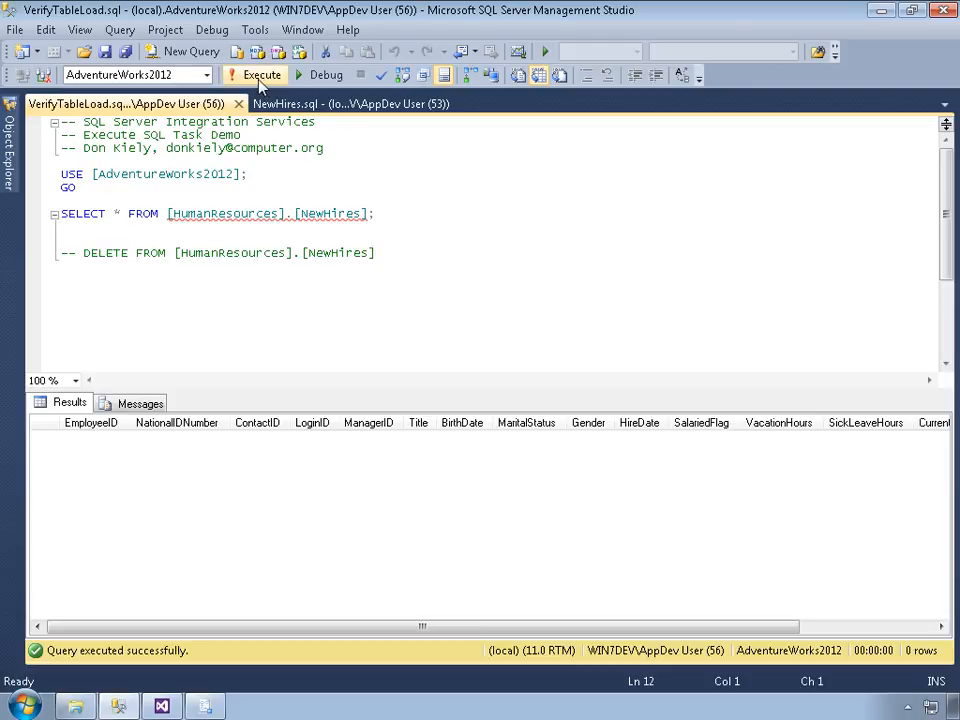
pyautogui.click(262, 78)
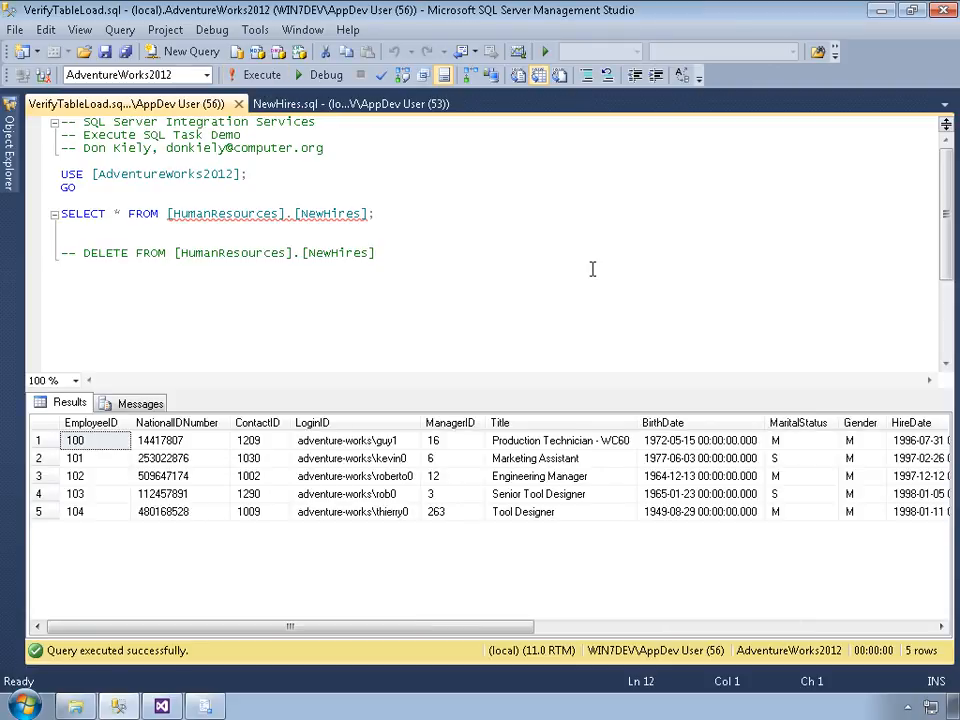